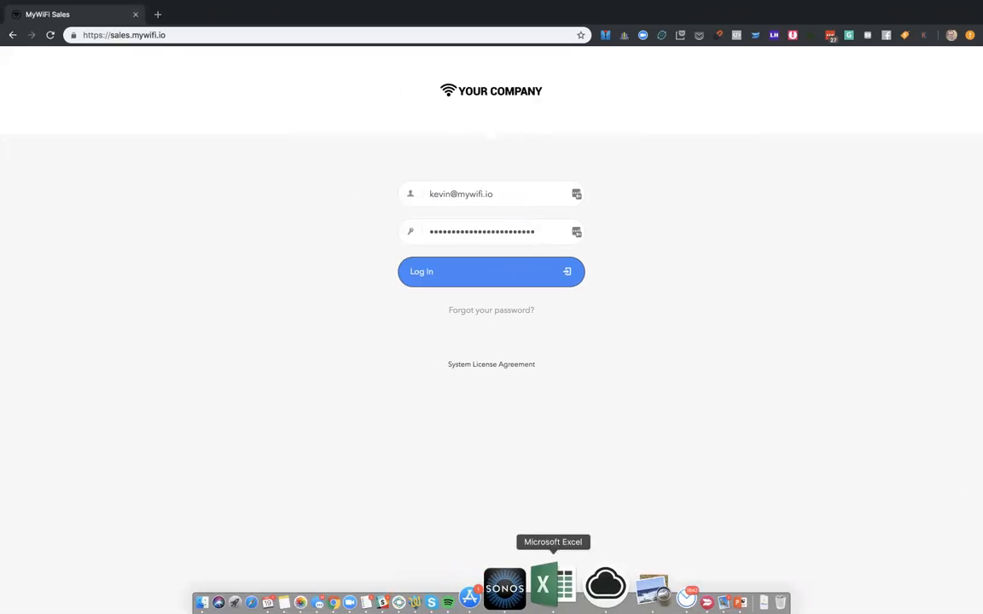
- Switch to the PowerPoint slide show and advance past the Wi-Fi Wednesdays slide
{"action": "left_click", "coordinate": [650, 586]}
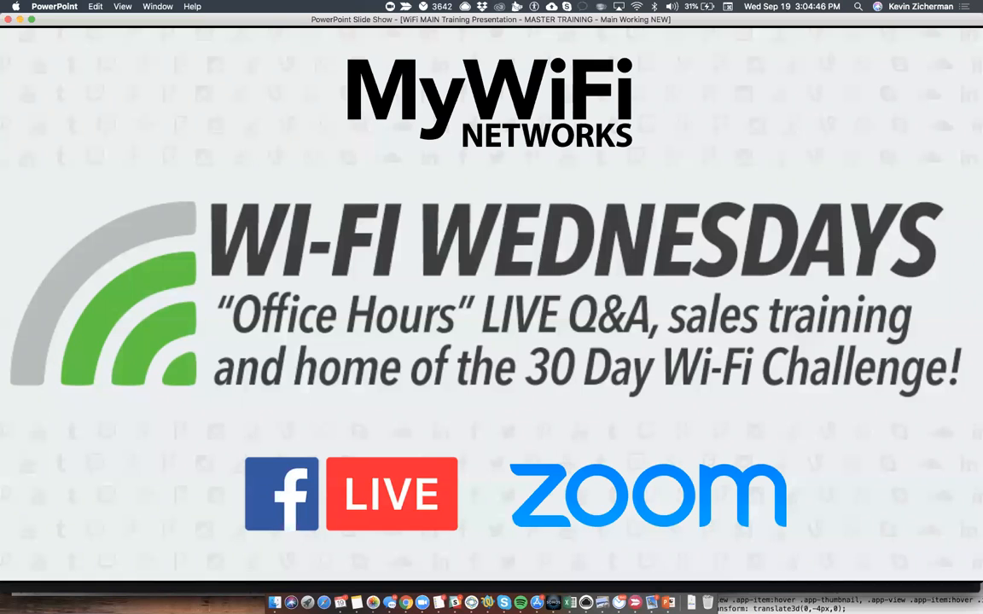
{"action": "key", "text": "Right"}
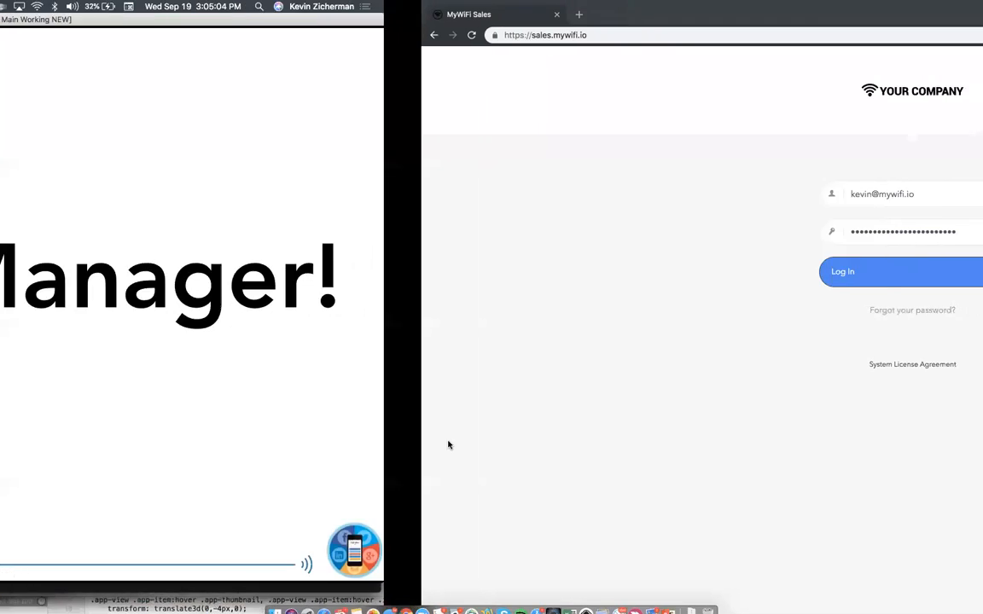
{"action": "left_click", "coordinate": [474, 271]}
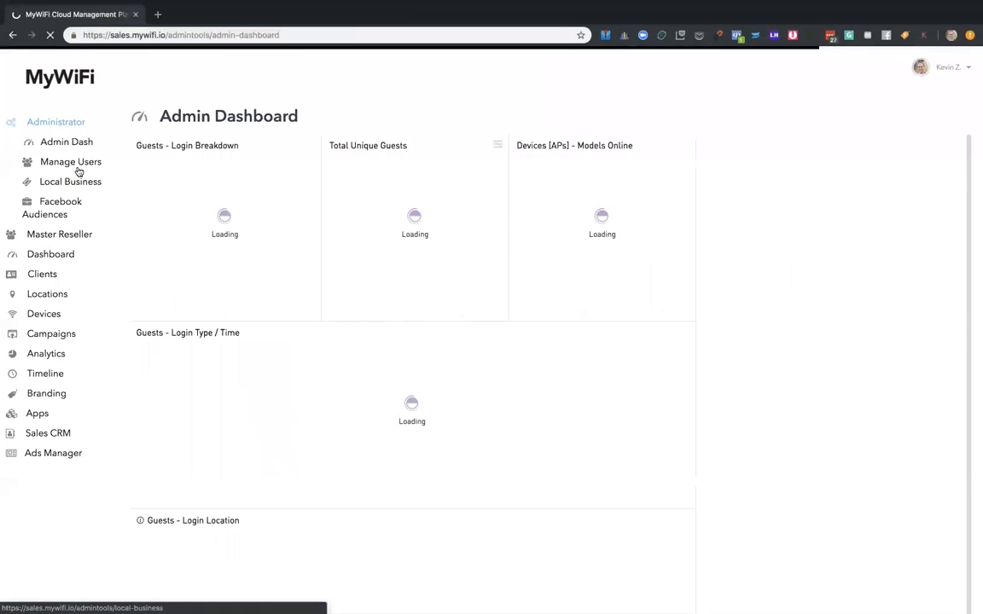
{"action": "left_click", "coordinate": [956, 67]}
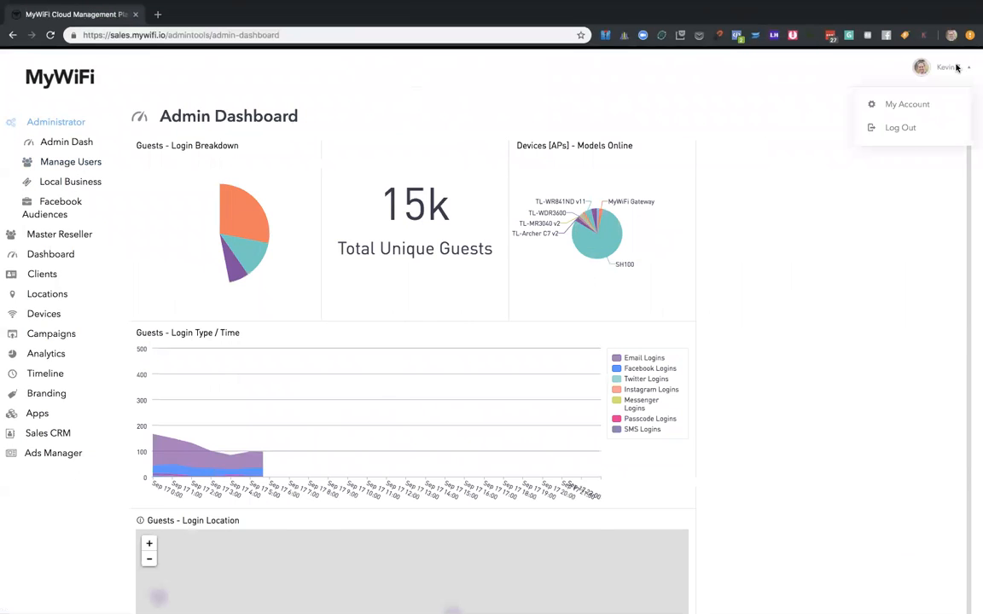
{"action": "left_click", "coordinate": [897, 127]}
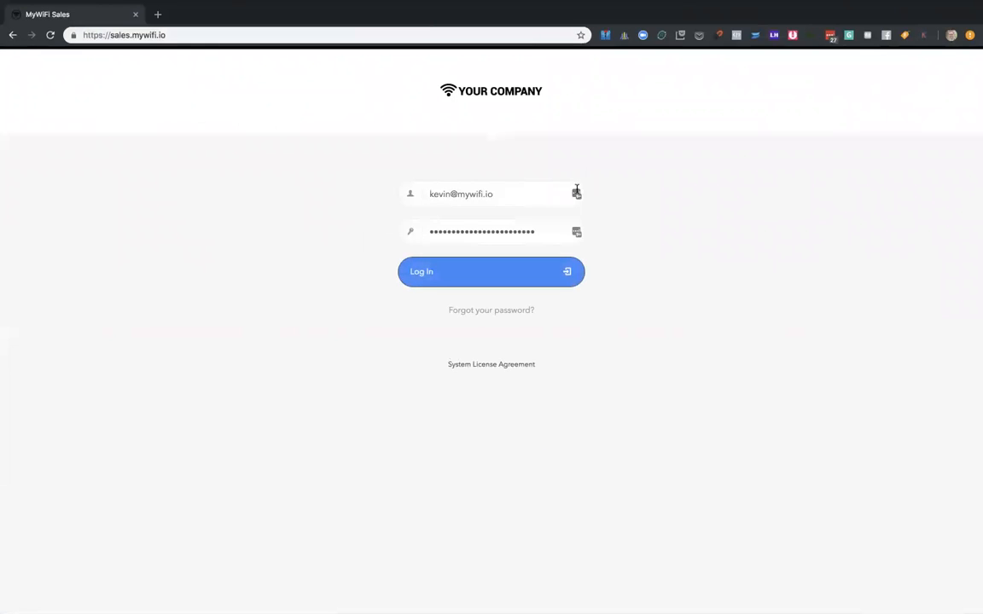
- Log in to the MyWiFi platform with the saved credentials of the sales account
{"action": "left_click", "coordinate": [578, 194]}
{"action": "scroll", "coordinate": [508, 239], "scroll_direction": "down", "scroll_amount": 5}
{"action": "scroll", "coordinate": [508, 239], "scroll_direction": "down", "scroll_amount": 2}
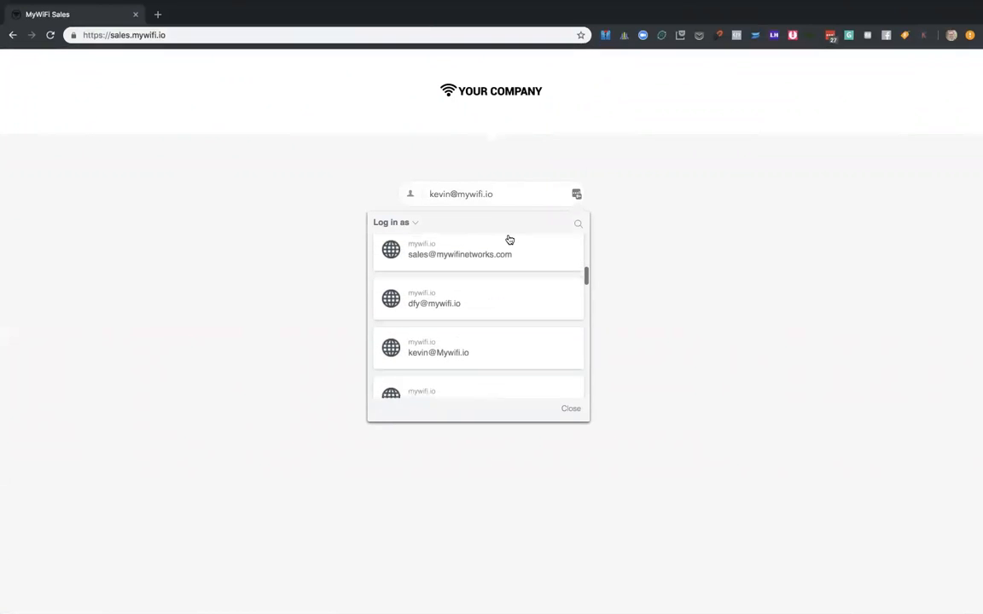
{"action": "left_click", "coordinate": [504, 249]}
{"action": "left_click", "coordinate": [499, 268]}
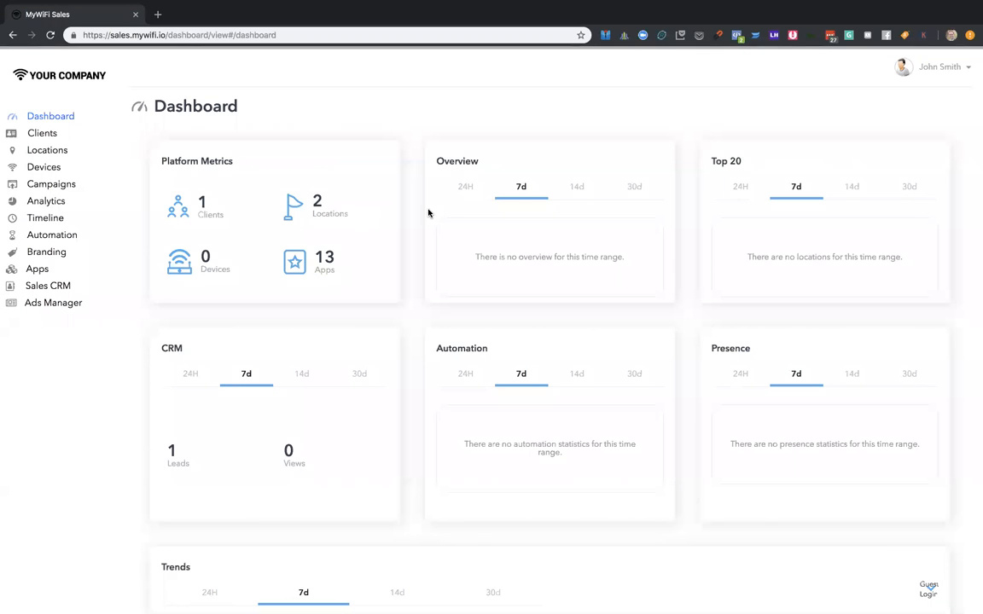
- Review the dashboard's metric cards and open the Clients page
{"action": "scroll", "coordinate": [428, 213], "scroll_direction": "down", "scroll_amount": 2}
{"action": "scroll", "coordinate": [428, 213], "scroll_direction": "down", "scroll_amount": 1}
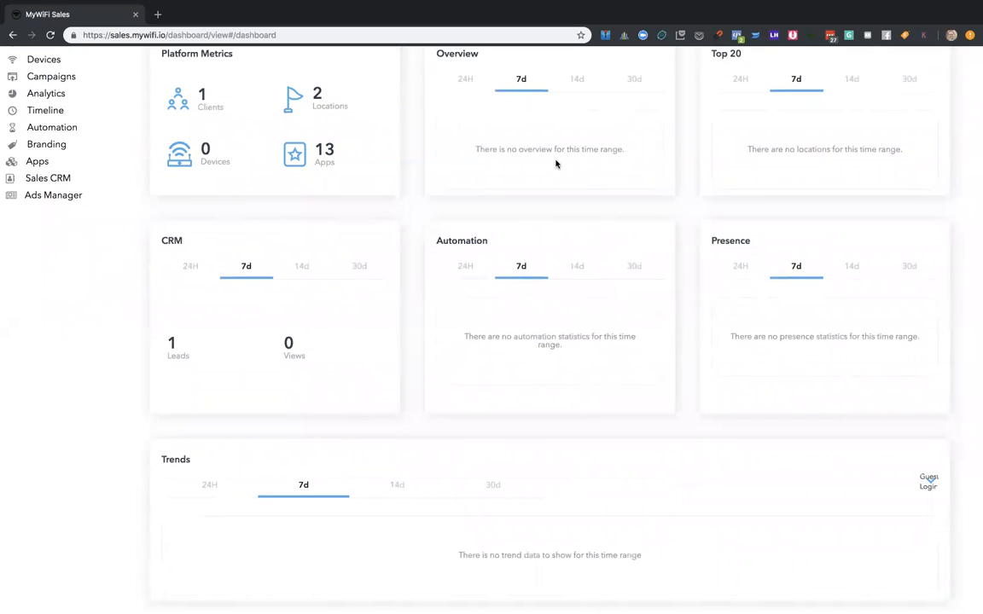
{"action": "scroll", "coordinate": [590, 175], "scroll_direction": "down", "scroll_amount": 1}
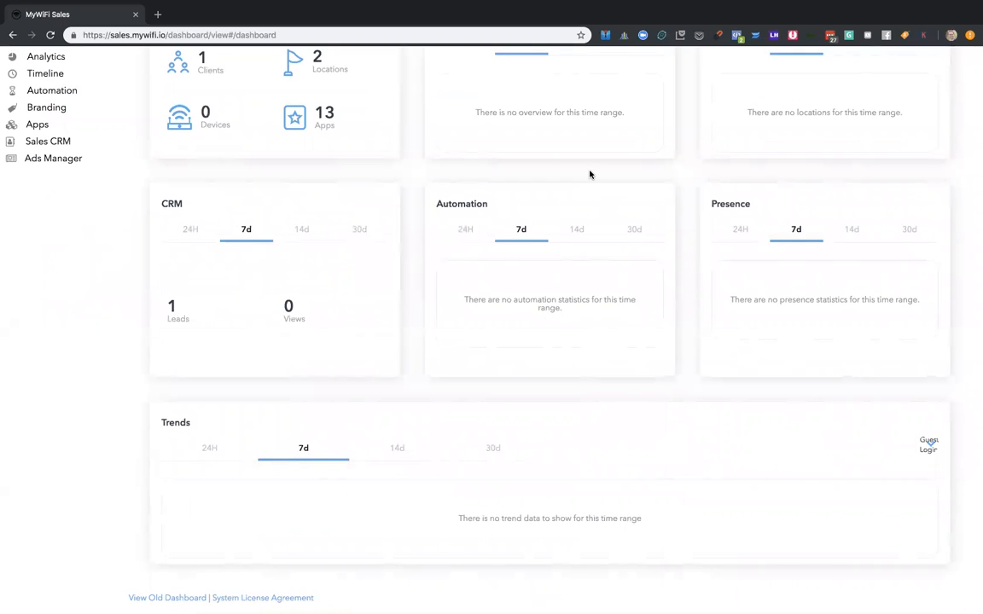
{"action": "scroll", "coordinate": [589, 175], "scroll_direction": "up", "scroll_amount": 4}
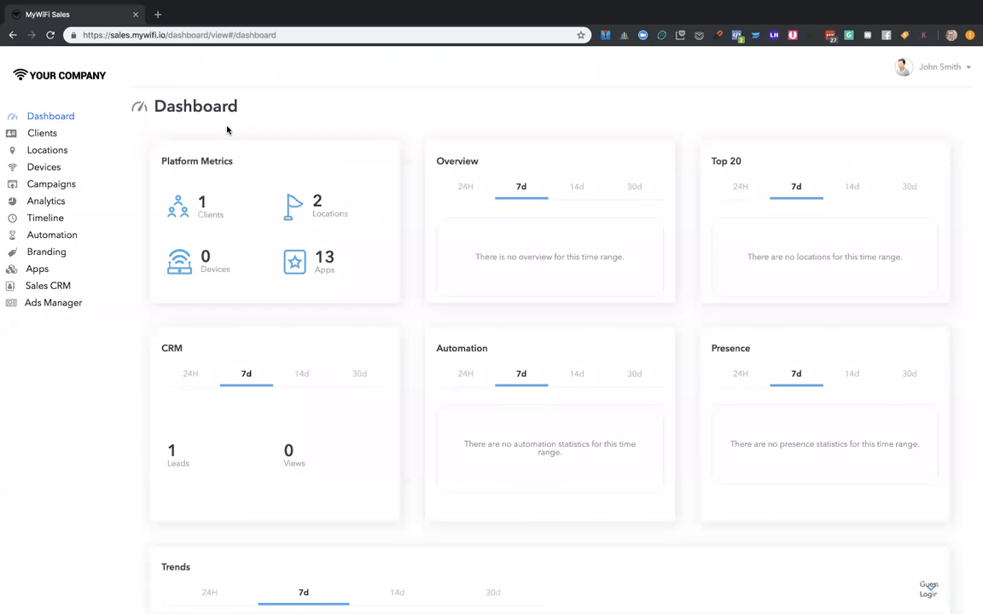
{"action": "left_click", "coordinate": [51, 136]}
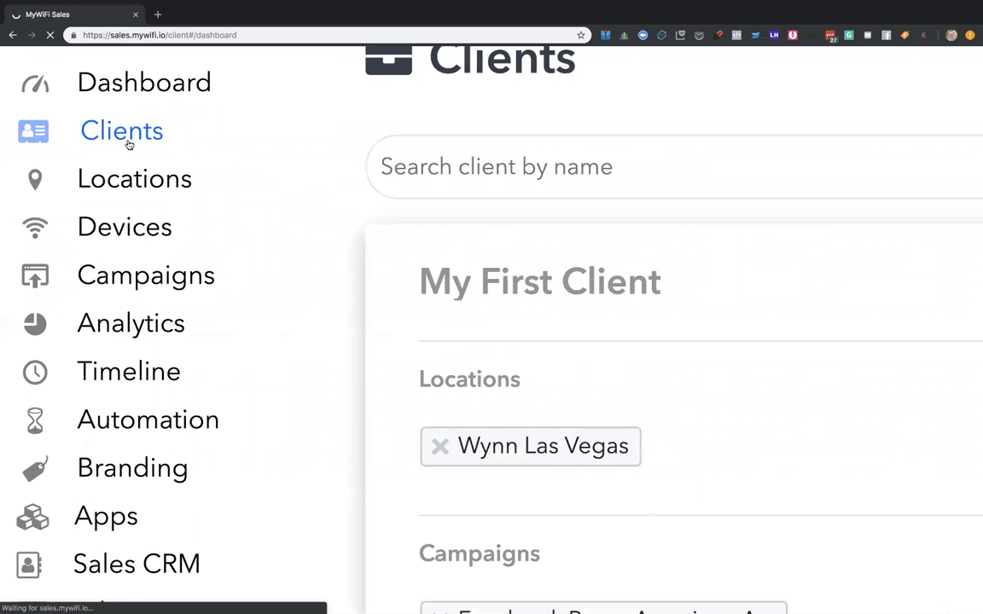
{"action": "left_click_drag", "start_coordinate": [554, 143], "coordinate": [459, 162]}
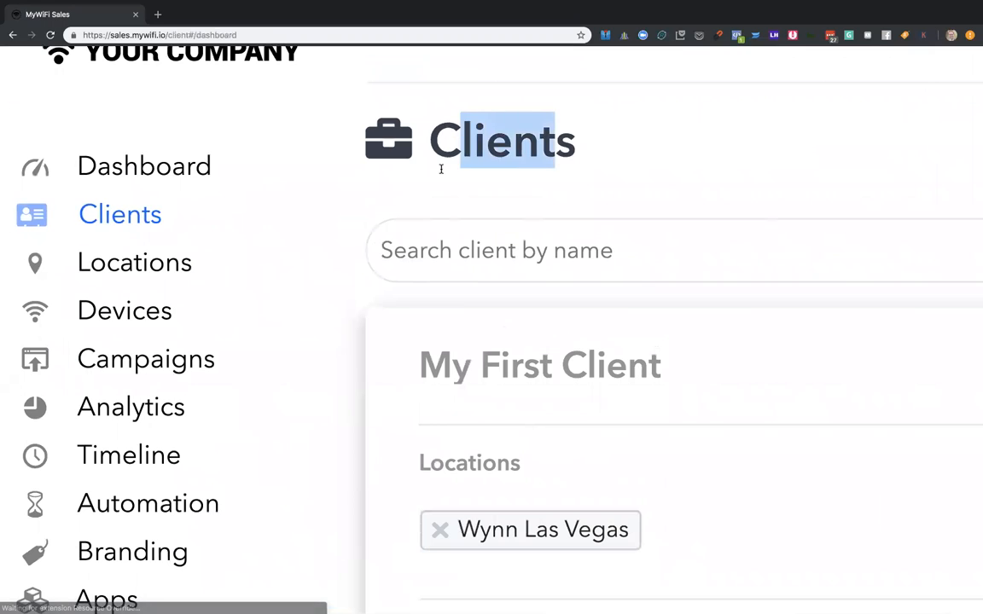
{"action": "scroll", "coordinate": [448, 170], "scroll_direction": "down", "scroll_amount": 5}
{"action": "left_click", "coordinate": [622, 187]}
{"action": "scroll", "coordinate": [847, 202], "scroll_direction": "down", "scroll_amount": 2}
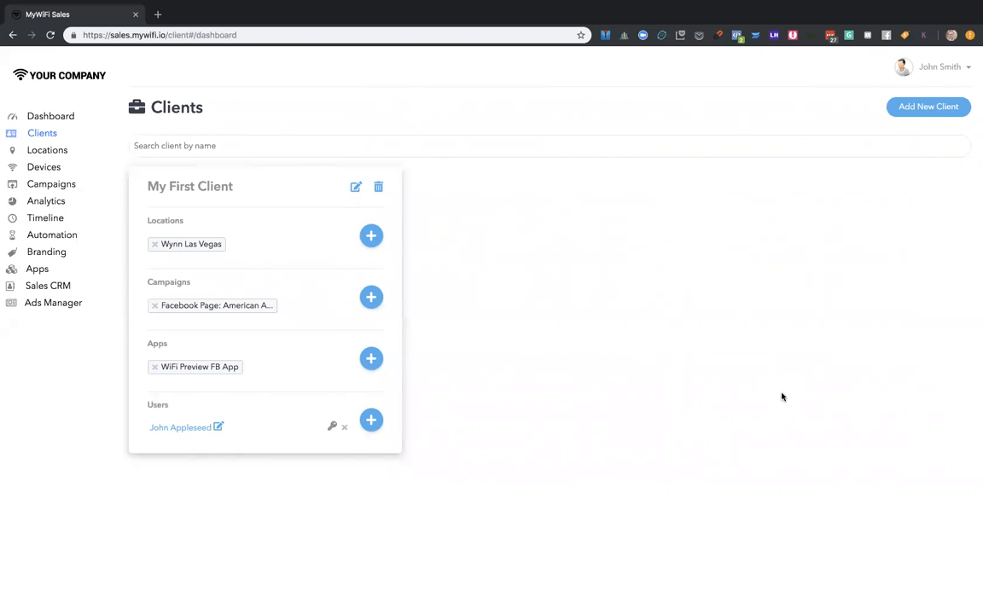
- Start a new client with the company name Test Client, leaving the website and Facebook details blank
{"action": "left_click", "coordinate": [936, 109]}
{"action": "left_click", "coordinate": [559, 254]}
{"action": "type", "text": "Test Cliennt"}
{"action": "key", "text": "Tab"}
{"action": "left_click", "coordinate": [437, 249]}
{"action": "left_click", "coordinate": [366, 252]}
{"action": "key", "text": "BackSpace"}
{"action": "key", "text": "Tab"}
{"action": "key", "text": "Tab"}
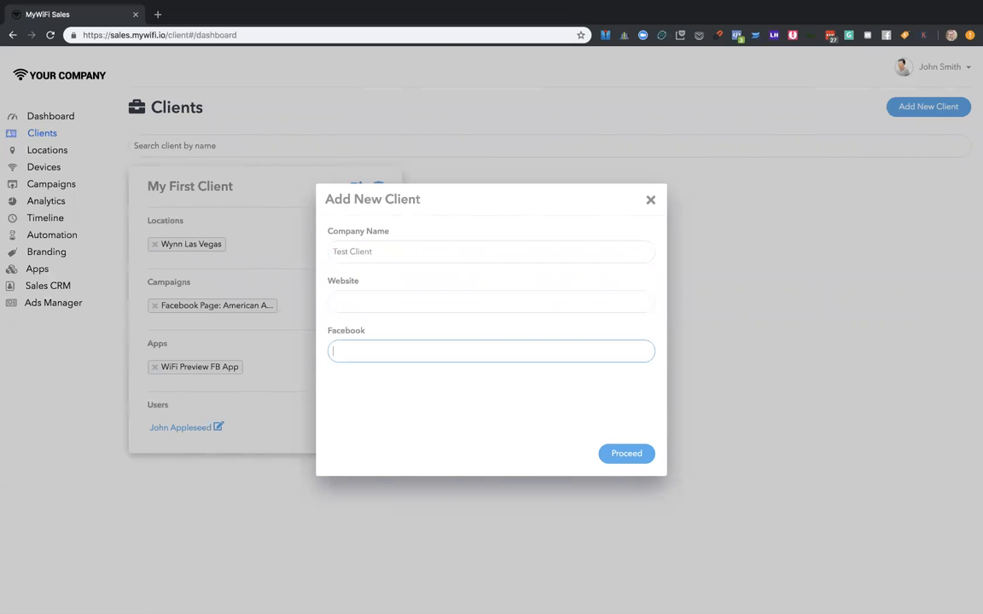
{"action": "left_click", "coordinate": [619, 452]}
- Set the new client's country to United States and city to Chicago, leaving the address and zip code blank
{"action": "left_click", "coordinate": [468, 256]}
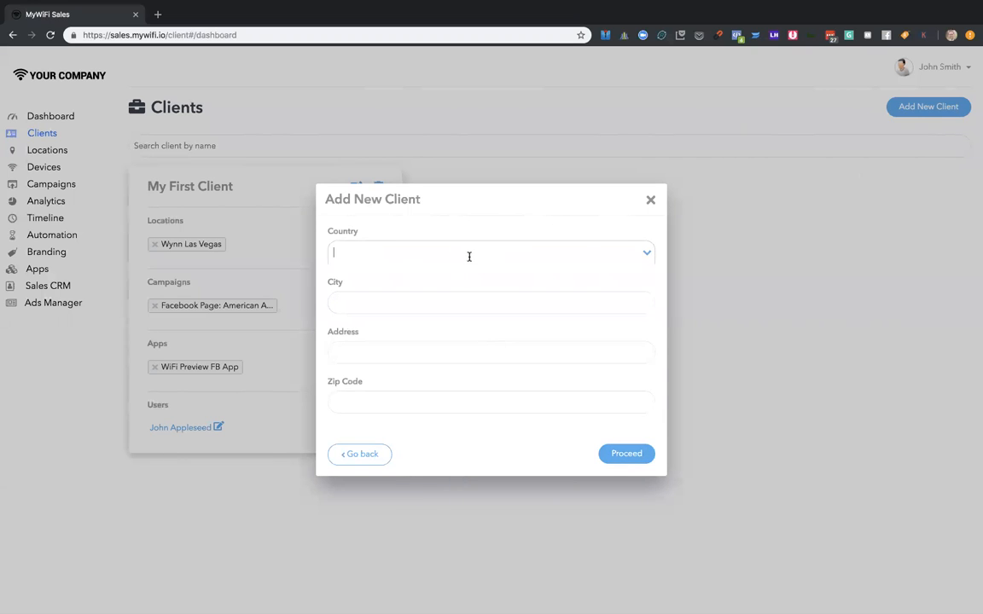
{"action": "type", "text": "unit"}
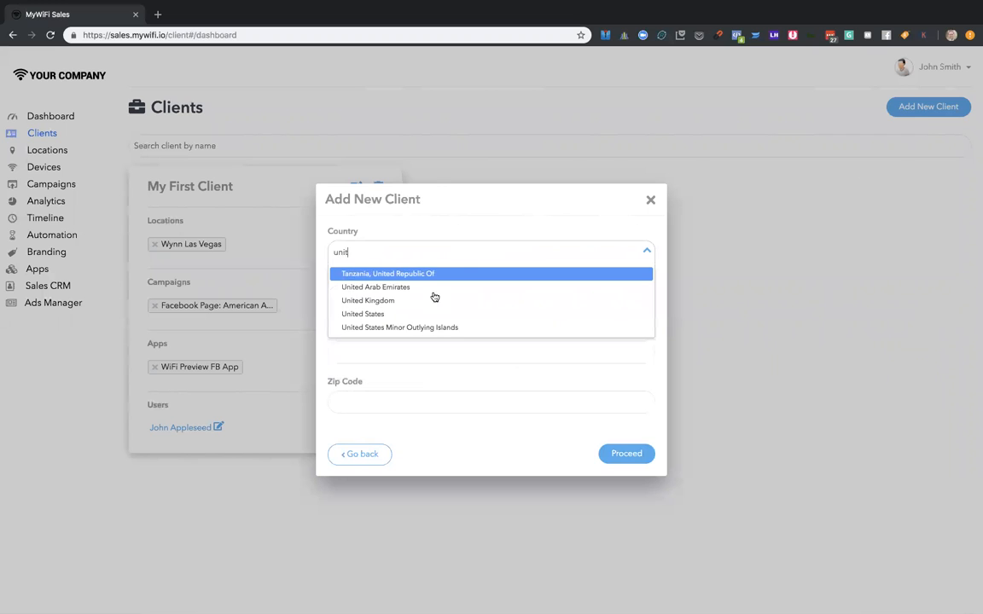
{"action": "left_click", "coordinate": [405, 313]}
{"action": "left_click", "coordinate": [403, 309]}
{"action": "type", "text": "Chicago"}
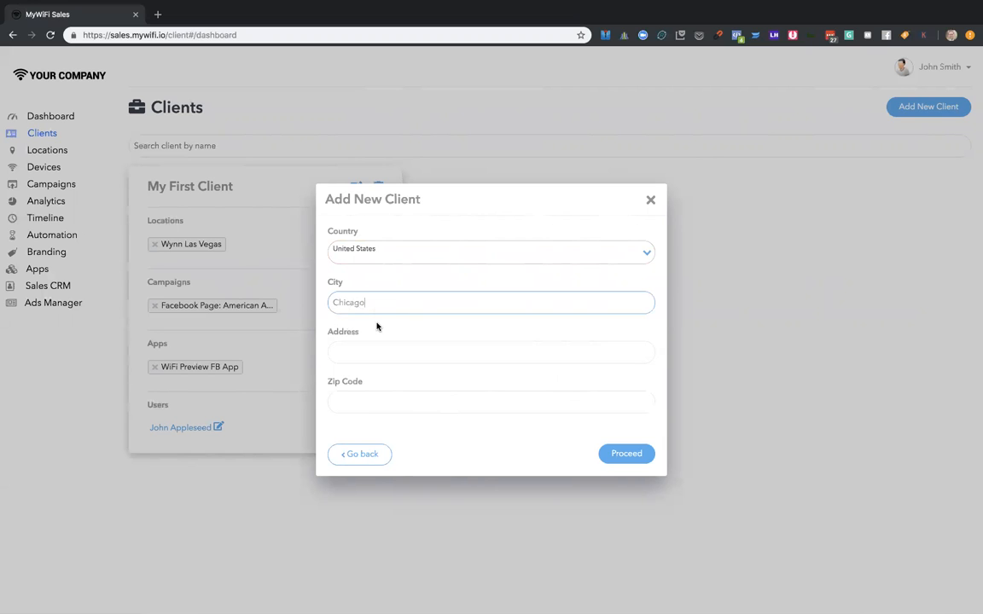
{"action": "left_click", "coordinate": [621, 454]}
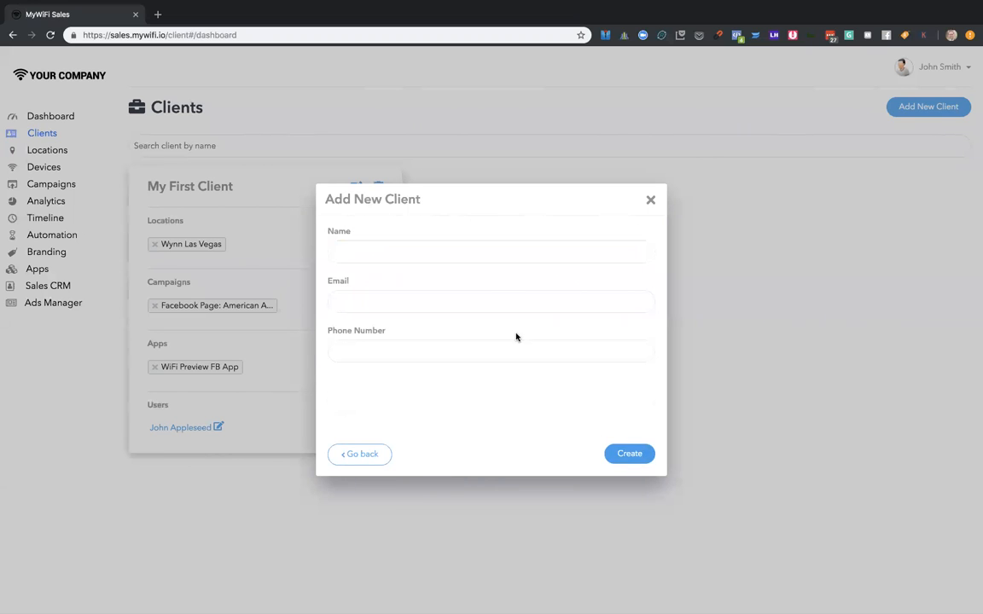
- Fill in the new client's contact name and e-mail address
{"action": "left_click", "coordinate": [472, 258]}
{"action": "type", "text": "John"}
{"action": "key", "text": "Tab"}
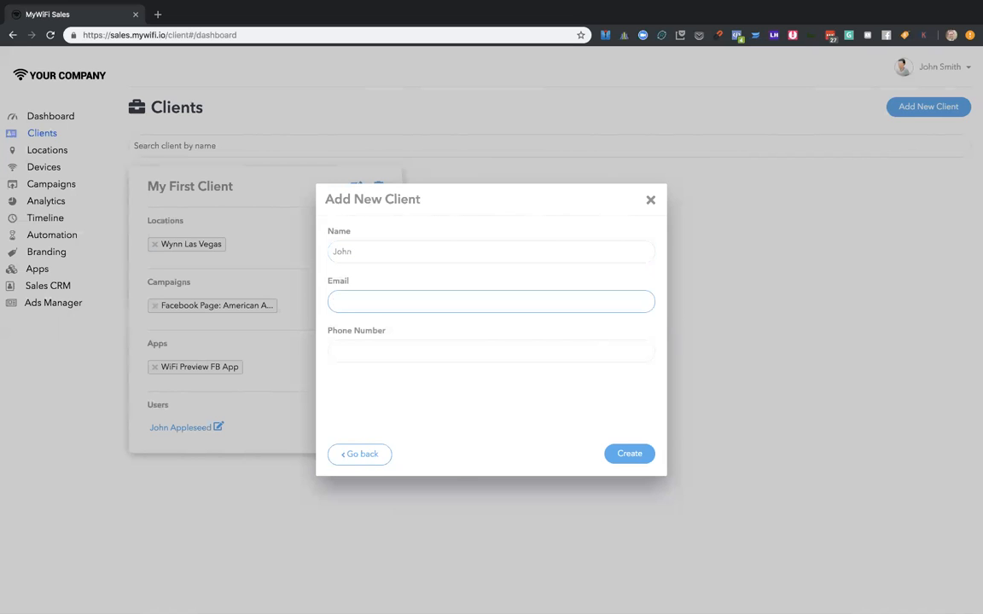
{"action": "type", "text": "john@afewncy"}
{"action": "key", "text": "BackSpace"}
{"action": "key", "text": "BackSpace"}
{"action": "key", "text": "BackSpace"}
{"action": "key", "text": "BackSpace"}
{"action": "key", "text": "BackSpace"}
{"action": "key", "text": "BackSpace"}
{"action": "type", "text": "gerncy."}
{"action": "key", "text": "BackSpace"}
{"action": "key", "text": "BackSpace"}
{"action": "key", "text": "BackSpace"}
{"action": "key", "text": "BackSpace"}
{"action": "type", "text": "ncy.com"}
- Enter the contact's phone number and create the client
{"action": "left_click", "coordinate": [505, 352]}
{"action": "type", "text": "5"}
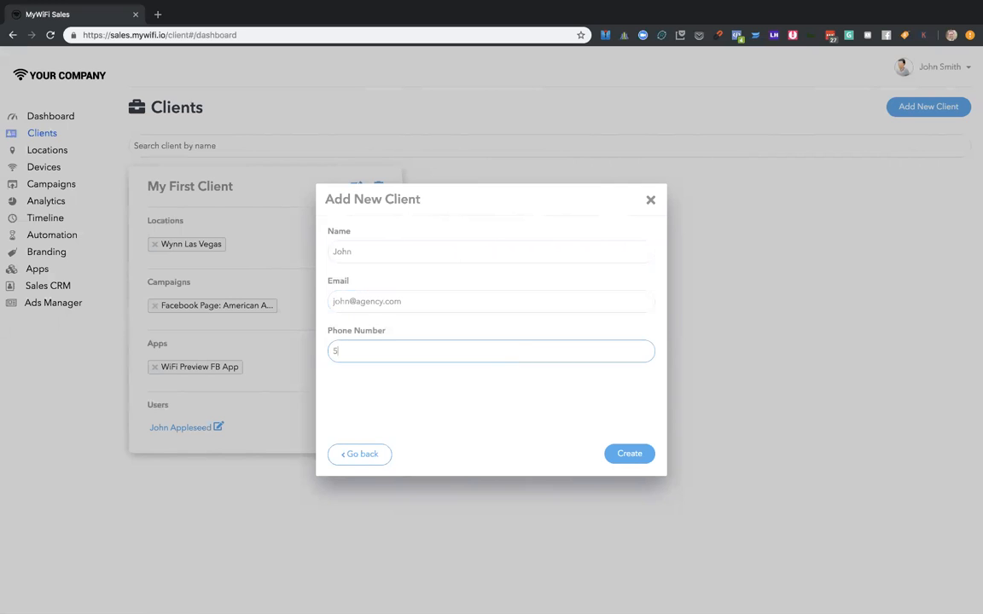
{"action": "type", "text": "551212"}
{"action": "left_click", "coordinate": [627, 455]}
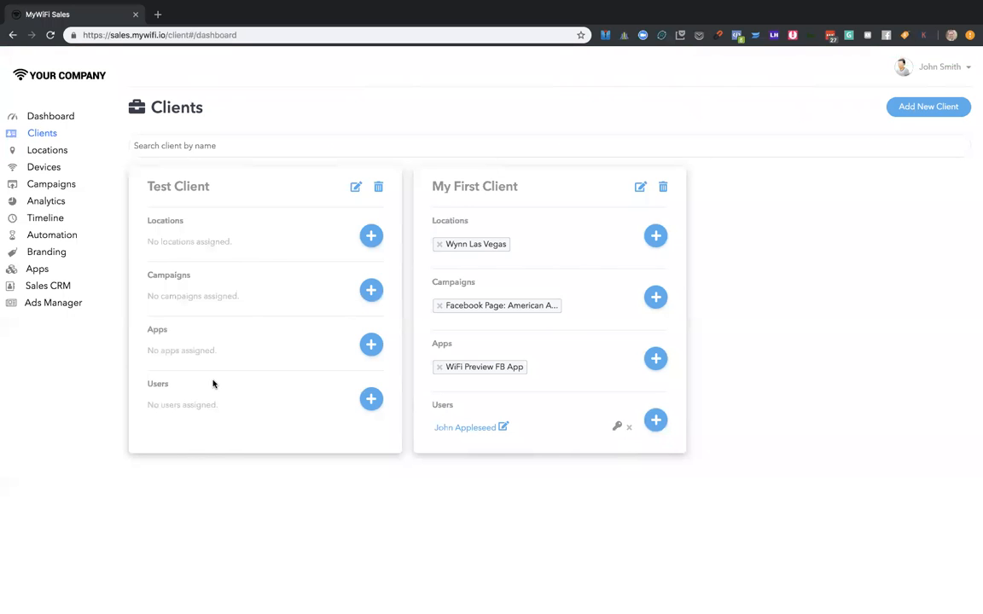
- Start a new user for Test Client and fill in the user's name and e-mail, leaving the phone number blank
{"action": "scroll", "coordinate": [212, 384], "scroll_direction": "up", "scroll_amount": 5}
{"action": "scroll", "coordinate": [212, 383], "scroll_direction": "up", "scroll_amount": 1}
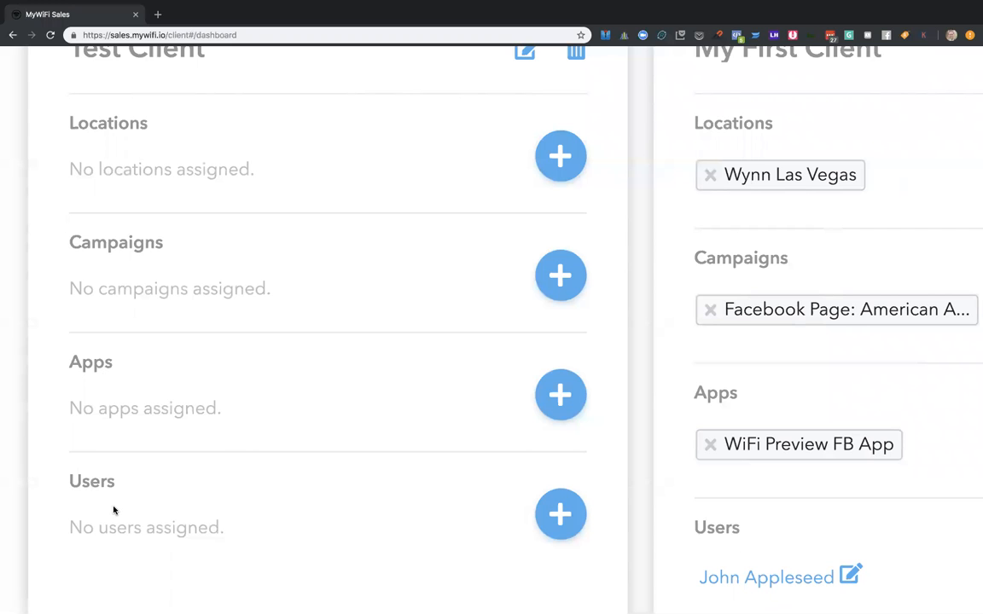
{"action": "scroll", "coordinate": [114, 510], "scroll_direction": "down", "scroll_amount": 6}
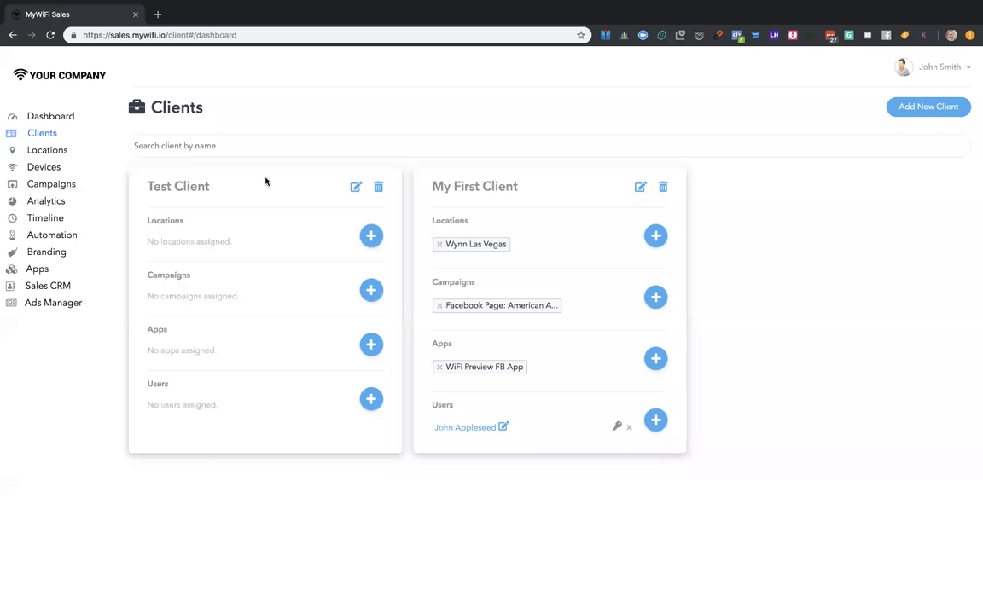
{"action": "left_click", "coordinate": [371, 400]}
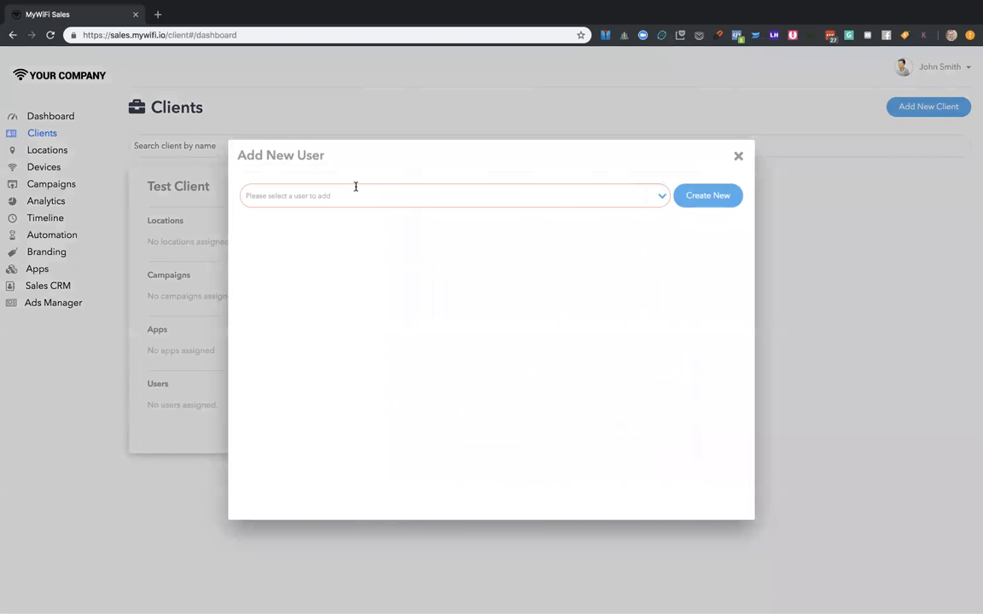
{"action": "left_click", "coordinate": [707, 195]}
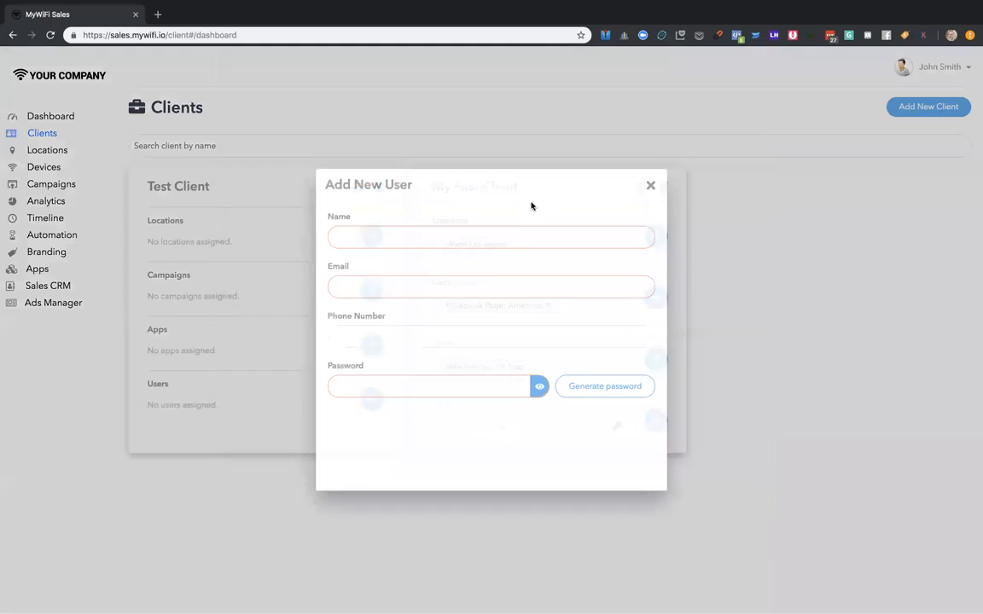
{"action": "left_click", "coordinate": [423, 235]}
{"action": "type", "text": "John"}
{"action": "key", "text": "Tab"}
{"action": "type", "text": "johnN@"}
{"action": "key", "text": "BackSpace"}
{"action": "key", "text": "BackSpace"}
{"action": "type", "text": "@agency.com"}
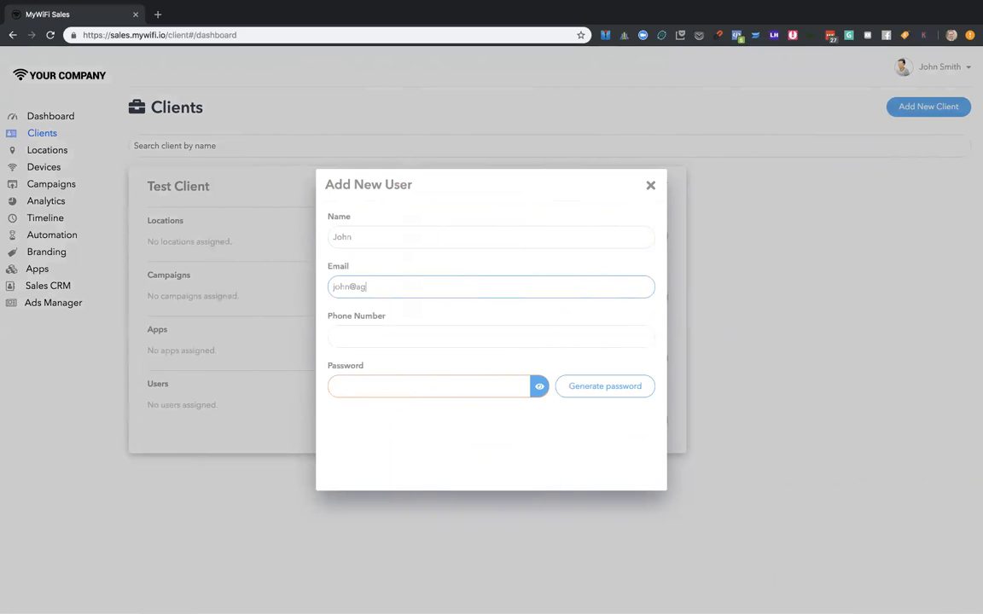
{"action": "key", "text": "Tab"}
{"action": "key", "text": "Tab"}
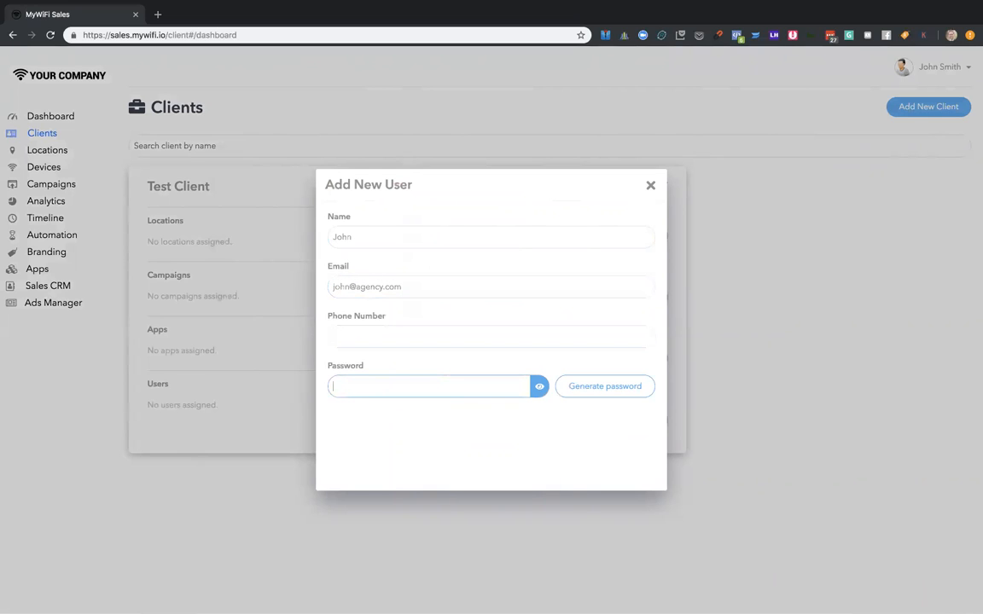
- Try a typed password and a generated one in the new user's password field
{"action": "type", "text": "123456"}
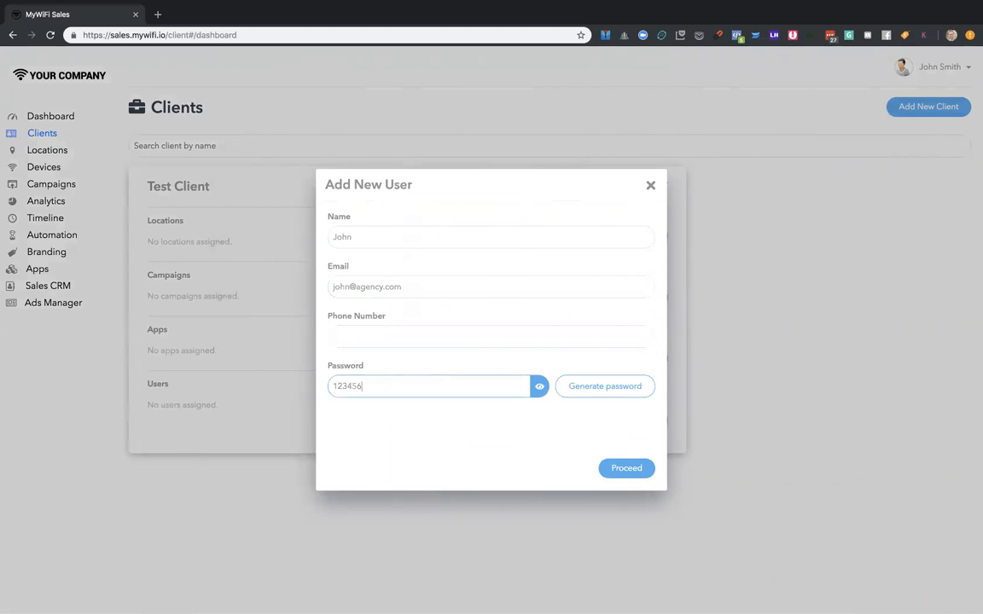
{"action": "key", "text": "super+l"}
{"action": "type", "text": "67"}
{"action": "left_click", "coordinate": [432, 391]}
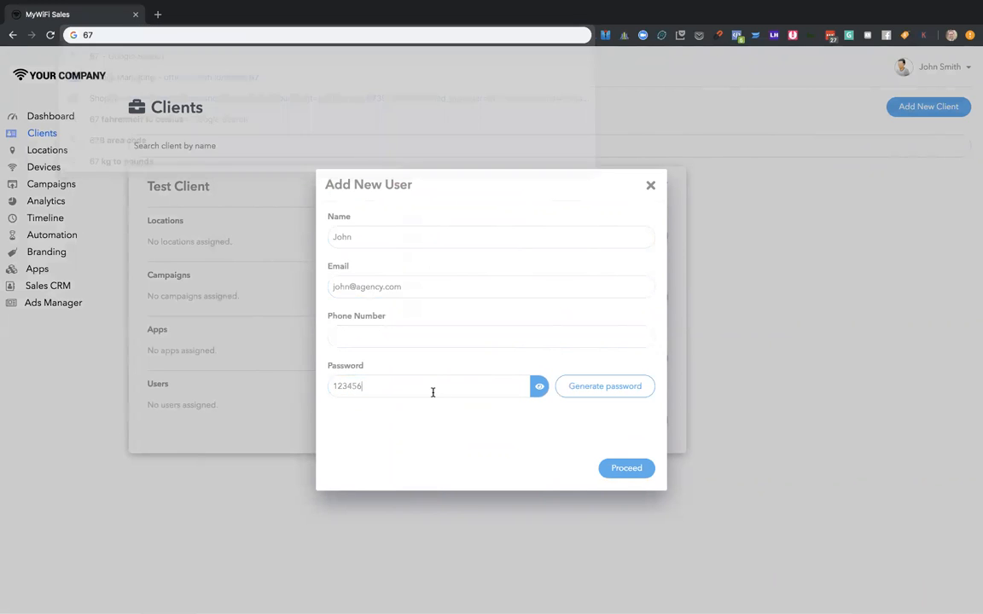
{"action": "type", "text": "78"}
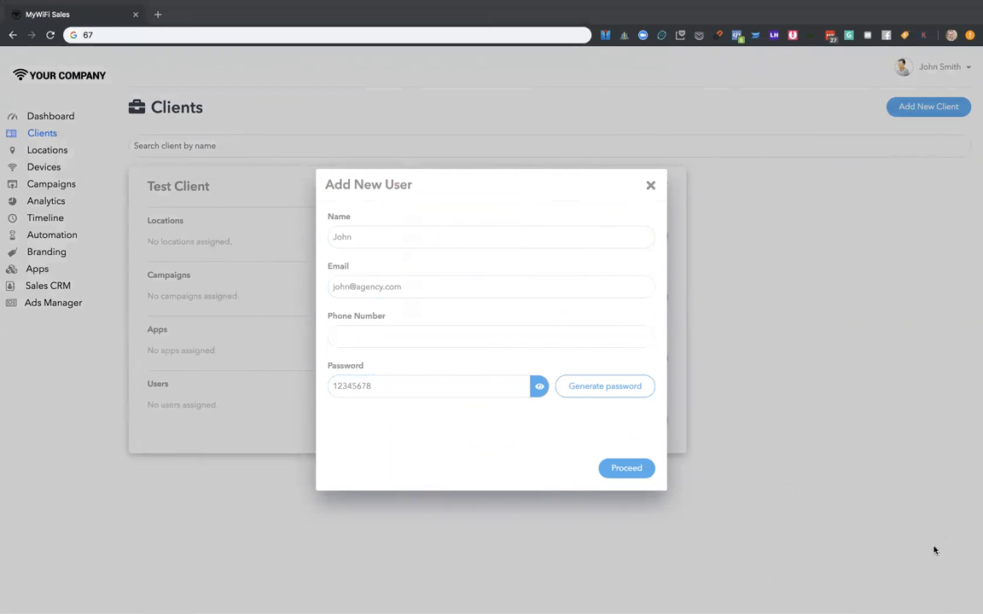
{"action": "triple_click", "coordinate": [399, 385]}
{"action": "key", "text": "BackSpace"}
{"action": "left_click", "coordinate": [612, 388]}
{"action": "scroll", "coordinate": [481, 391], "scroll_direction": "up", "scroll_amount": 5}
{"action": "scroll", "coordinate": [481, 392], "scroll_direction": "down", "scroll_amount": 5}
- Enter the new user's password and create the user, closing the dialog without assigning the user to Test Client
{"action": "double_click", "coordinate": [481, 390]}
{"action": "type", "text": "12345678"}
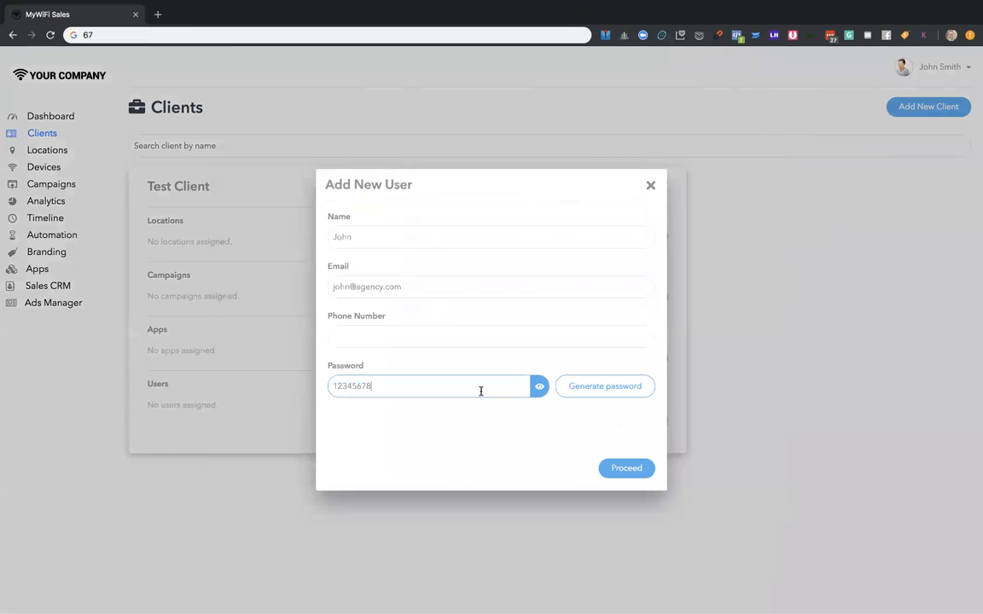
{"action": "left_click", "coordinate": [626, 470]}
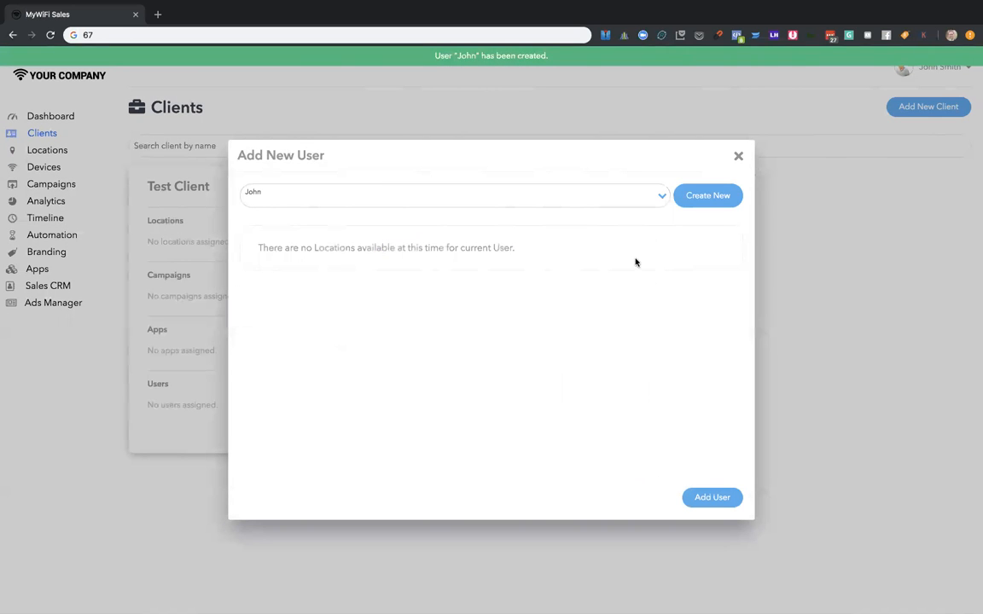
{"action": "left_click", "coordinate": [738, 156]}
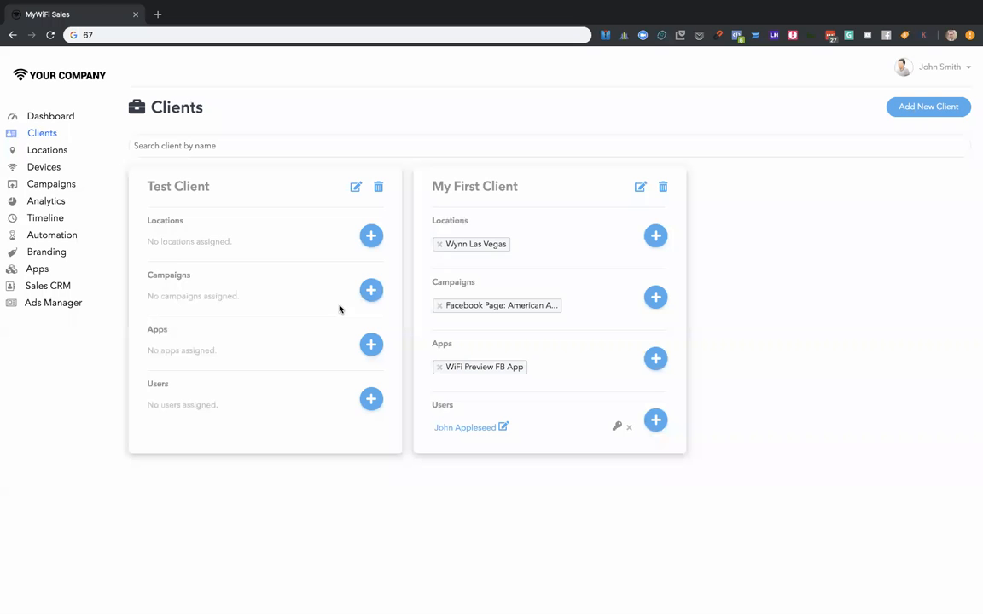
- Assign the Wynn Las Vegas location to Test Client despite its conflict with another client
{"action": "left_click", "coordinate": [371, 235]}
{"action": "left_click", "coordinate": [392, 283]}
{"action": "left_click", "coordinate": [367, 307]}
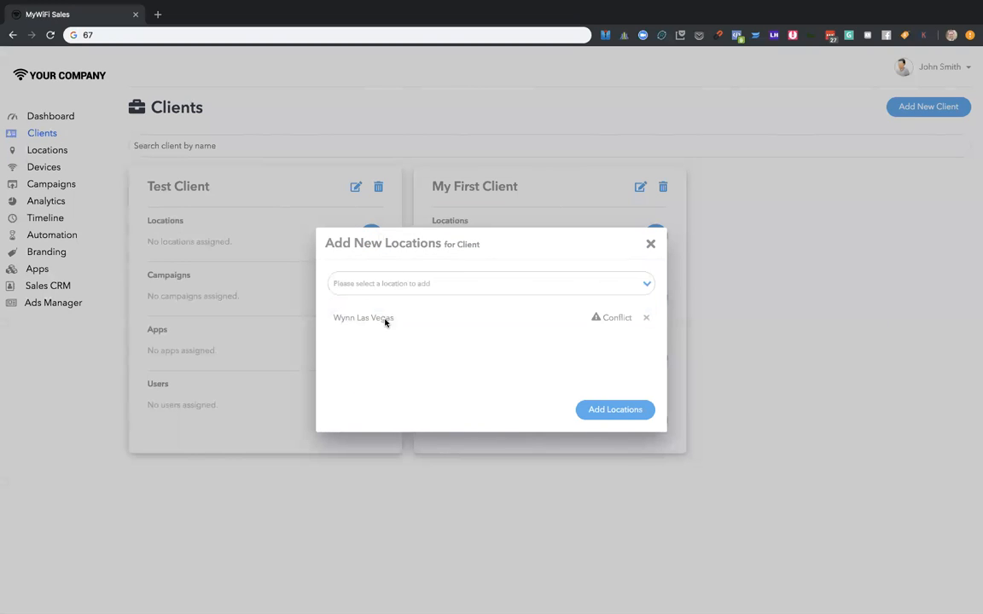
{"action": "left_click", "coordinate": [620, 412]}
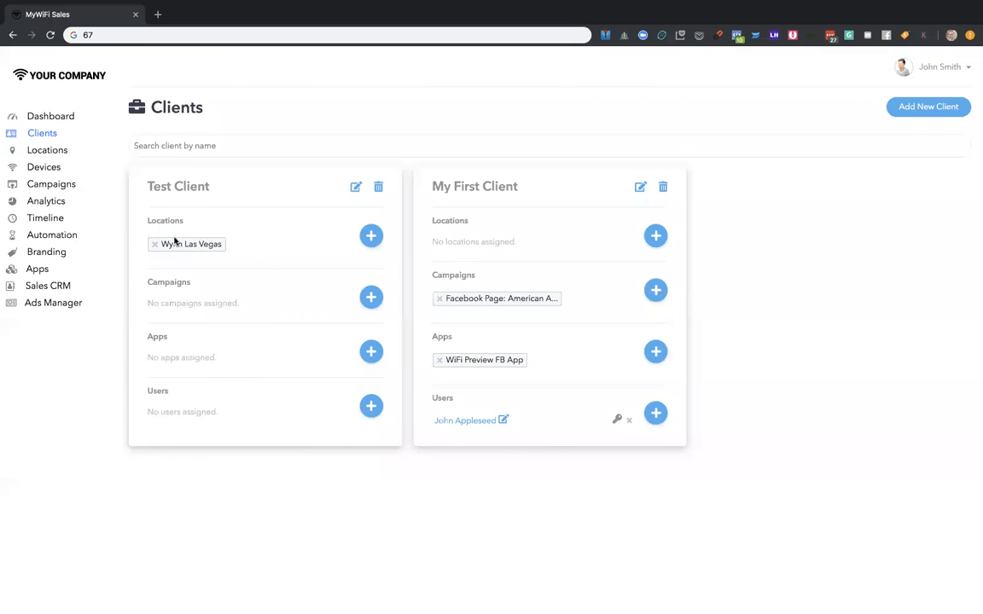
- Assign the Whole Foods Market Wi-Fi campaign to Test Client
{"action": "left_click", "coordinate": [370, 297]}
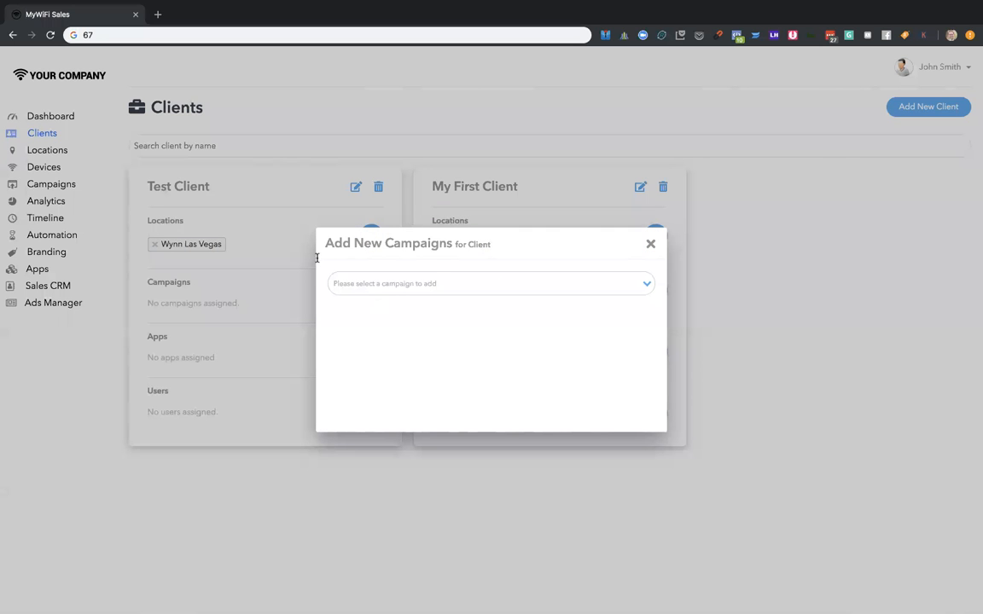
{"action": "left_click", "coordinate": [462, 288]}
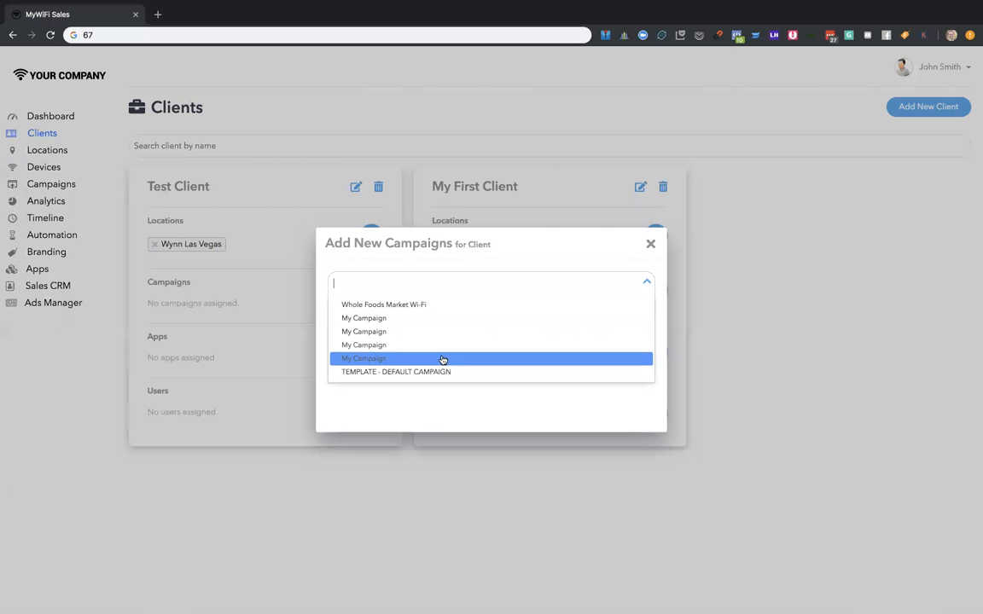
{"action": "scroll", "coordinate": [439, 314], "scroll_direction": "down", "scroll_amount": 5}
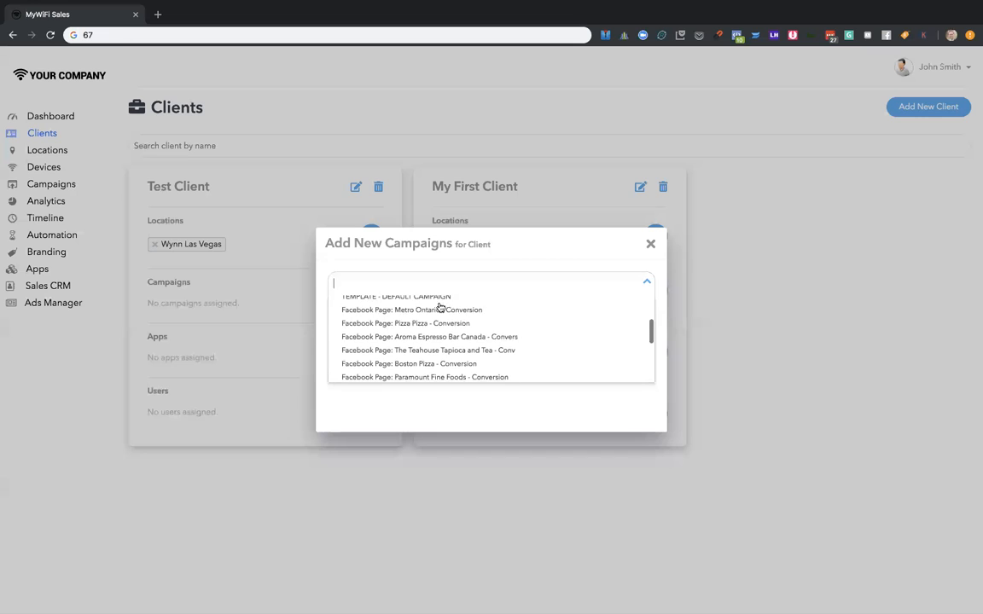
{"action": "type", "text": "wy"}
{"action": "key", "text": "BackSpace"}
{"action": "key", "text": "BackSpace"}
{"action": "key", "text": "BackSpace"}
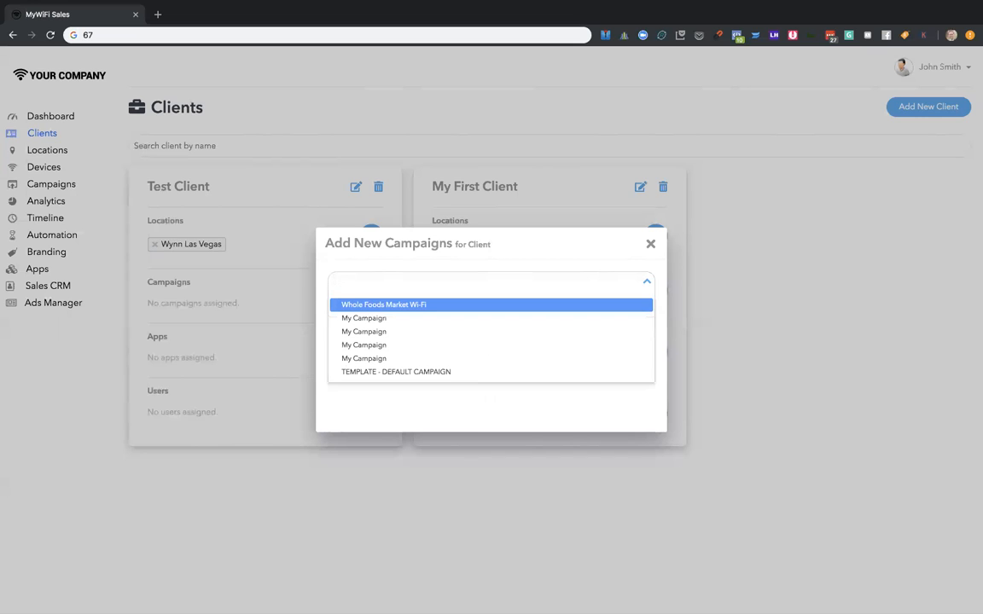
{"action": "left_click", "coordinate": [403, 311]}
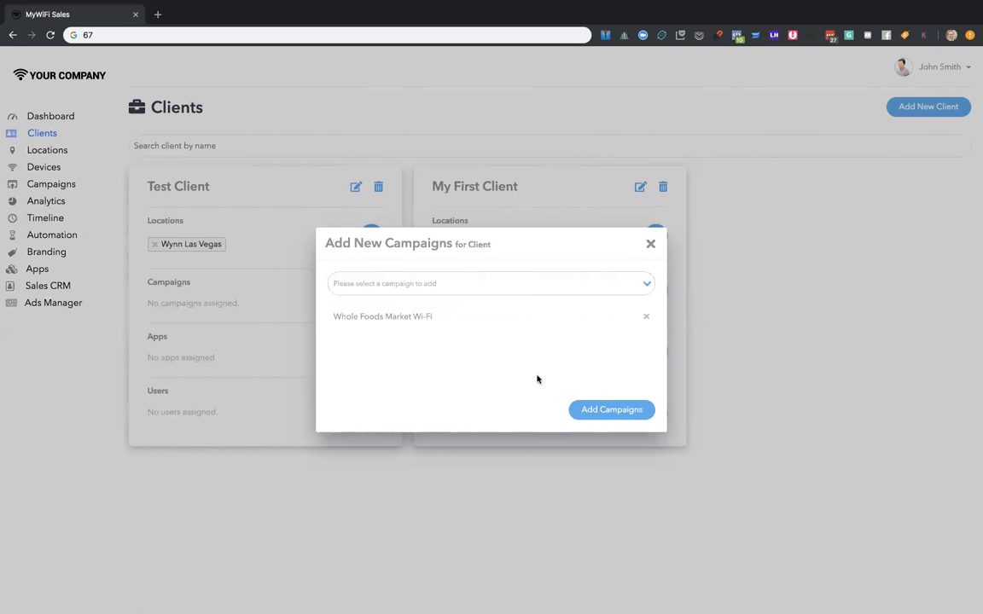
{"action": "left_click", "coordinate": [588, 411]}
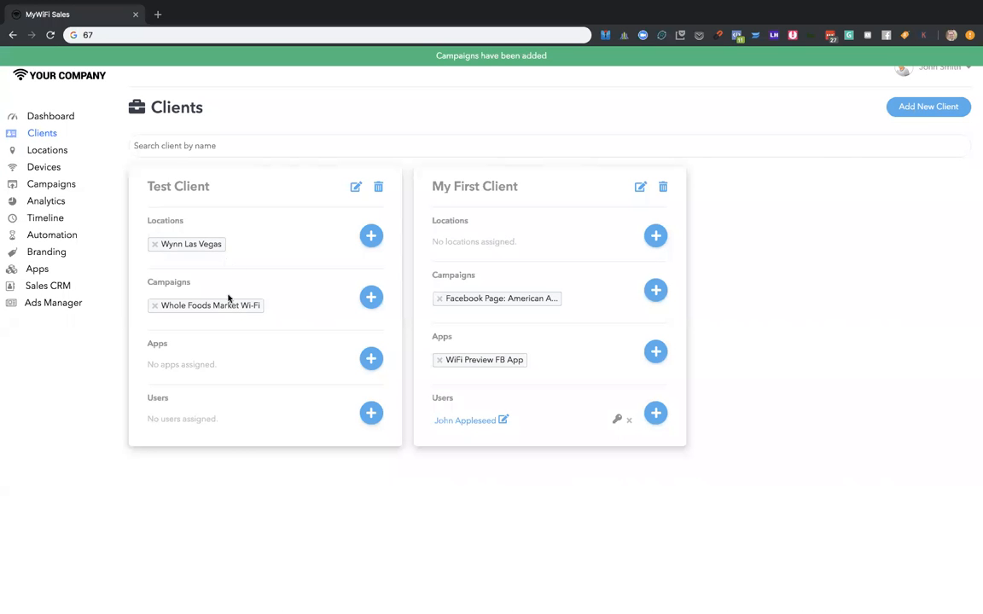
- Assign the Facebook - Wifipreview.com app to Test Client
{"action": "left_click", "coordinate": [380, 368]}
{"action": "left_click", "coordinate": [445, 279]}
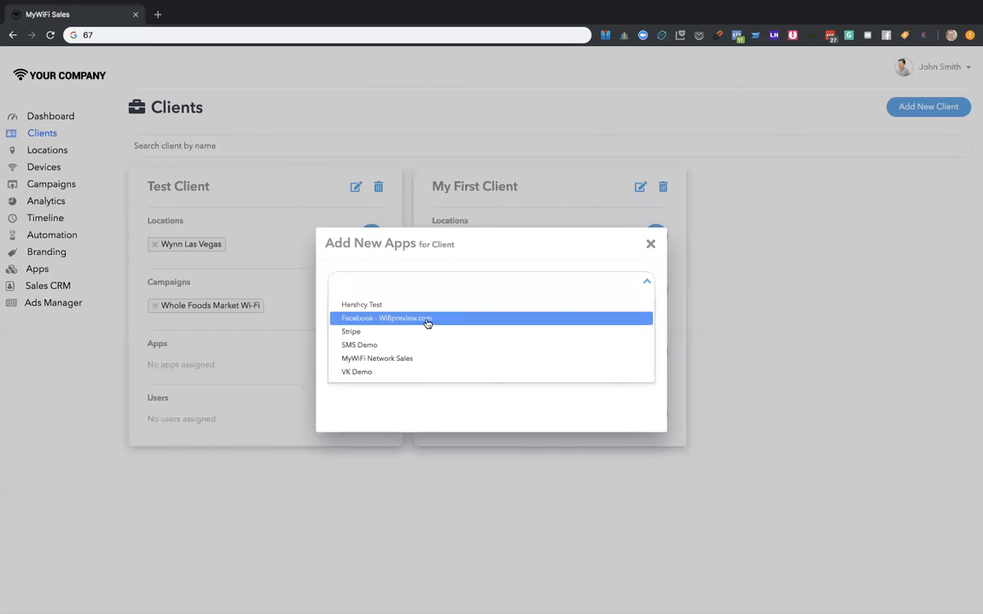
{"action": "left_click", "coordinate": [426, 319]}
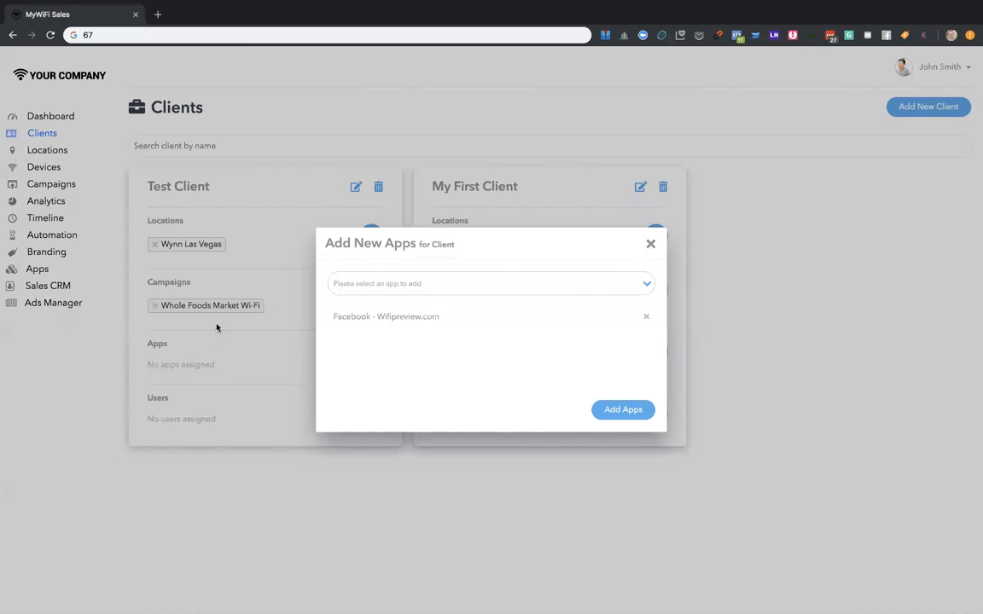
{"action": "left_click", "coordinate": [623, 409]}
{"action": "left_click", "coordinate": [371, 420]}
{"action": "left_click", "coordinate": [485, 195]}
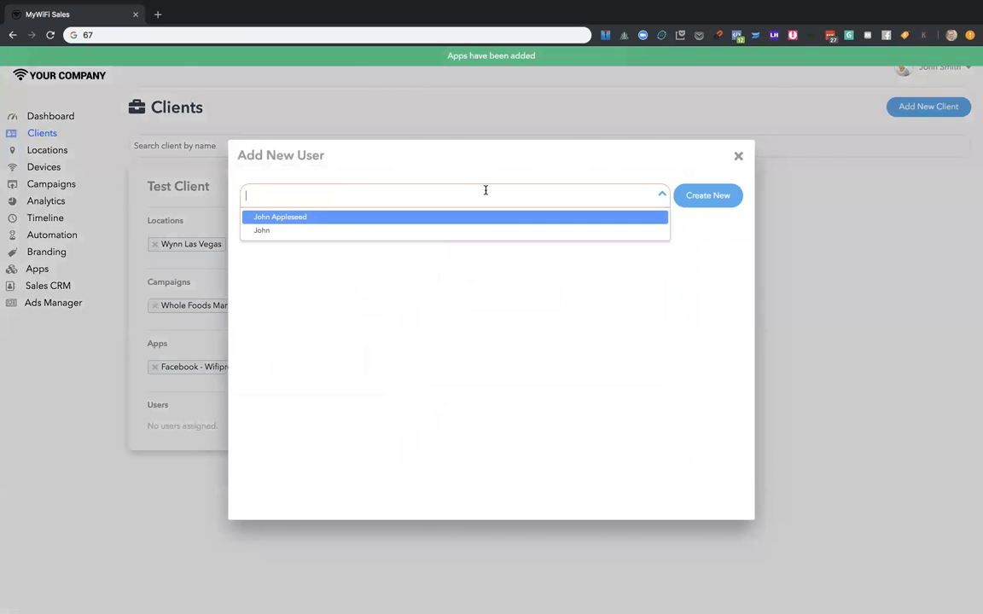
{"action": "left_click", "coordinate": [280, 236]}
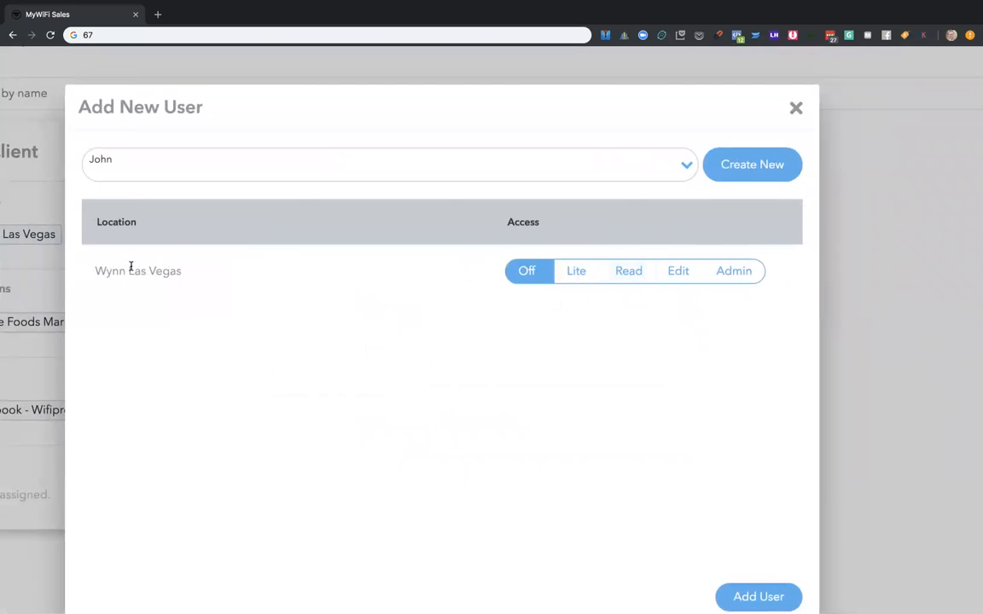
{"action": "left_click", "coordinate": [797, 110]}
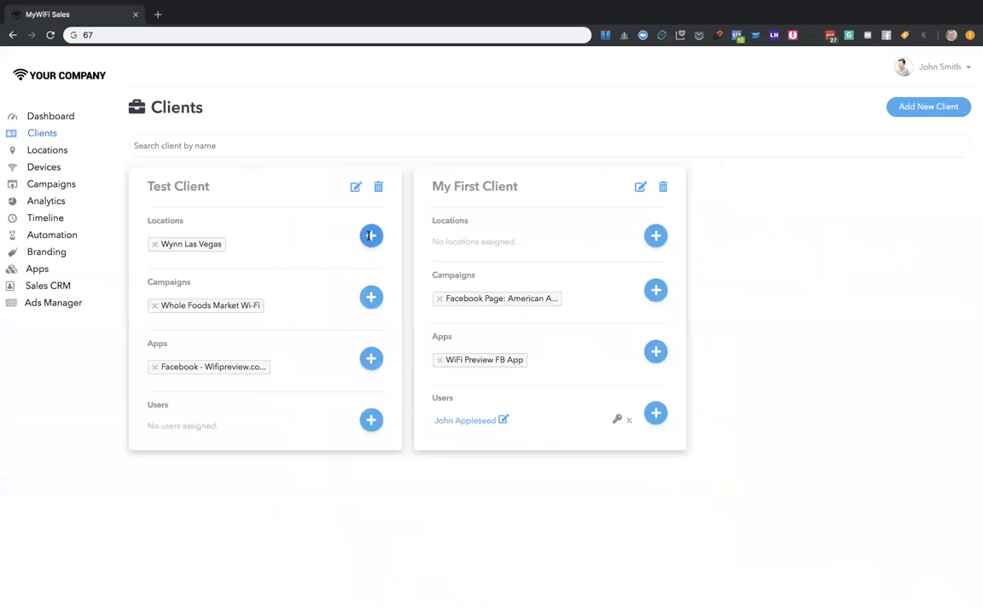
- Assign Google to Test Client as an additional location
{"action": "left_click", "coordinate": [371, 236]}
{"action": "left_click", "coordinate": [402, 278]}
{"action": "left_click", "coordinate": [393, 309]}
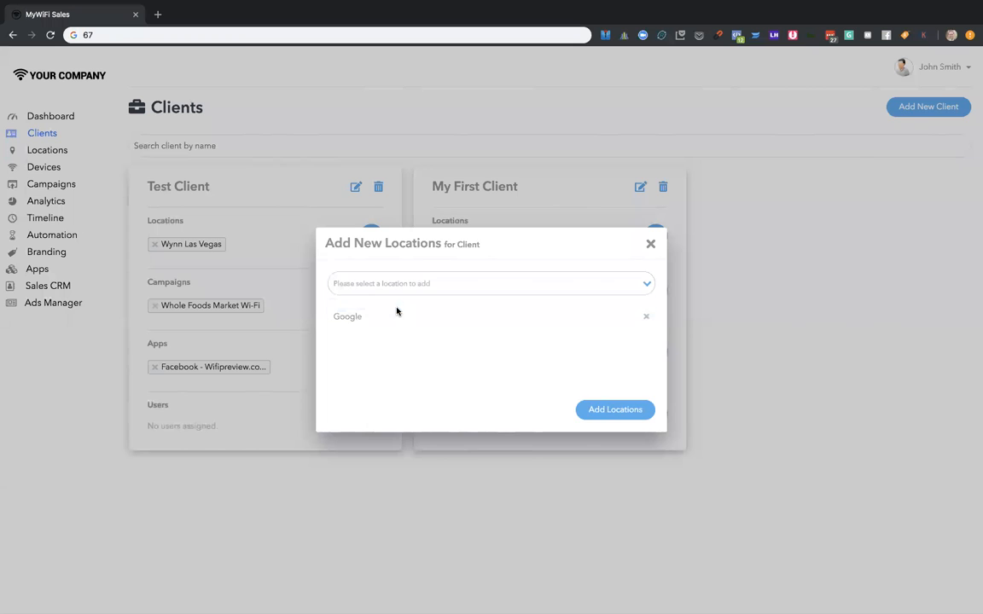
{"action": "left_click", "coordinate": [616, 410]}
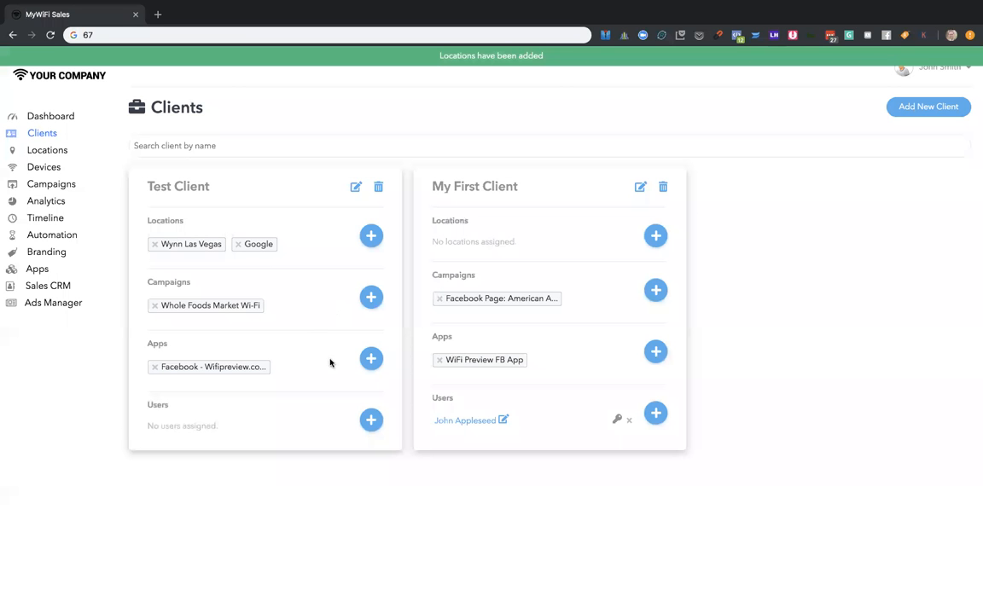
- Select the newly created user for Test Client and try the Lite, Read, Edit and Admin access levels on Wynn Las Vegas
{"action": "left_click", "coordinate": [371, 422]}
{"action": "left_click", "coordinate": [380, 201]}
{"action": "left_click", "coordinate": [285, 228]}
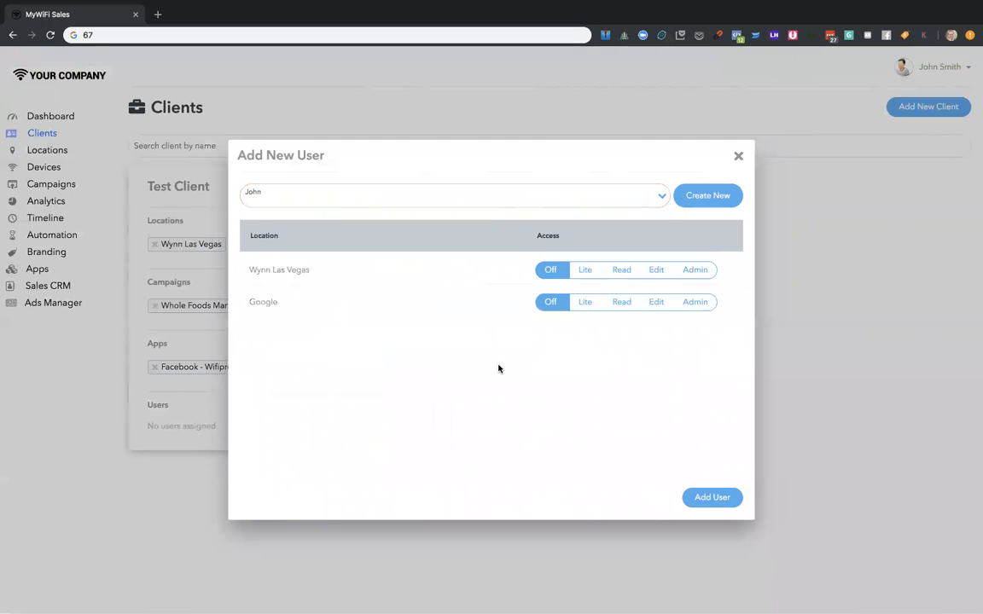
{"action": "scroll", "coordinate": [499, 369], "scroll_direction": "up", "scroll_amount": 5}
{"action": "scroll", "coordinate": [499, 369], "scroll_direction": "down", "scroll_amount": 2}
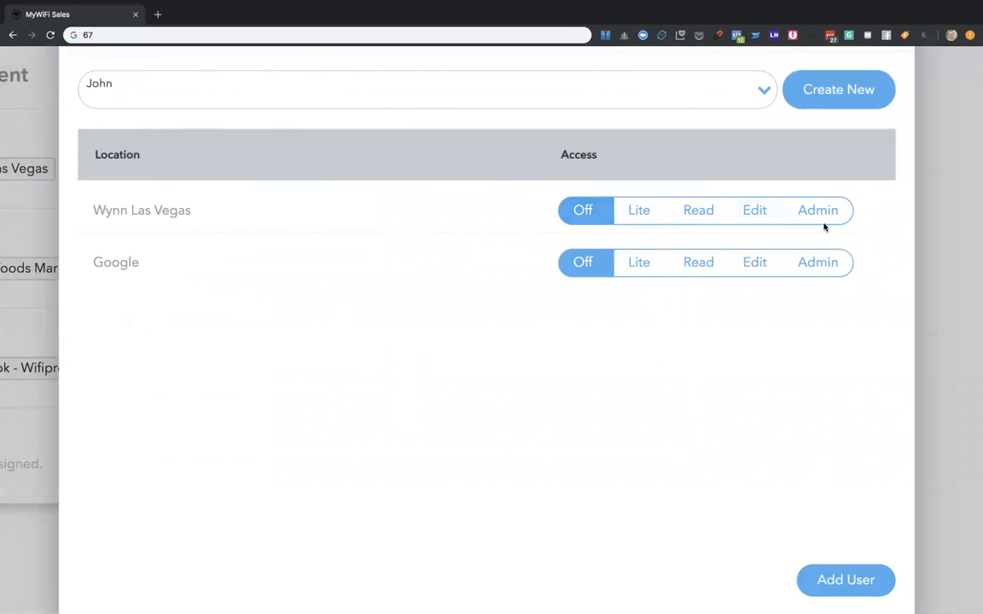
{"action": "left_click", "coordinate": [642, 212]}
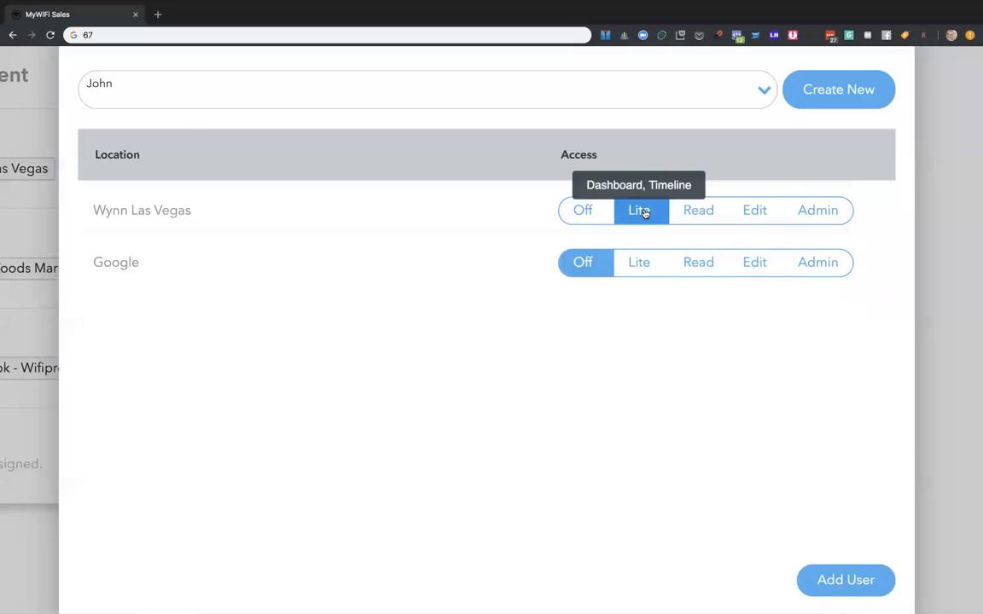
{"action": "left_click", "coordinate": [691, 217]}
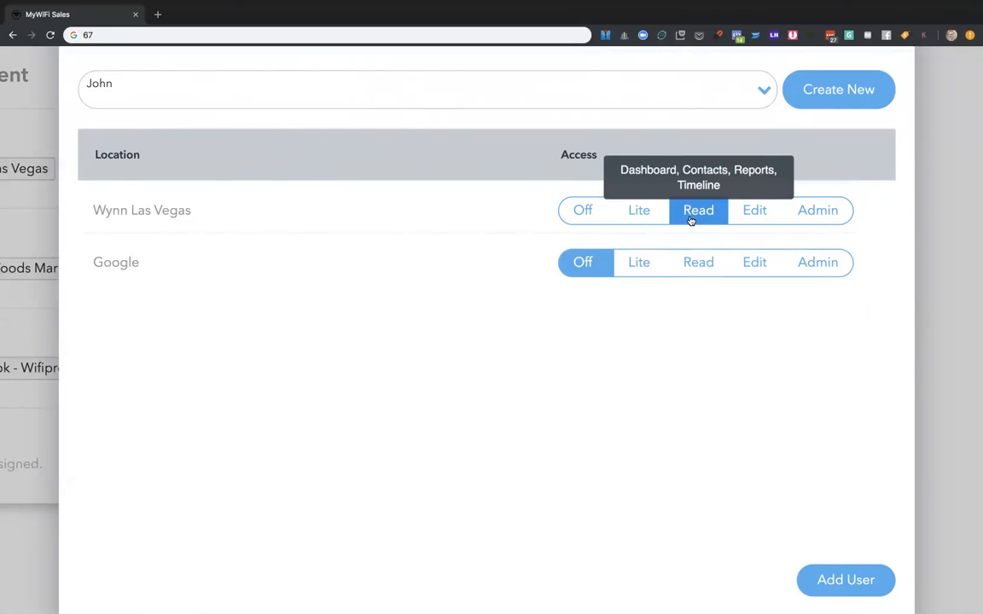
{"action": "left_click", "coordinate": [734, 216]}
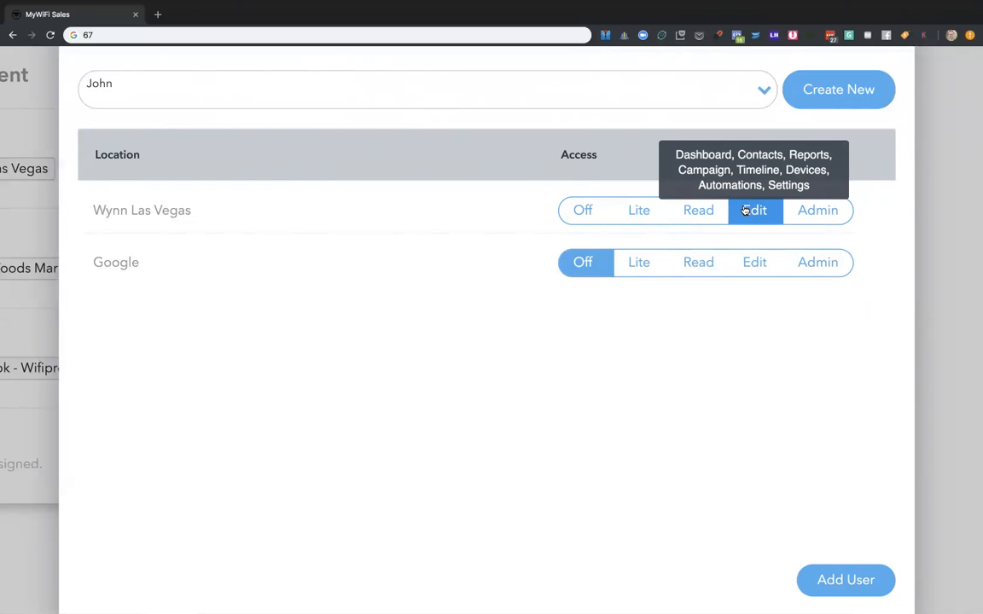
{"action": "left_click", "coordinate": [821, 210]}
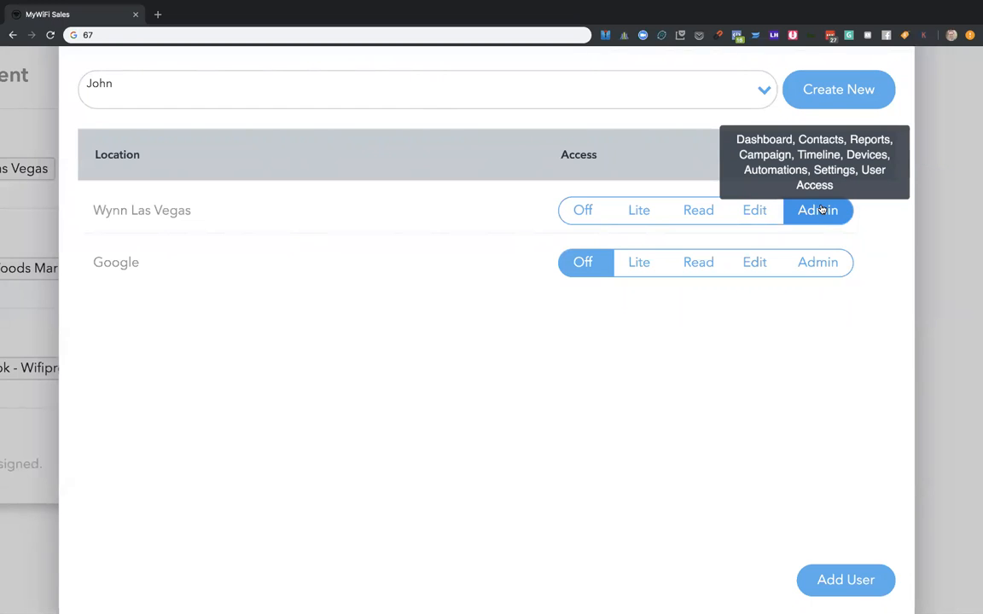
{"action": "left_click", "coordinate": [755, 211]}
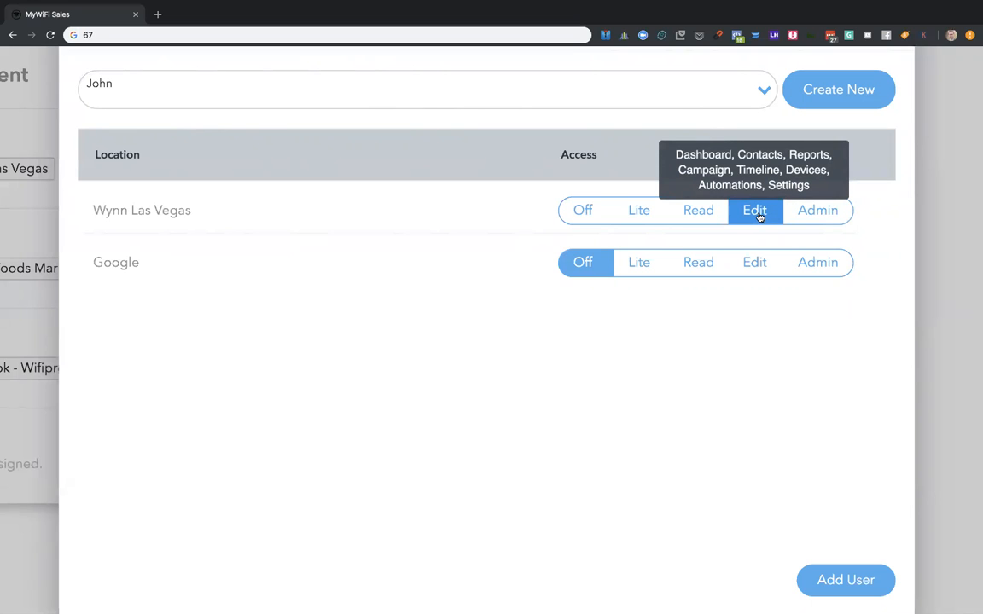
{"action": "left_click", "coordinate": [705, 214]}
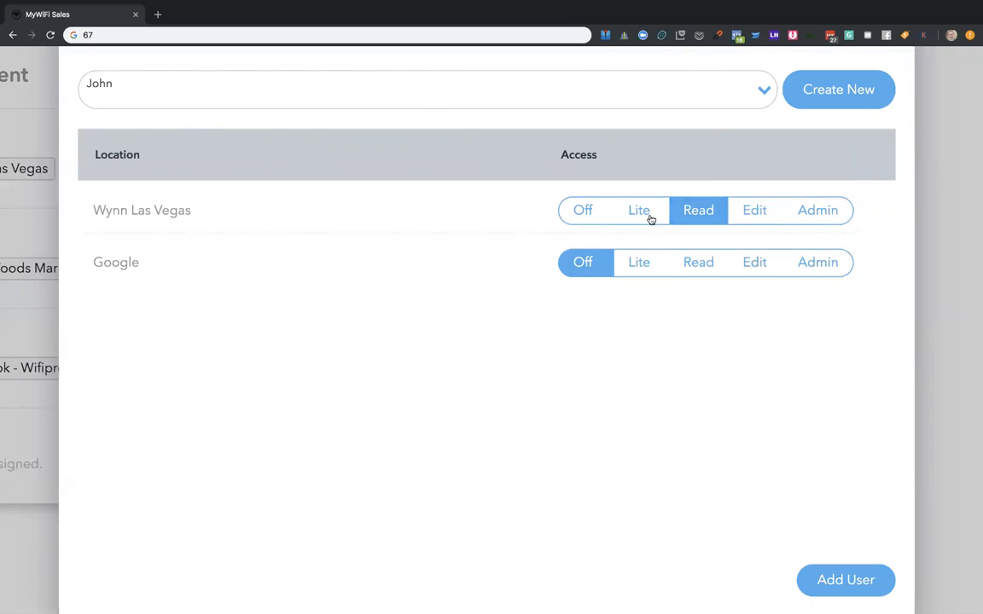
{"action": "left_click", "coordinate": [650, 219]}
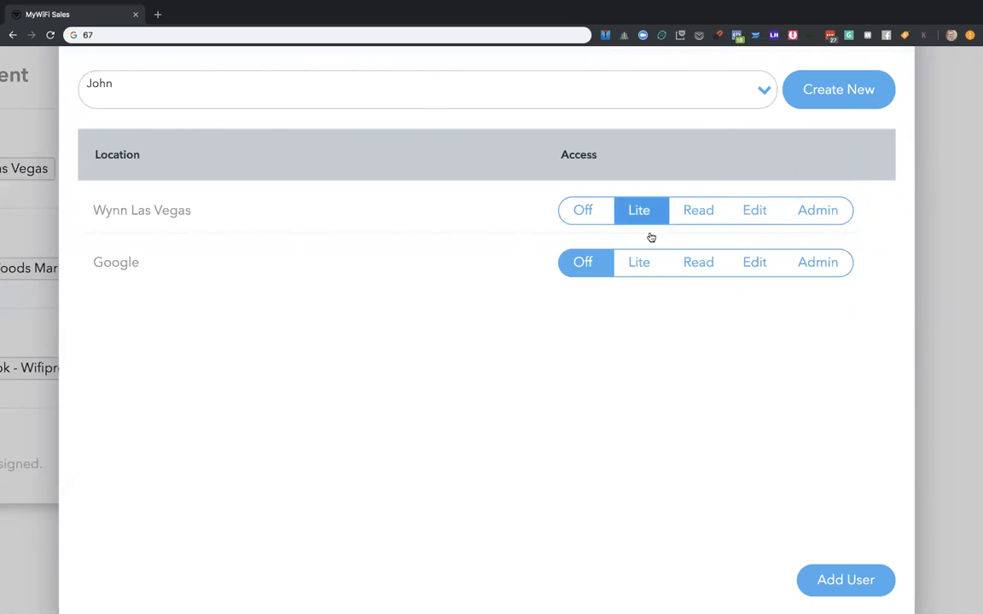
- Try Read access for Google and Edit access for Wynn Las Vegas, closing the dialog without adding the user
{"action": "left_click", "coordinate": [699, 267]}
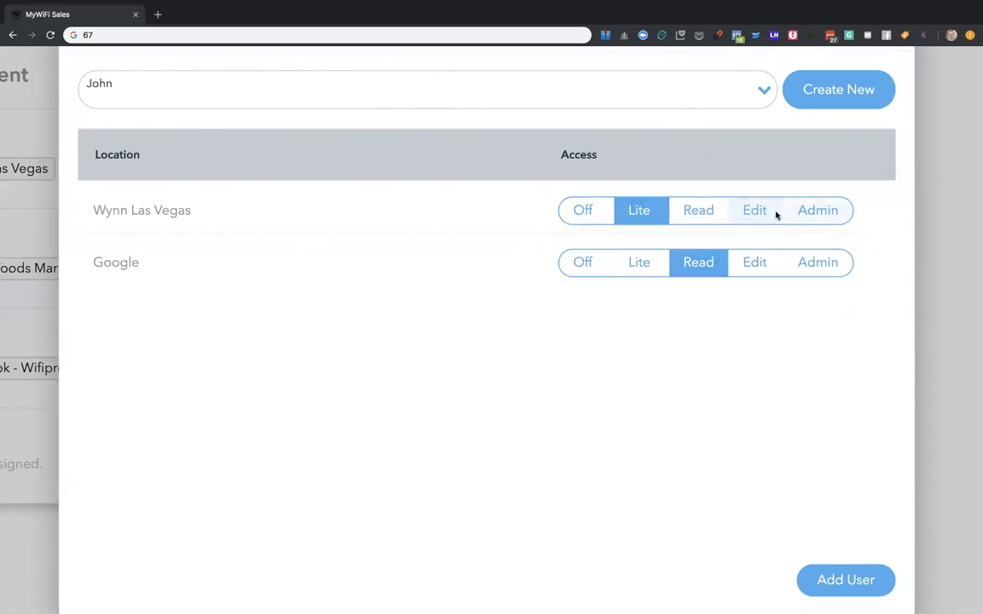
{"action": "left_click", "coordinate": [776, 215]}
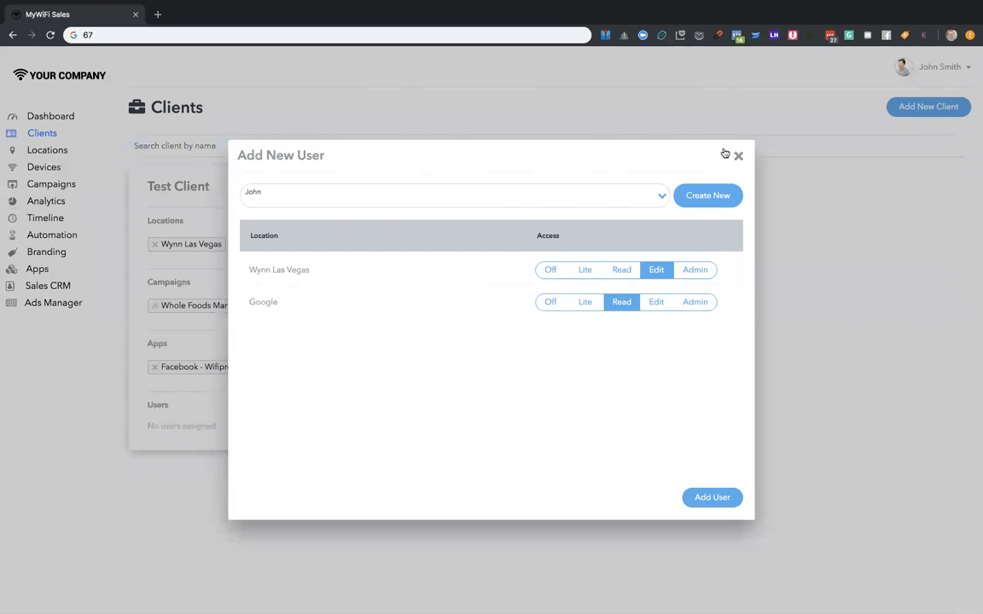
{"action": "left_click", "coordinate": [738, 158]}
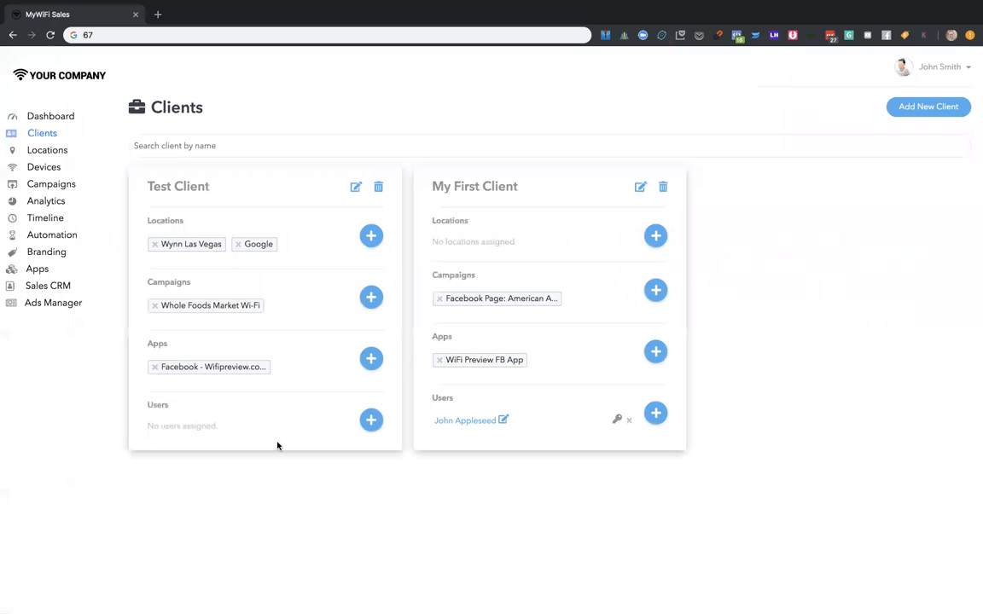
- Add the newly created user to Test Client with Edit access to Wynn Las Vegas and Read access to Google
{"action": "left_click", "coordinate": [372, 418]}
{"action": "left_click", "coordinate": [562, 191]}
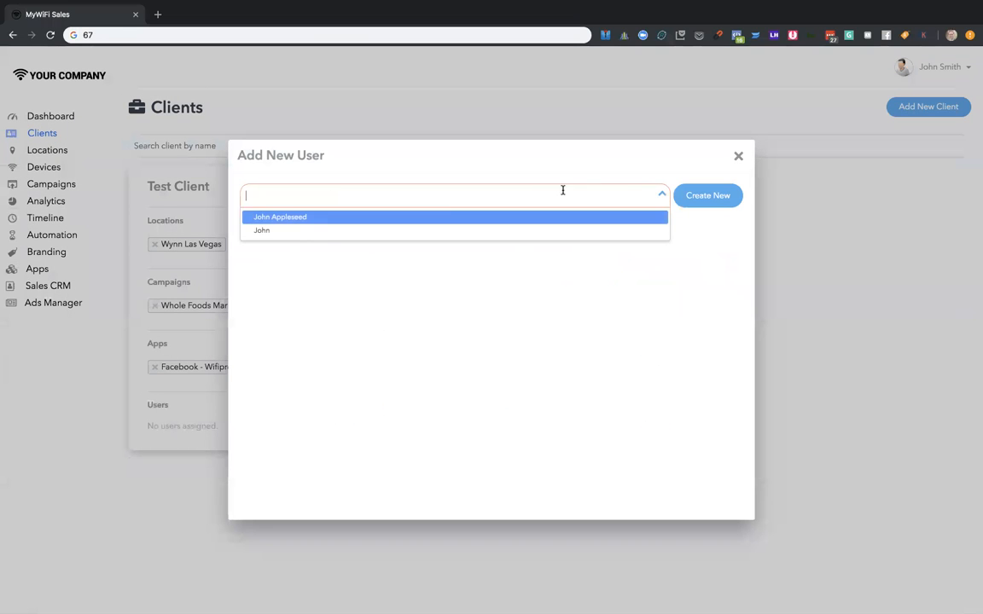
{"action": "left_click", "coordinate": [313, 230]}
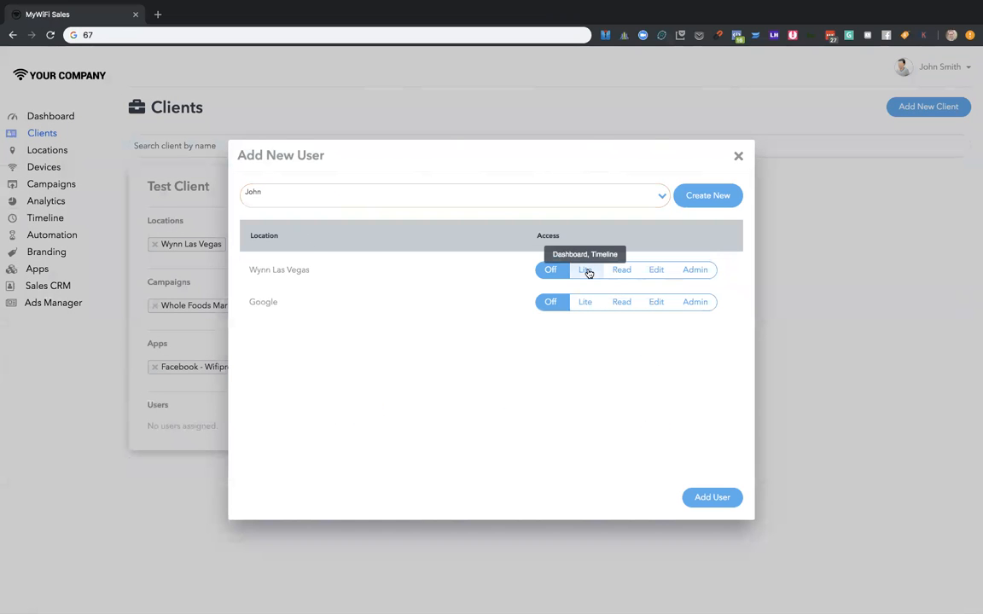
{"action": "left_click", "coordinate": [654, 271]}
{"action": "left_click", "coordinate": [620, 304]}
{"action": "left_click", "coordinate": [711, 497]}
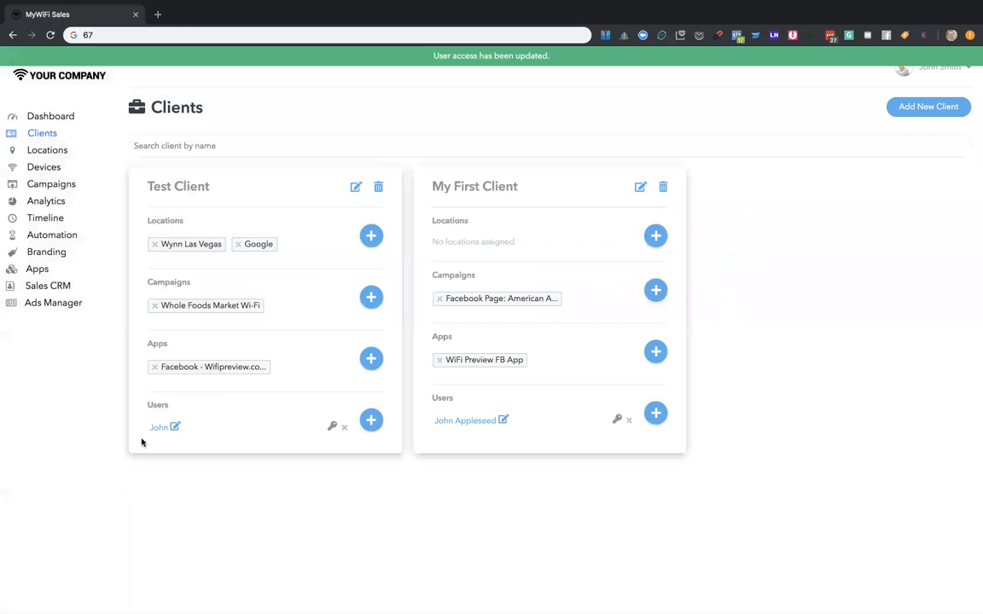
- Review the Test Client user's access levels per location and close them without changes
{"action": "scroll", "coordinate": [176, 377], "scroll_direction": "up", "scroll_amount": 5}
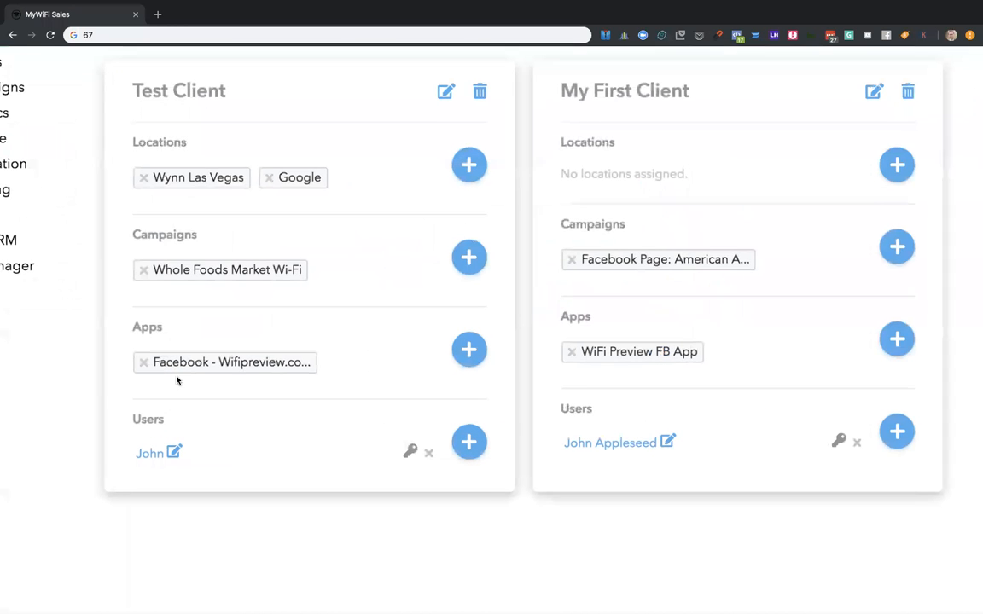
{"action": "left_click", "coordinate": [412, 452]}
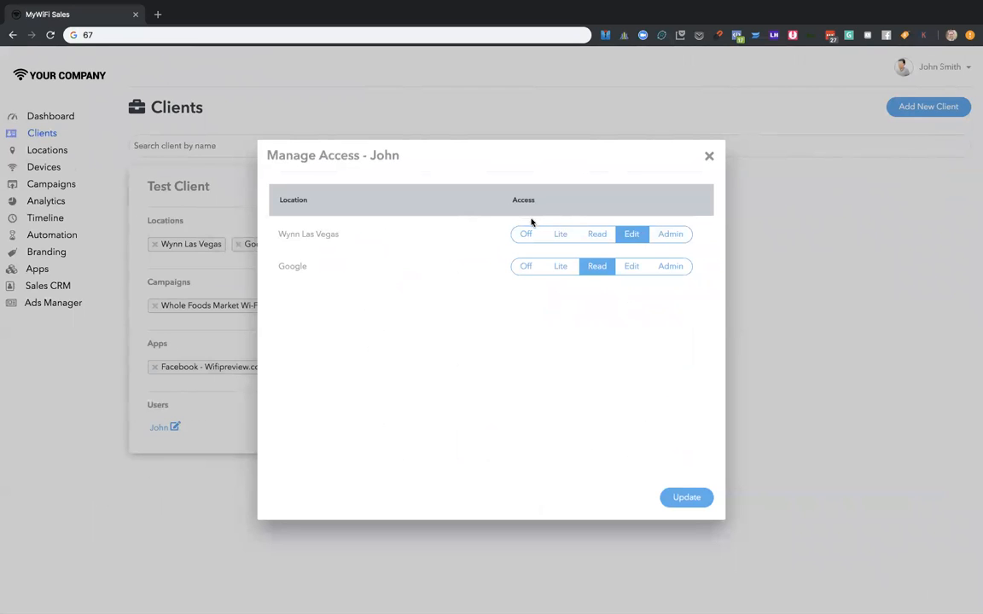
{"action": "left_click", "coordinate": [709, 155]}
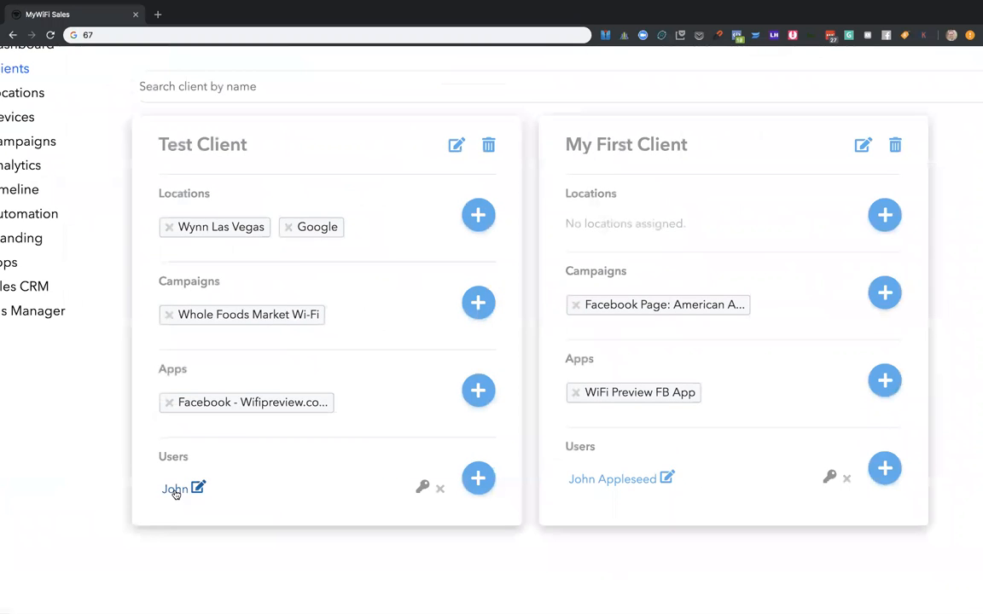
- Examine the Test Client user's editable profile and password fields, closing them without updating
{"action": "left_click", "coordinate": [197, 488]}
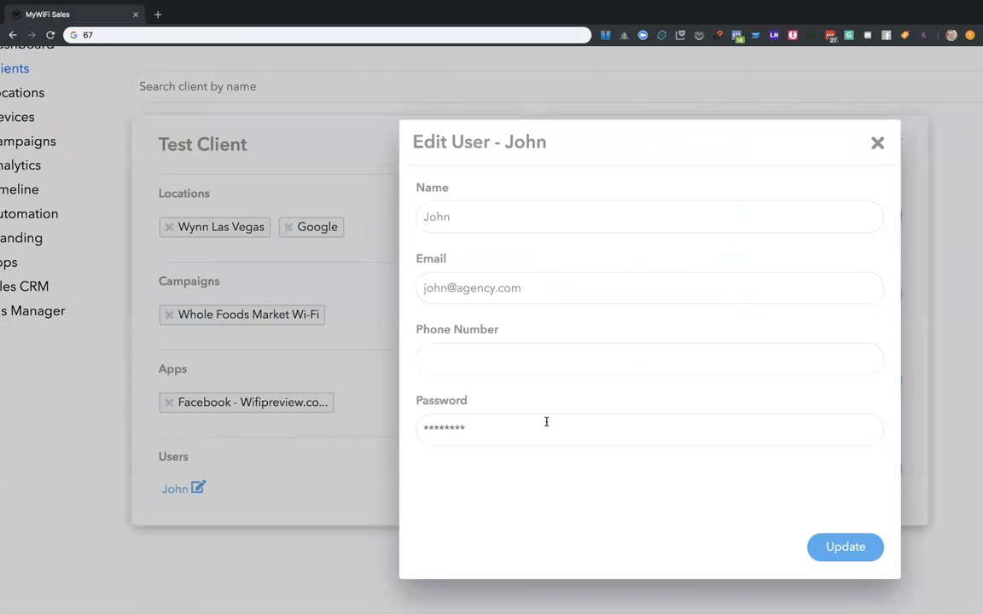
{"action": "scroll", "coordinate": [546, 422], "scroll_direction": "down", "scroll_amount": 1}
{"action": "left_click", "coordinate": [428, 373]}
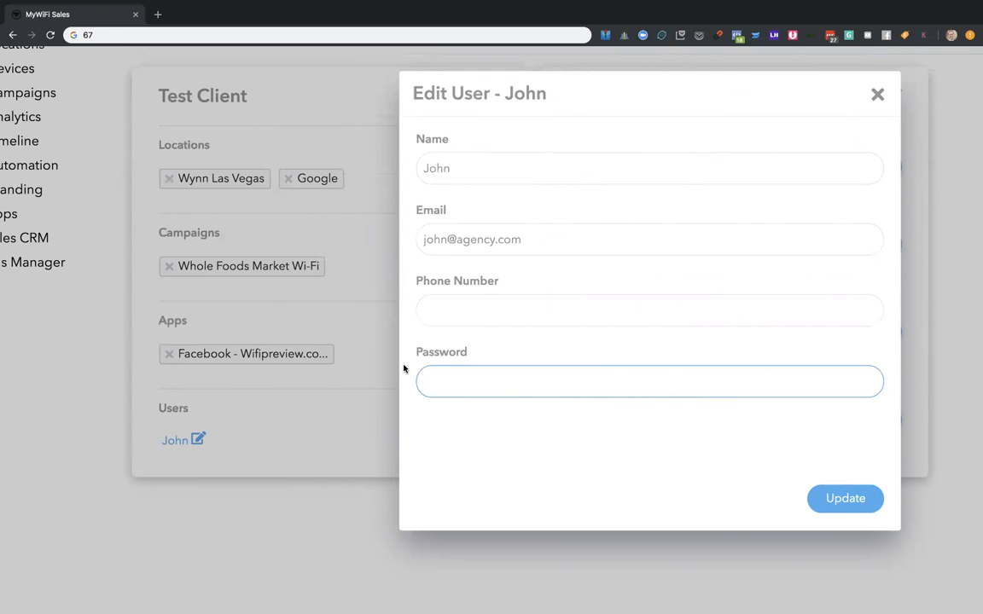
{"action": "left_click", "coordinate": [877, 95]}
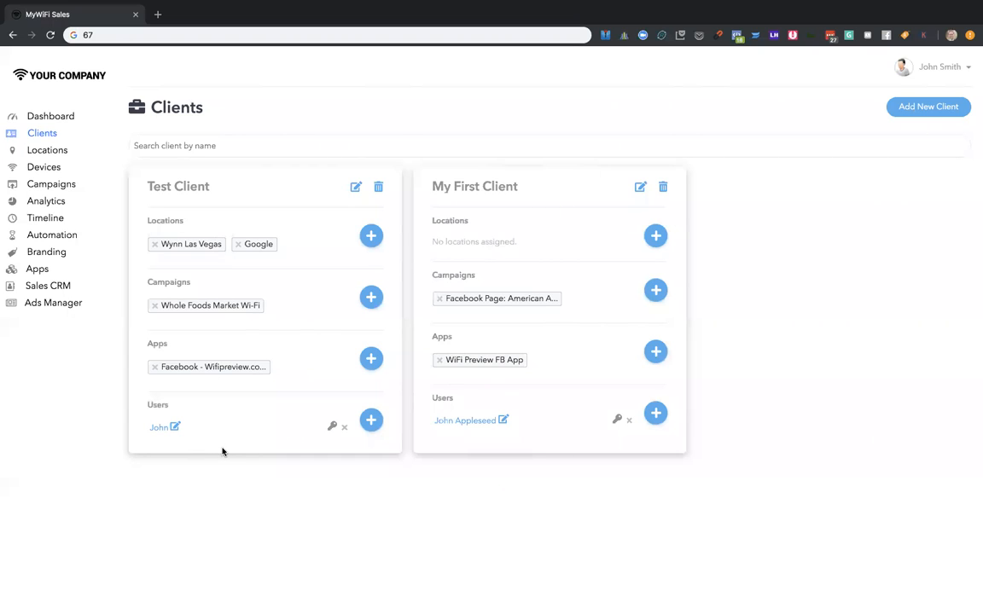
- Log out of the reseller account
{"action": "left_click", "coordinate": [946, 68]}
{"action": "left_click", "coordinate": [924, 229]}
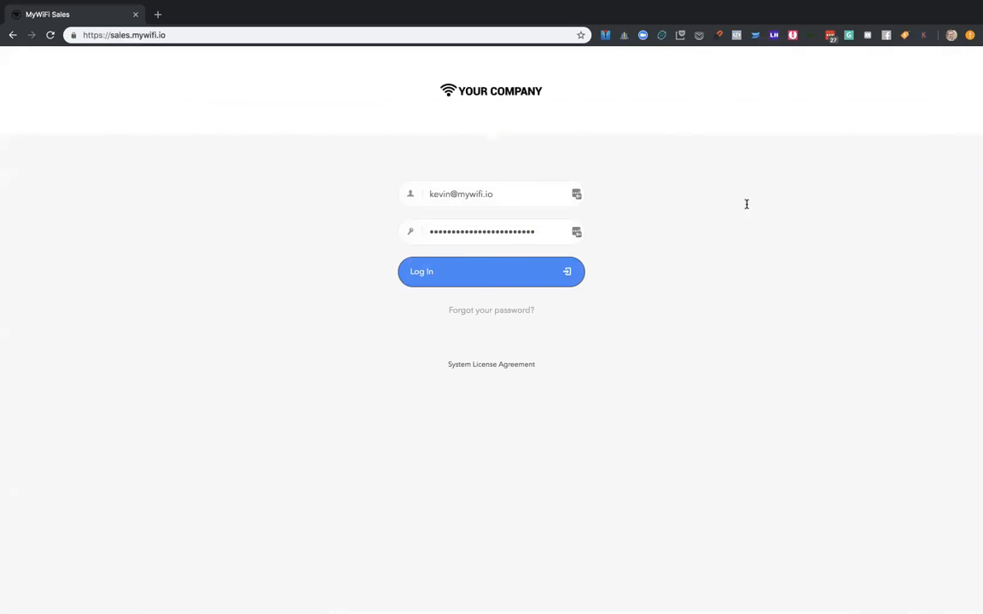
- Log in with the new user's email and account password, saving the login in LastPass
{"action": "triple_click", "coordinate": [535, 199]}
{"action": "type", "text": "john@agency.com"}
{"action": "key", "text": "Tab"}
{"action": "type", "text": "p"}
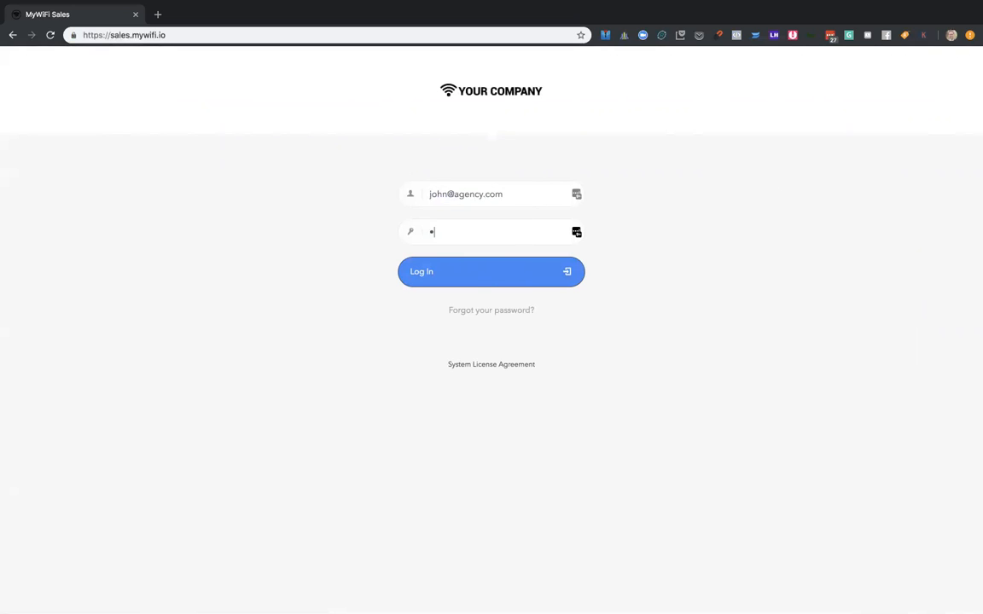
{"action": "key", "text": "BackSpace"}
{"action": "key", "text": "BackSpace"}
{"action": "key", "text": "BackSpace"}
{"action": "type", "text": "p"}
{"action": "left_click", "coordinate": [527, 279]}
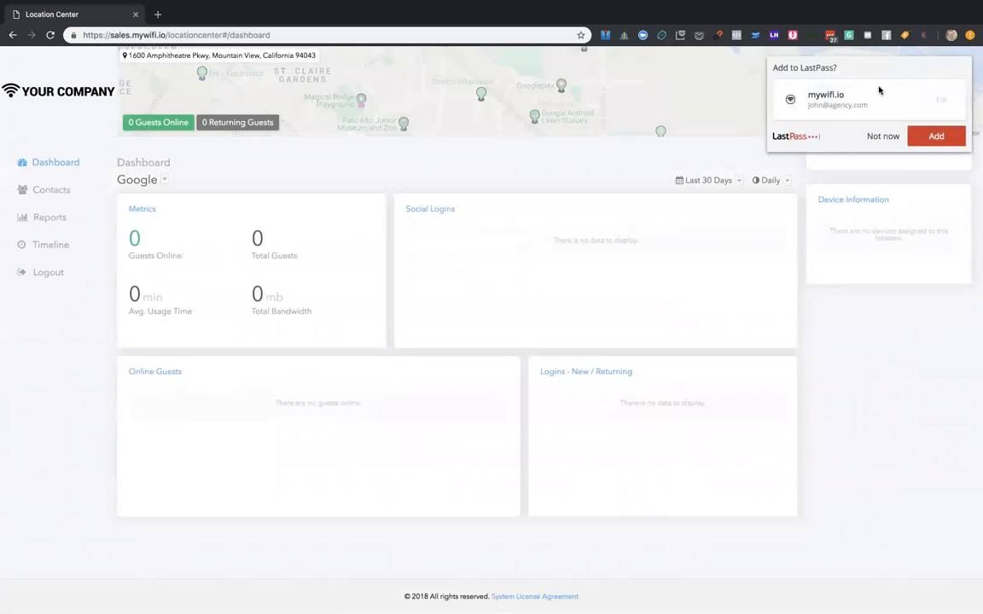
{"action": "left_click", "coordinate": [934, 136]}
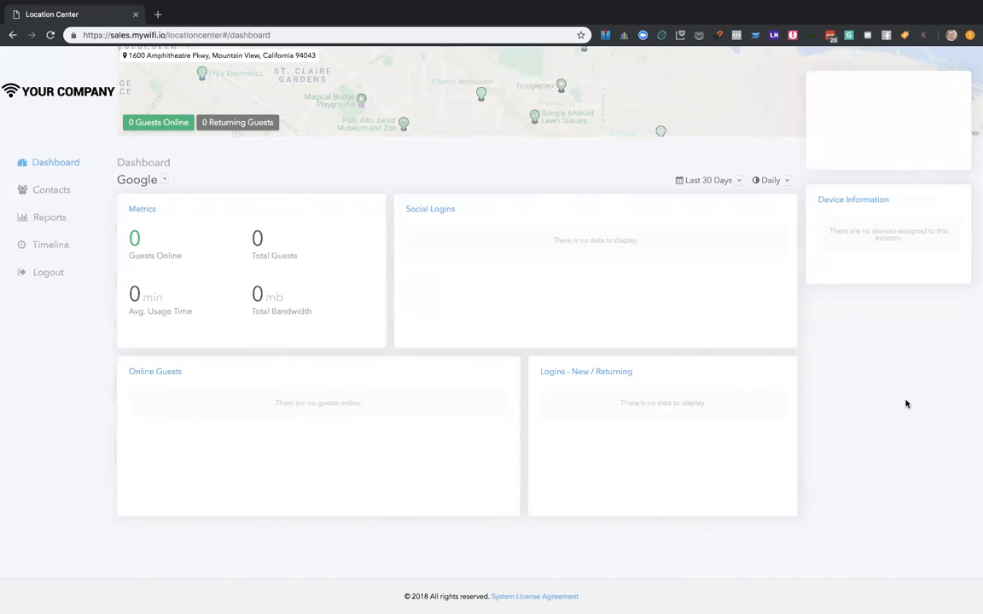
- Compare the dashboards and menu options of Google and Wynn Las Vegas by switching between the two locations
{"action": "left_click", "coordinate": [166, 181]}
{"action": "left_click", "coordinate": [197, 248]}
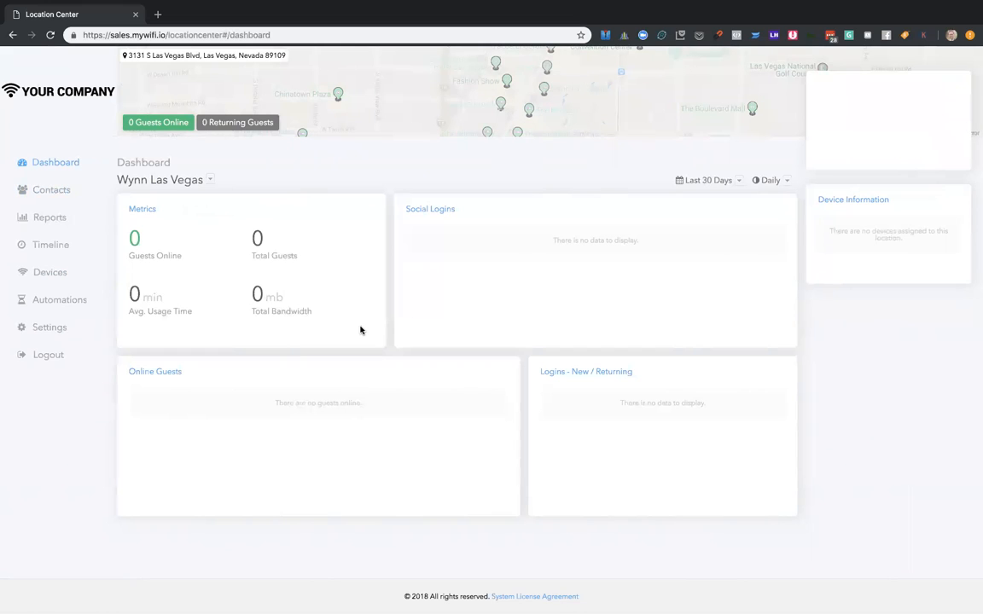
{"action": "left_click", "coordinate": [212, 184]}
{"action": "left_click", "coordinate": [246, 228]}
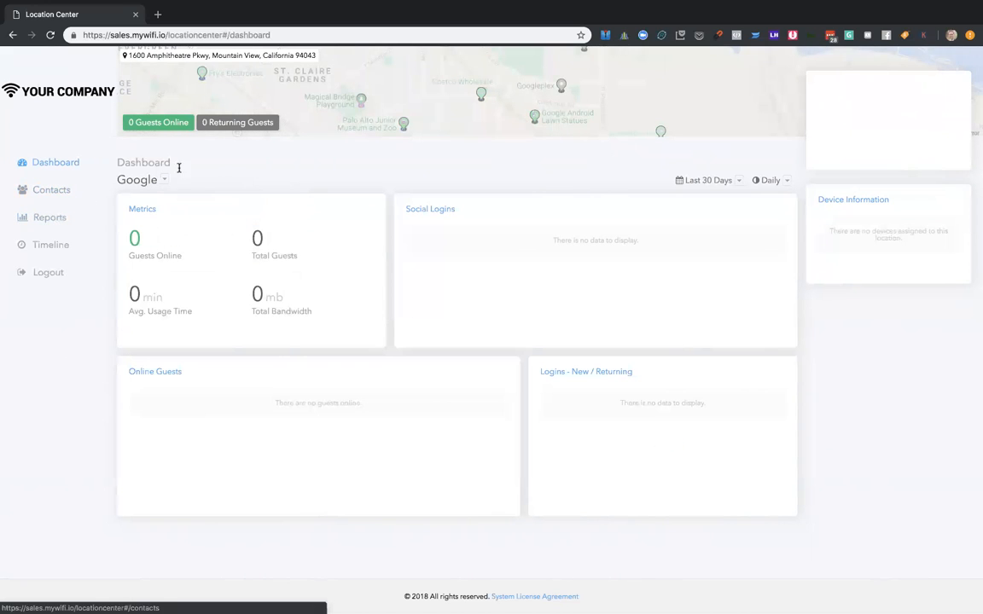
{"action": "scroll", "coordinate": [99, 205], "scroll_direction": "up", "scroll_amount": 5}
{"action": "scroll", "coordinate": [99, 204], "scroll_direction": "left", "scroll_amount": 2}
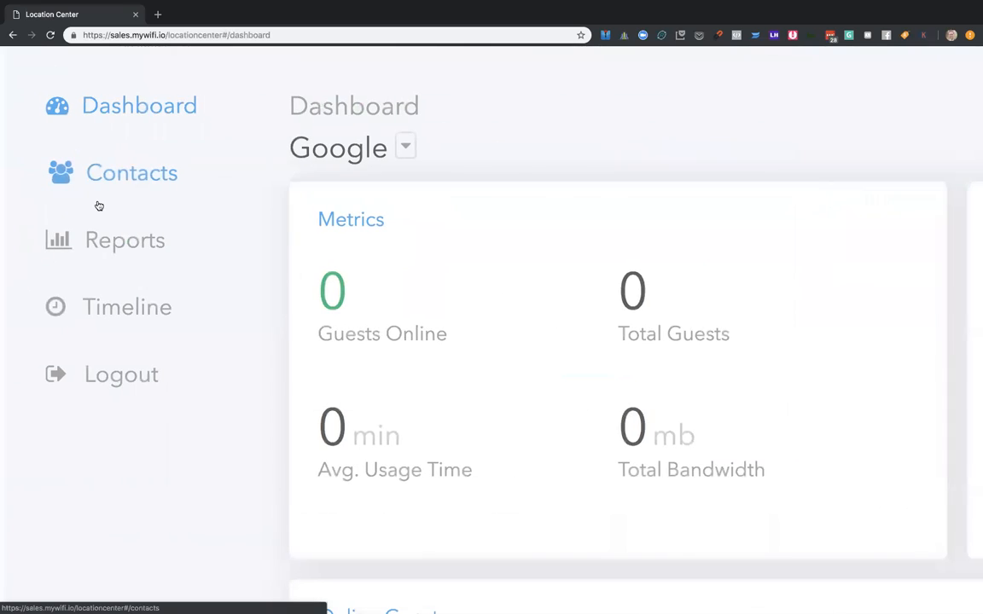
- View the Google location's contacts and switch the location to Wynn Las Vegas
{"action": "left_click", "coordinate": [99, 199]}
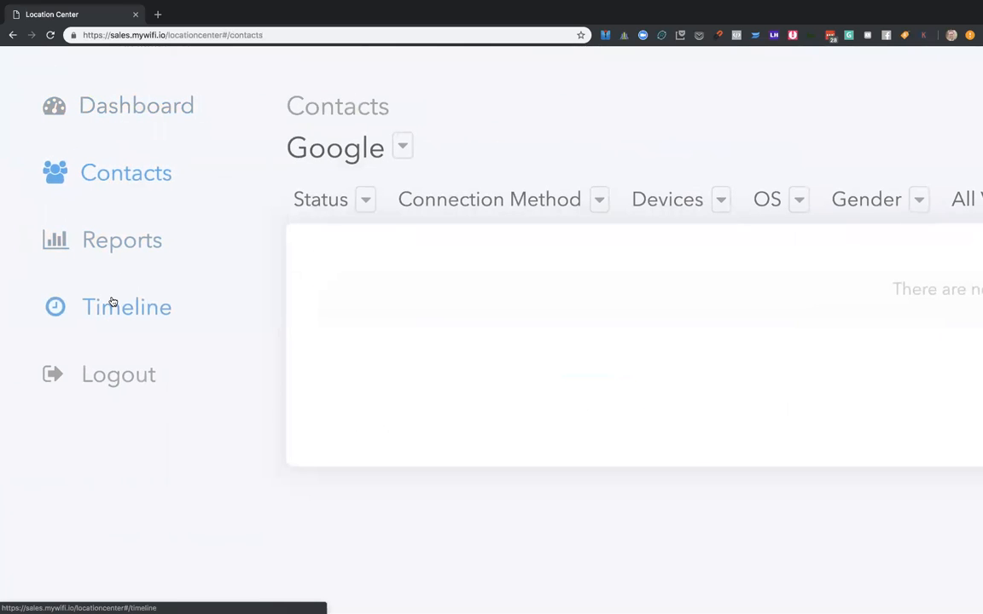
{"action": "left_click", "coordinate": [403, 146]}
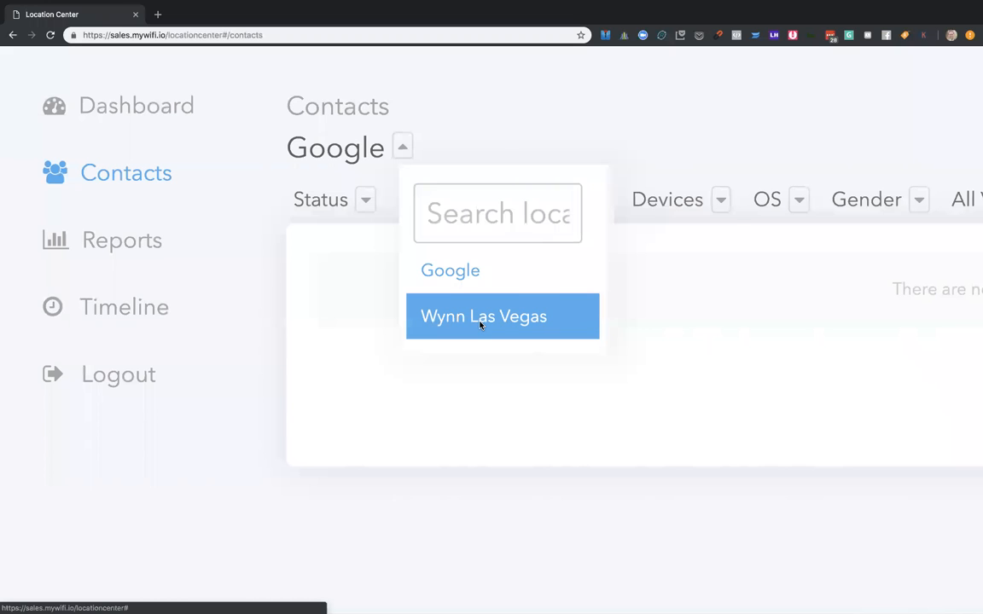
{"action": "left_click", "coordinate": [480, 318]}
{"action": "scroll", "coordinate": [141, 305], "scroll_direction": "down", "scroll_amount": 2}
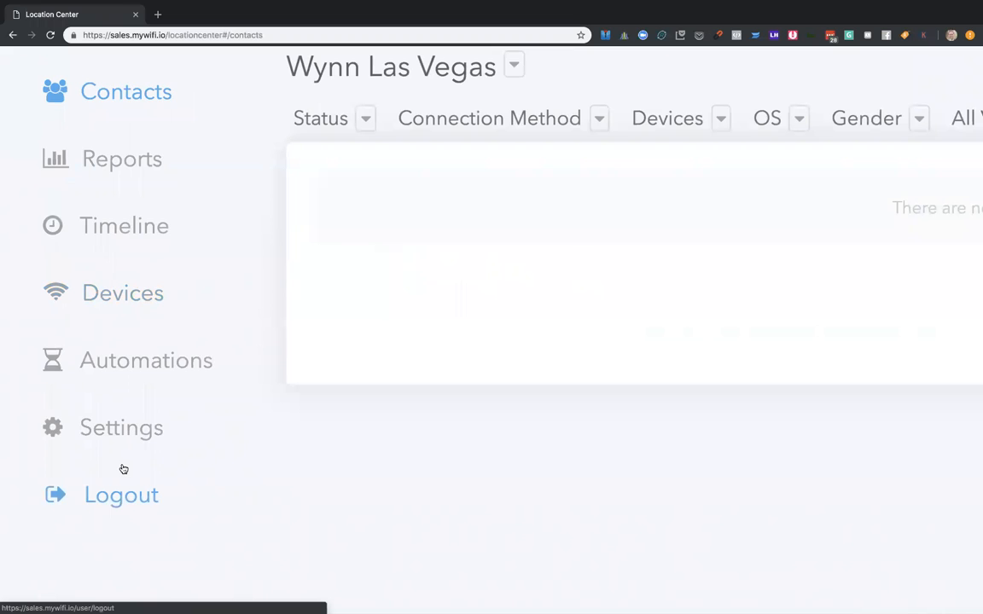
{"action": "scroll", "coordinate": [122, 471], "scroll_direction": "down", "scroll_amount": 5}
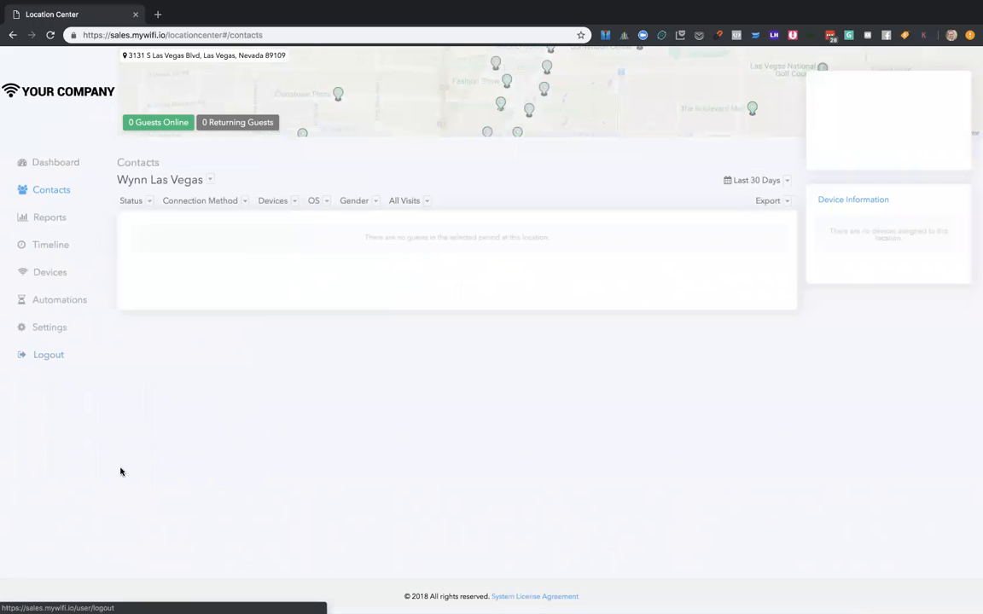
- Start a new Wynn Las Vegas automation named "test automation" with the Connect trigger and Email as its app
{"action": "left_click", "coordinate": [60, 301]}
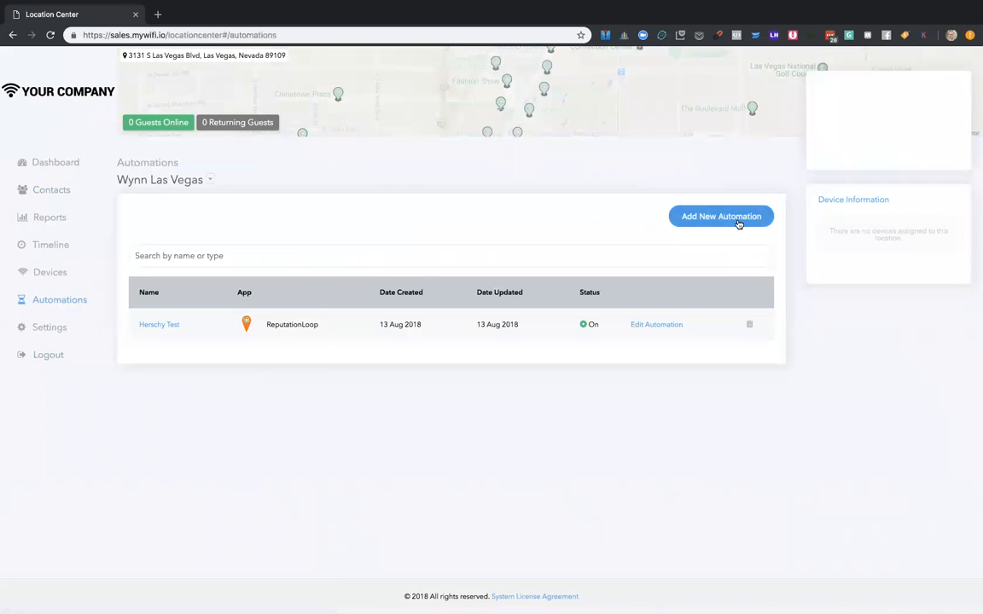
{"action": "left_click", "coordinate": [739, 222]}
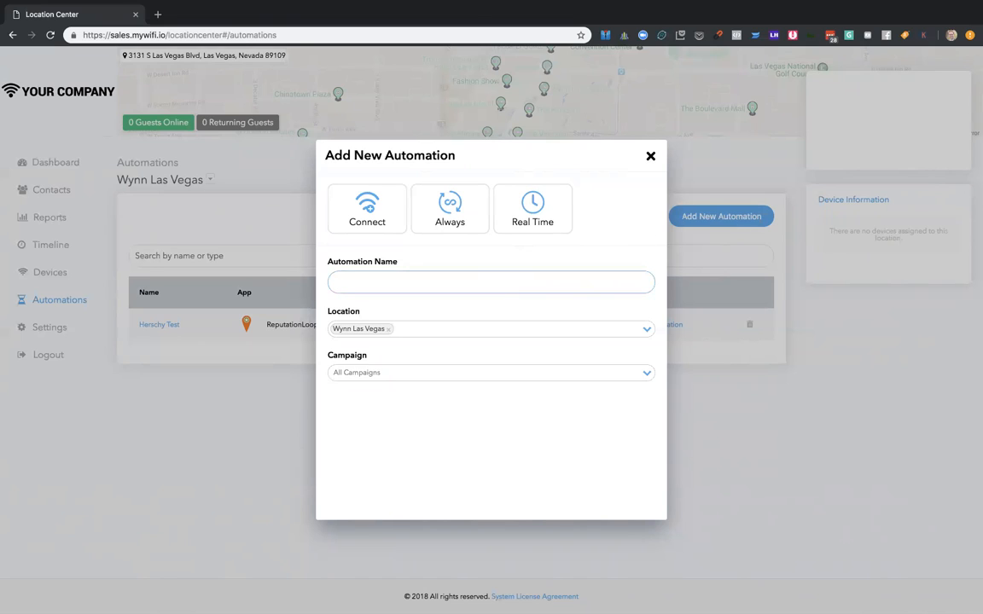
{"action": "type", "text": "test automation"}
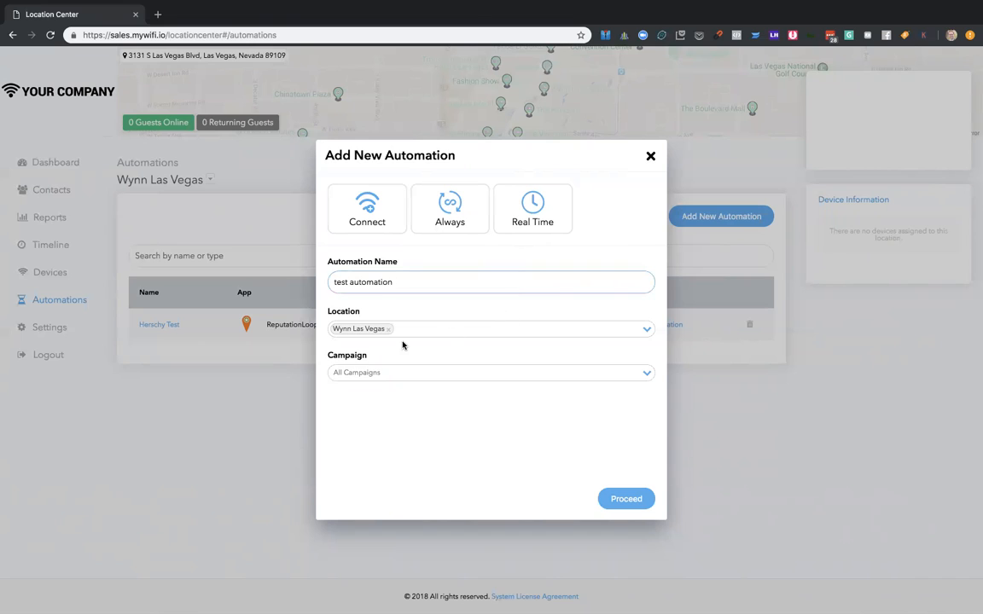
{"action": "left_click", "coordinate": [344, 202]}
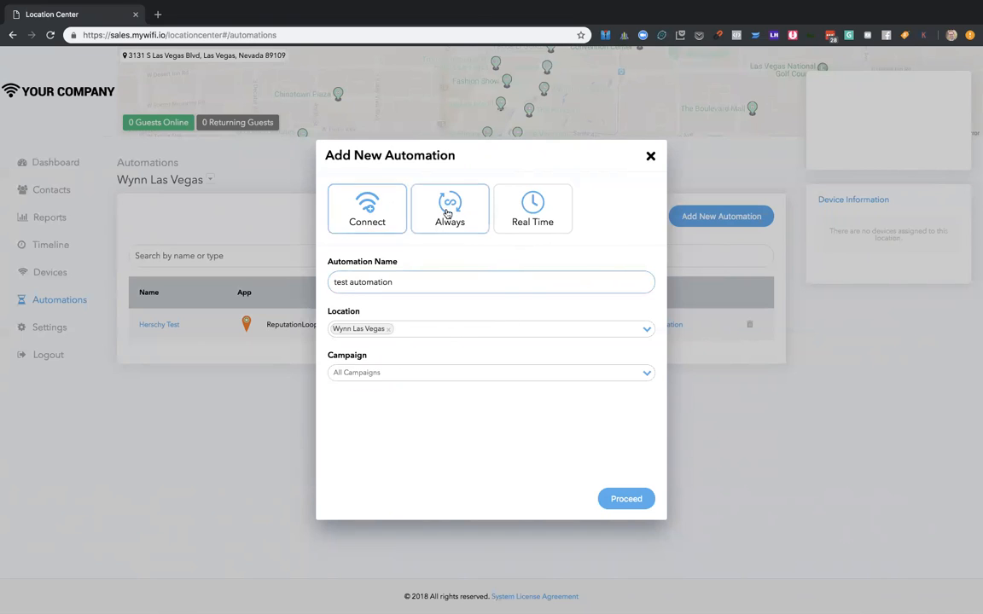
{"action": "left_click", "coordinate": [364, 198]}
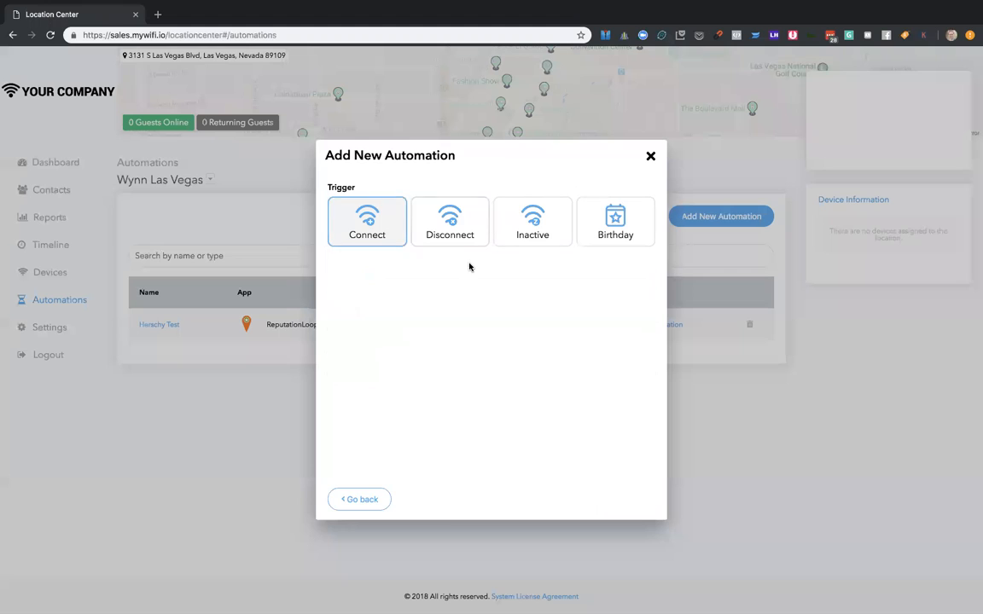
{"action": "left_click", "coordinate": [366, 230]}
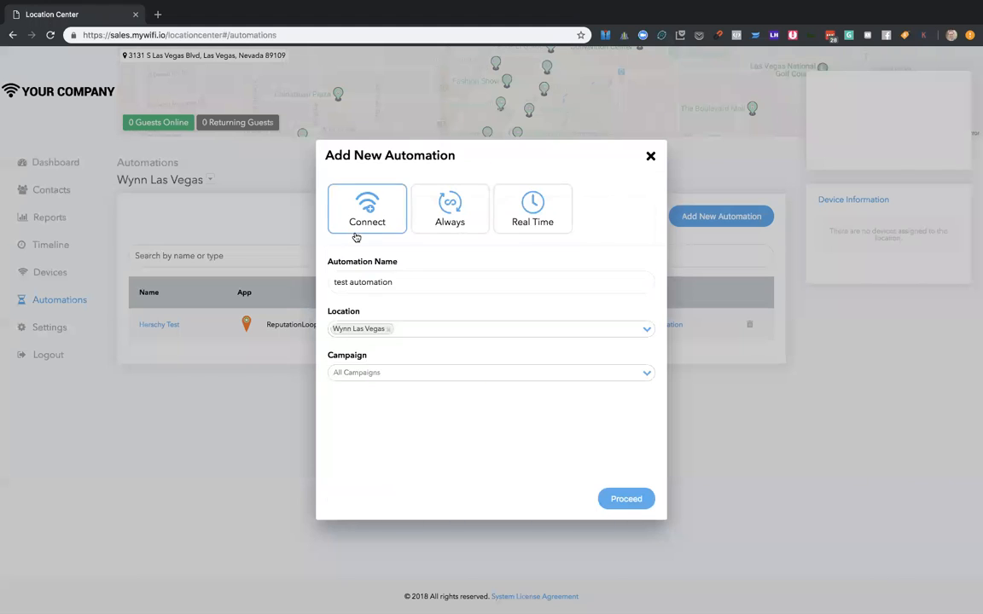
{"action": "left_click", "coordinate": [629, 503]}
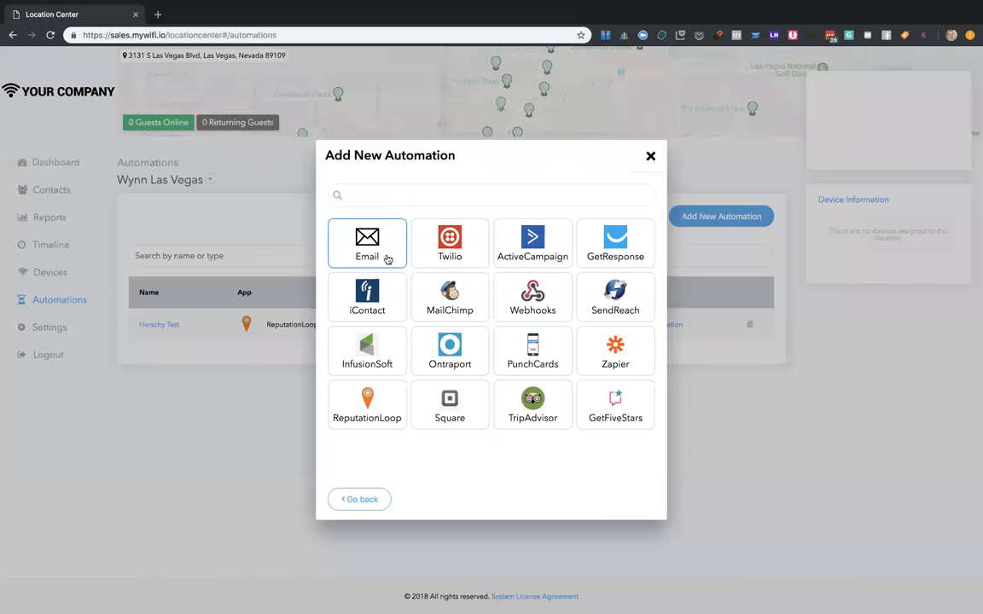
{"action": "left_click", "coordinate": [405, 245]}
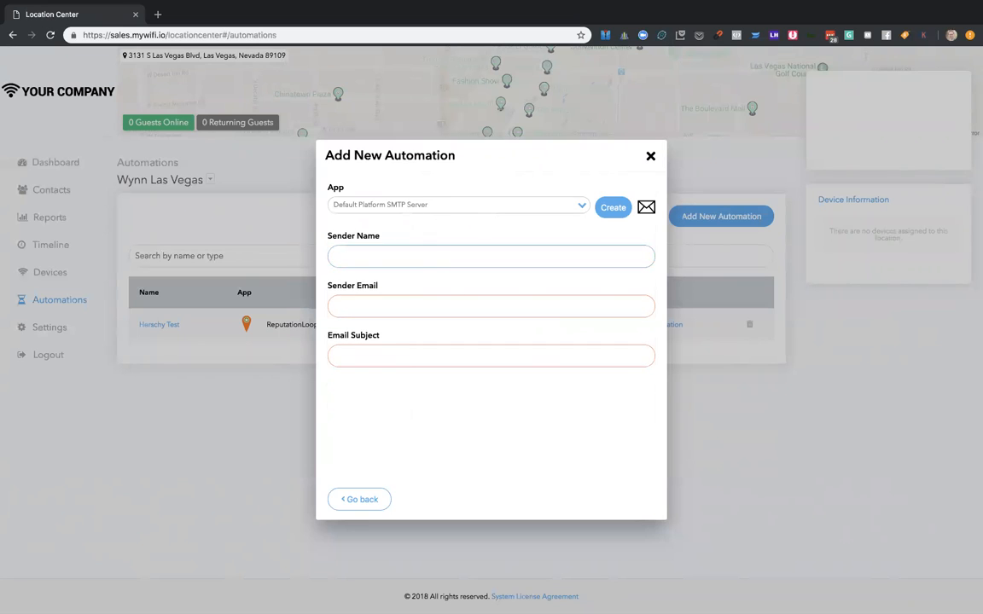
- Fill in the sender's name and email, set the subject to "this is awesome" and proceed to the email body
{"action": "key", "text": "Tab"}
{"action": "type", "text": "john@agency.com"}
{"action": "key", "text": "Tab"}
{"action": "type", "text": "ths i"}
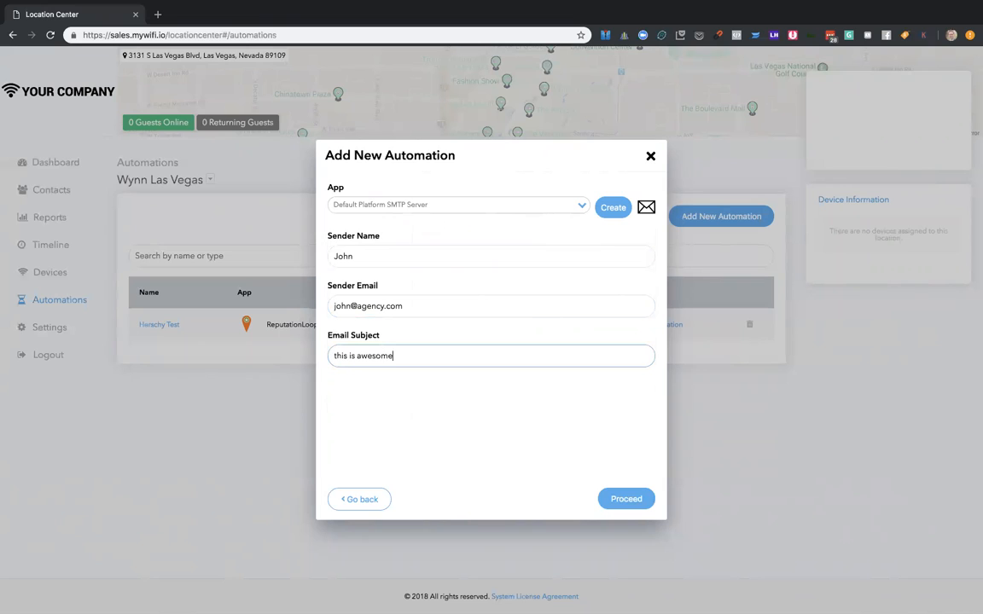
{"action": "left_click", "coordinate": [635, 498]}
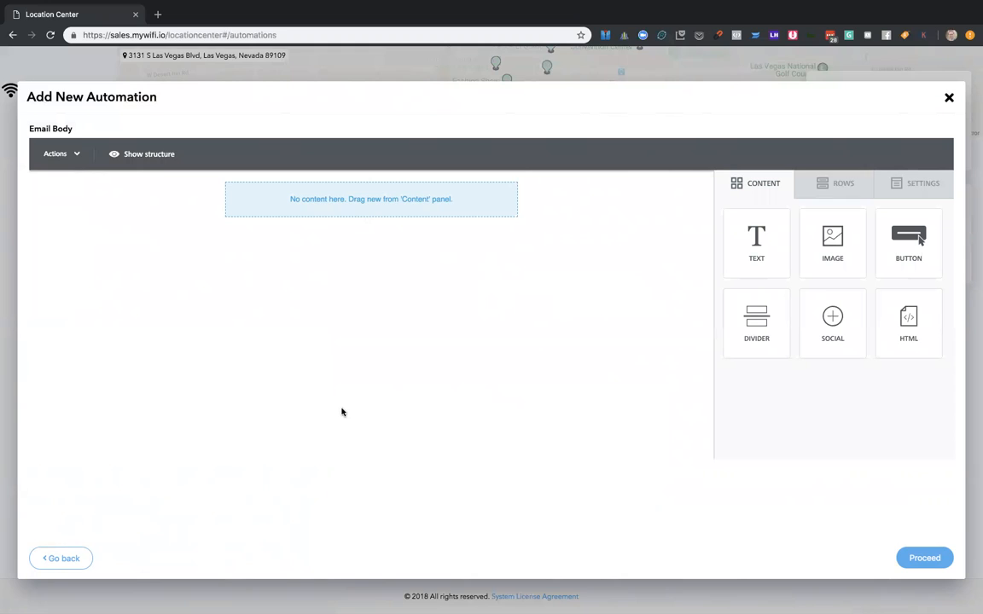
- Add an image block to the email body, open its file manager and discard the automation
{"action": "left_click_drag", "start_coordinate": [820, 232], "coordinate": [445, 212]}
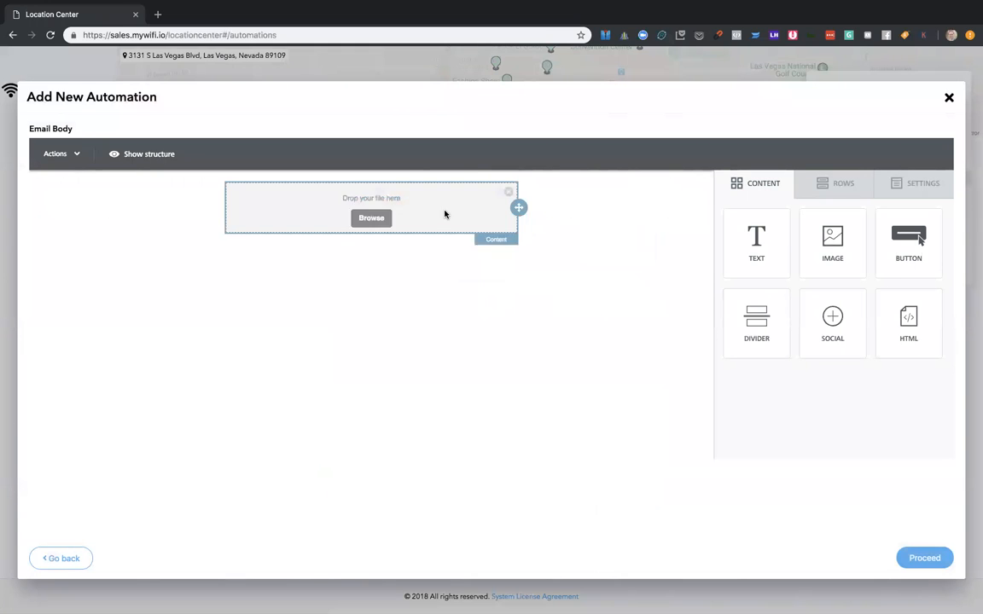
{"action": "left_click", "coordinate": [367, 247]}
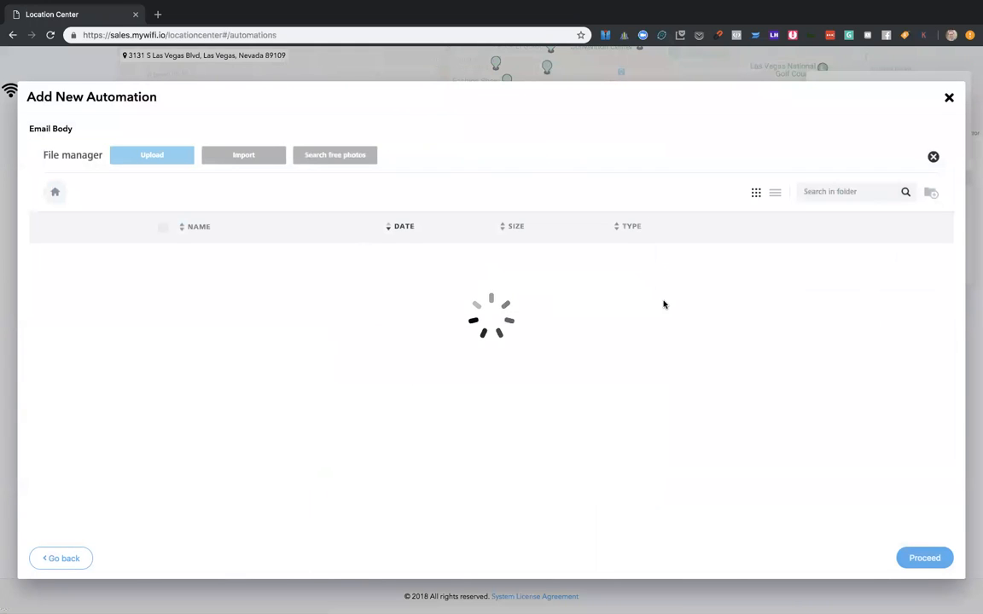
{"action": "left_click", "coordinate": [948, 97]}
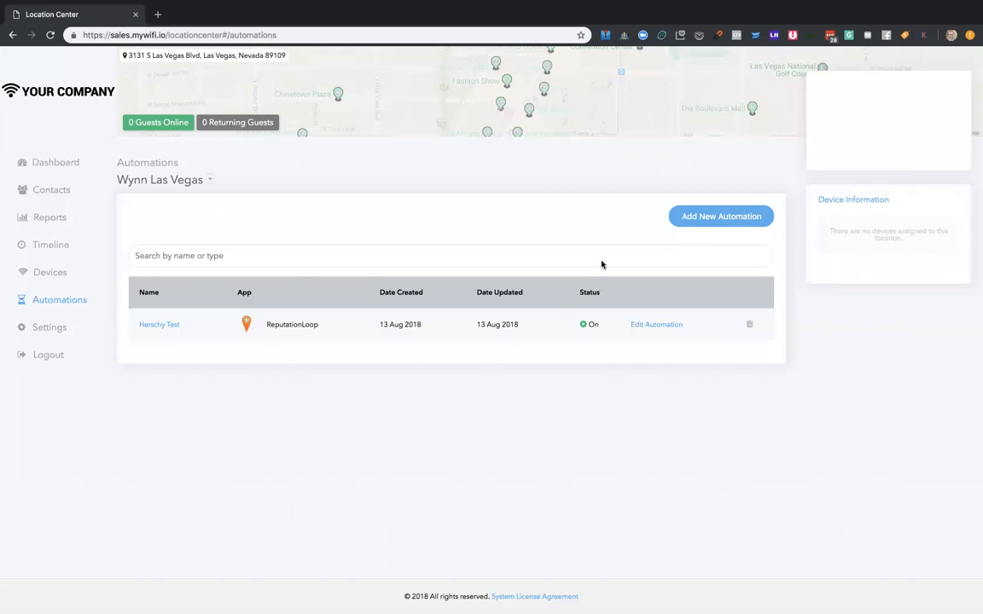
- Start another automation named "Test" with ActiveCampaign and check which apps are available for it
{"action": "left_click", "coordinate": [709, 218]}
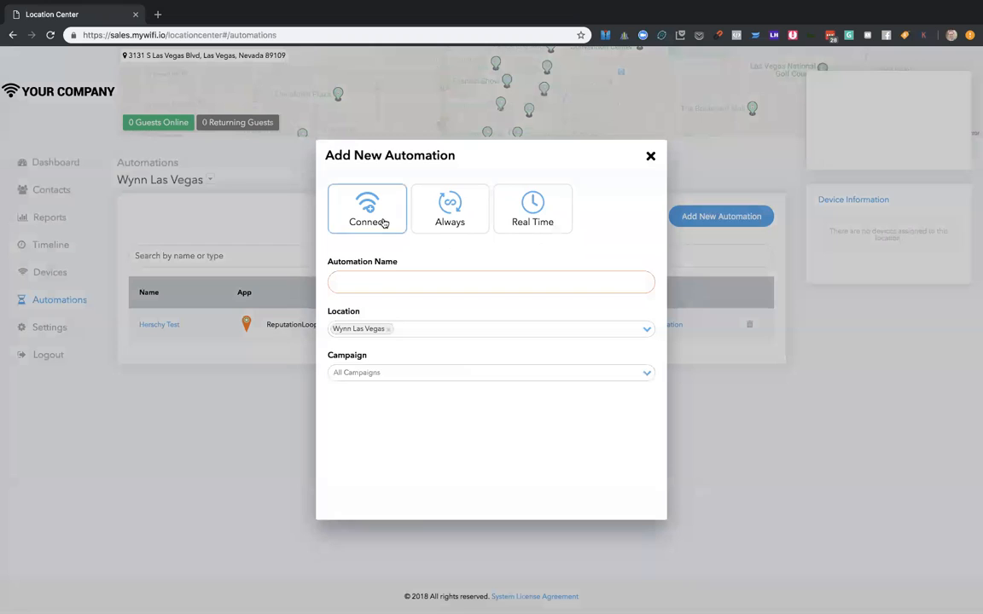
{"action": "left_click", "coordinate": [391, 283]}
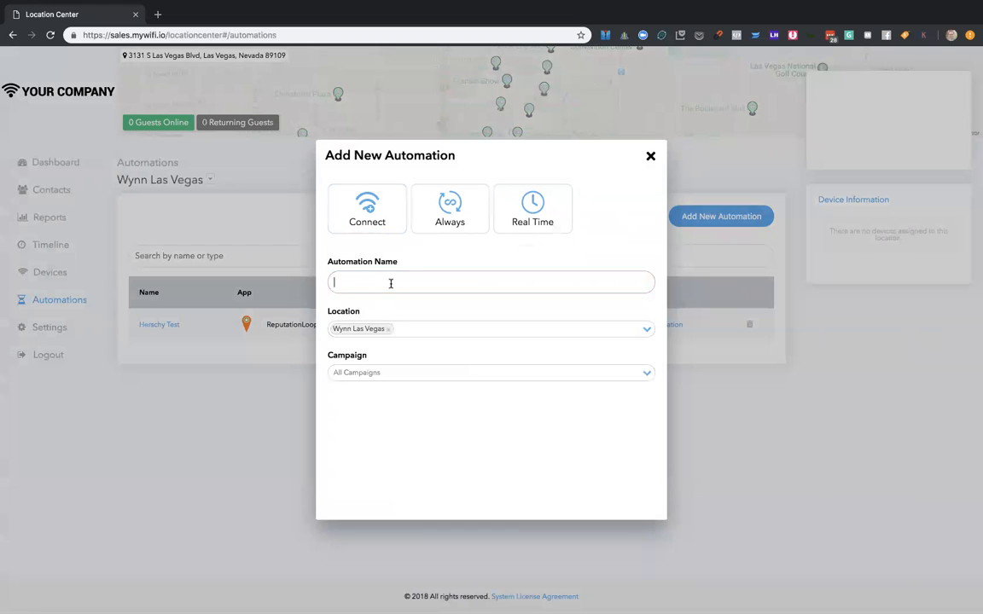
{"action": "type", "text": "Test"}
{"action": "left_click", "coordinate": [617, 496]}
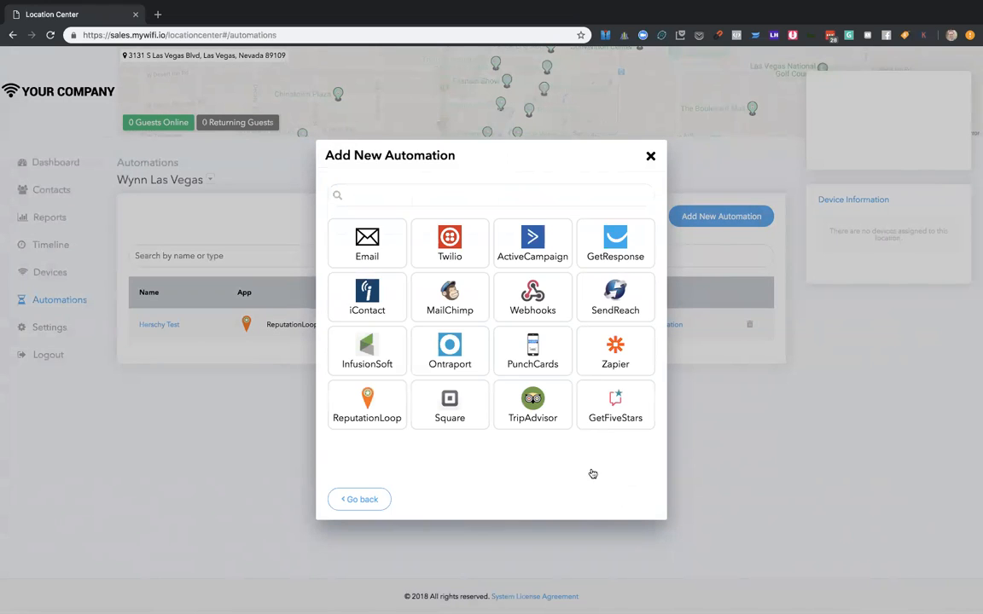
{"action": "left_click", "coordinate": [530, 254]}
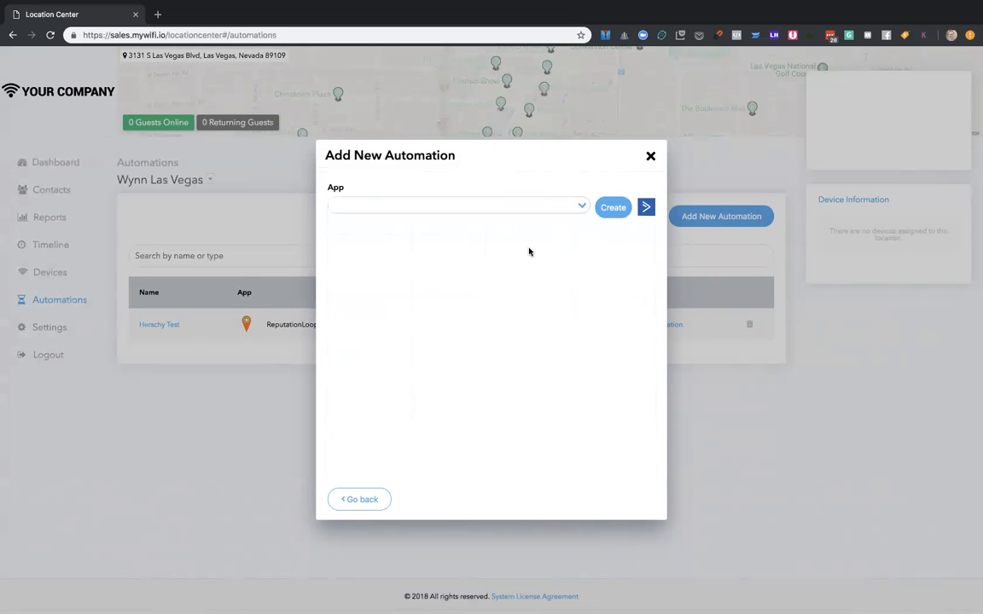
{"action": "left_click", "coordinate": [419, 203]}
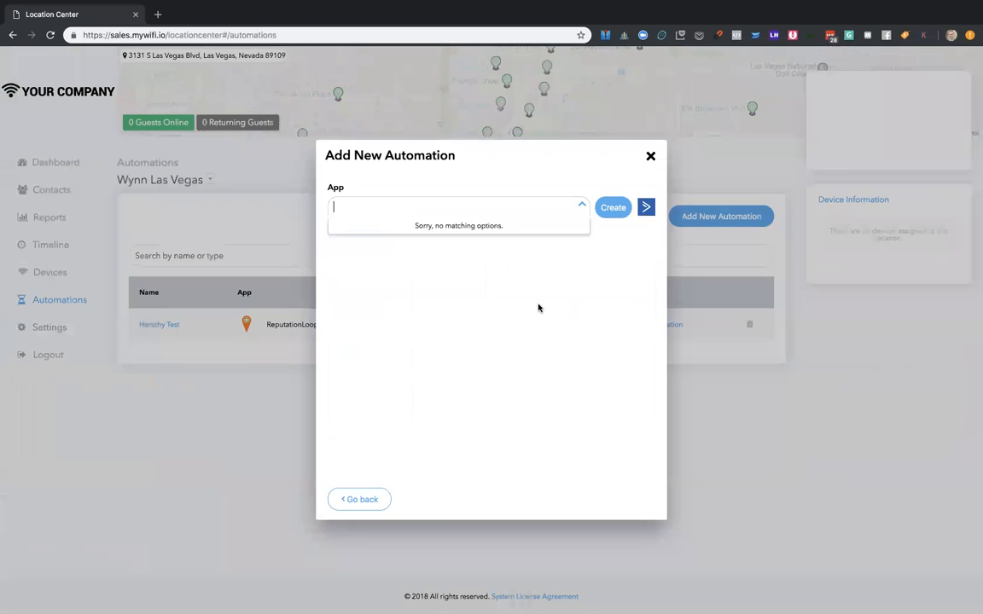
{"action": "left_click", "coordinate": [724, 203]}
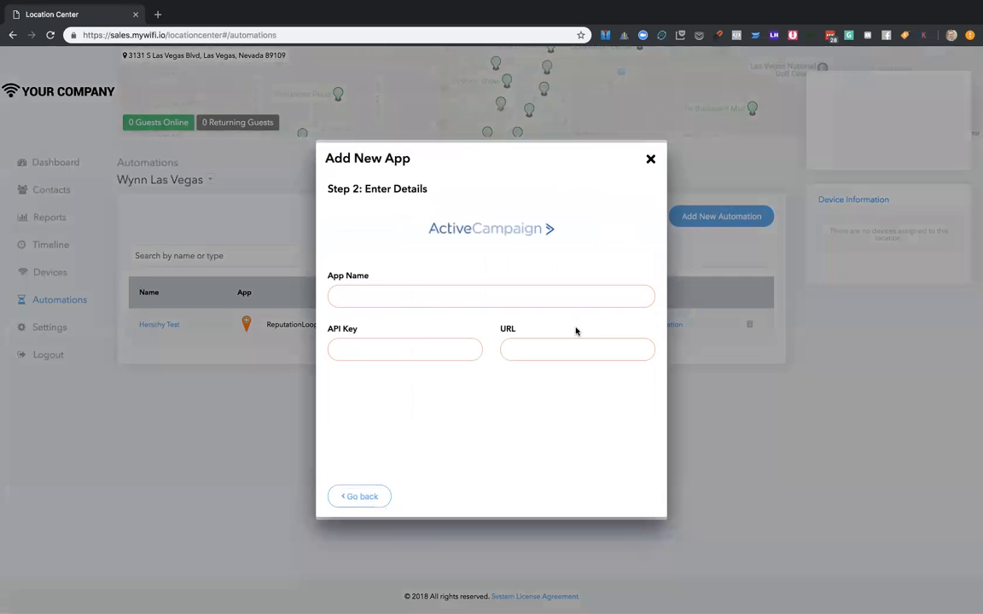
{"action": "left_click", "coordinate": [552, 300]}
{"action": "type", "text": "ac app"}
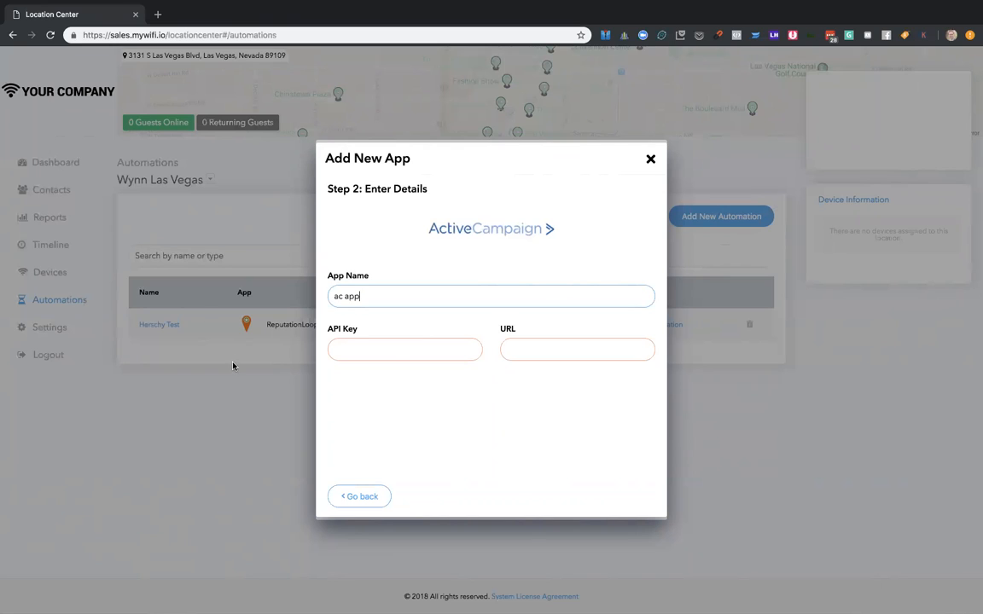
{"action": "left_click", "coordinate": [396, 355]}
{"action": "type", "text": "214124124124142"}
{"action": "left_click", "coordinate": [559, 355]}
{"action": "type", "text": "124124"}
{"action": "key", "text": "ctrl+a"}
{"action": "type", "text": "https://weqeqweqweqweq"}
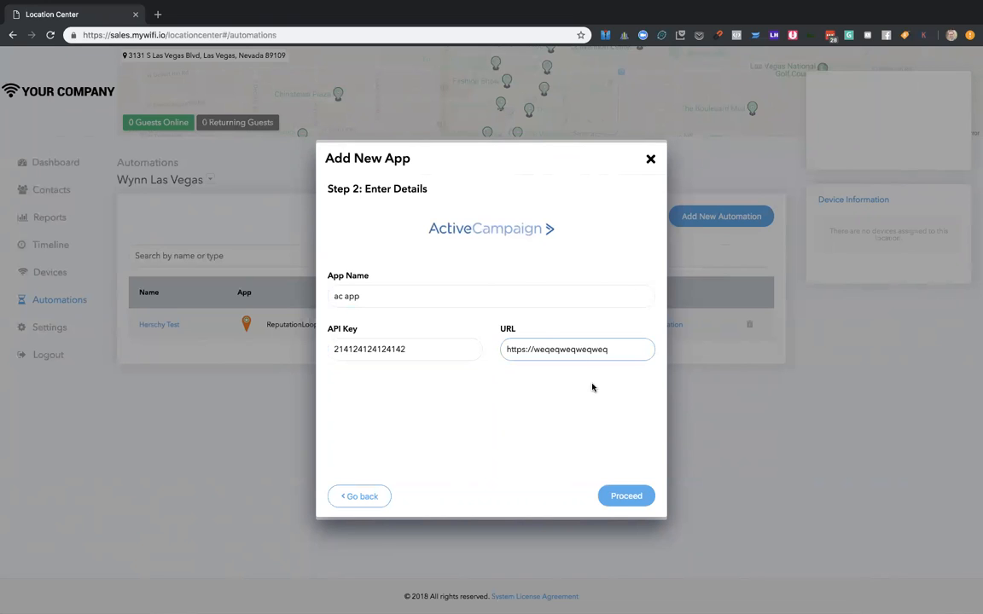
{"action": "left_click", "coordinate": [614, 493]}
- Select "ac app" for the new automation and close the automation dialog without saving
{"action": "left_click", "coordinate": [441, 202]}
{"action": "left_click", "coordinate": [401, 227]}
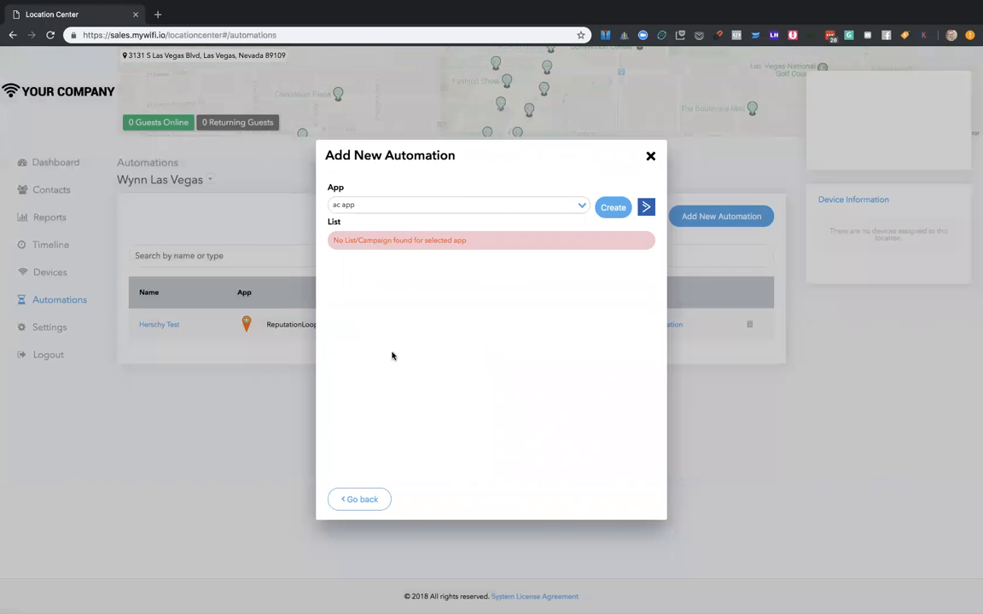
{"action": "left_click", "coordinate": [653, 157]}
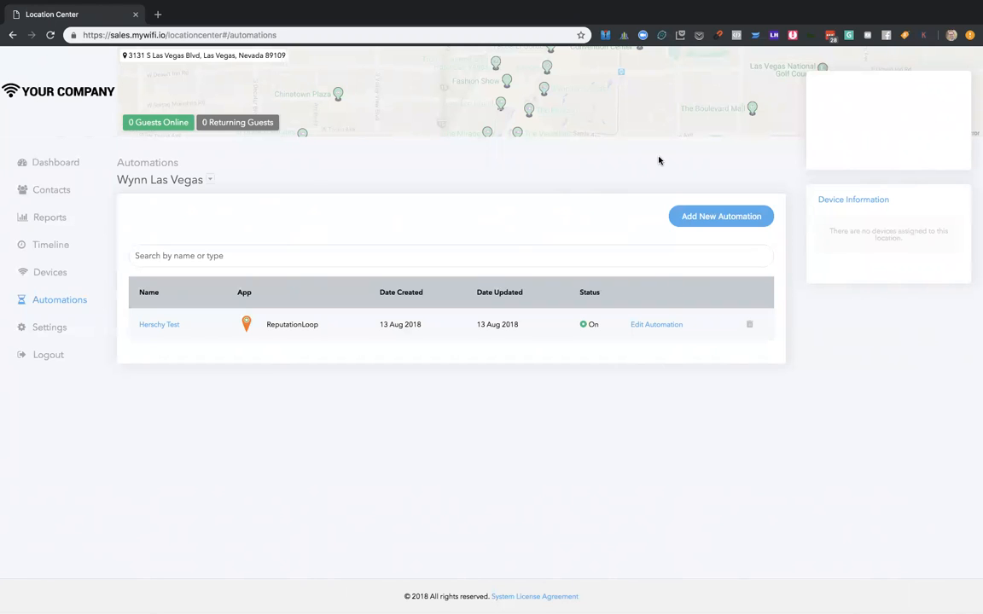
{"action": "left_click", "coordinate": [748, 216]}
{"action": "left_click", "coordinate": [650, 156]}
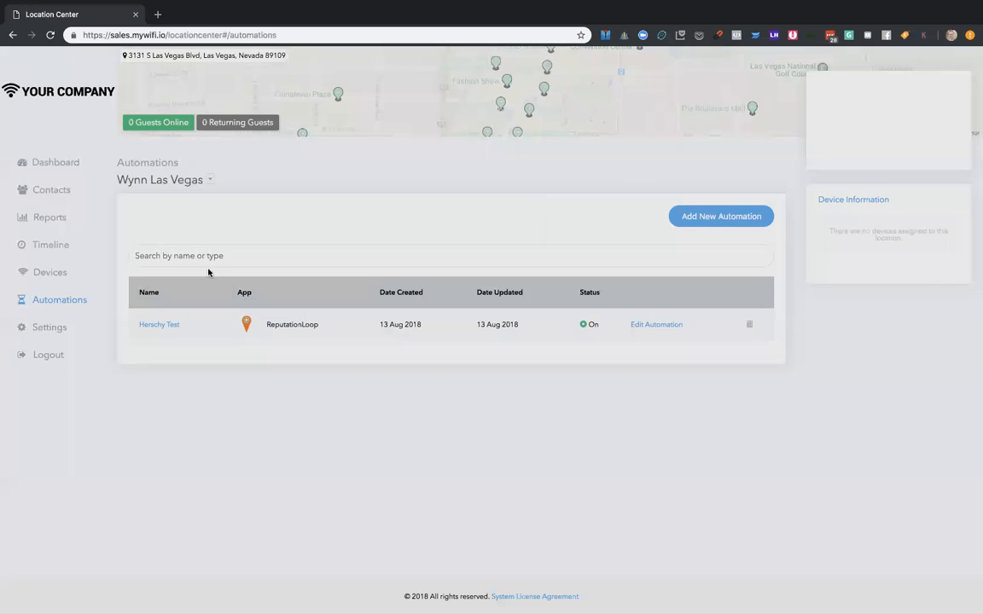
- Review the Wynn Las Vegas location's WiFi settings: campaign assignment, location details and session limits
{"action": "left_click", "coordinate": [54, 323]}
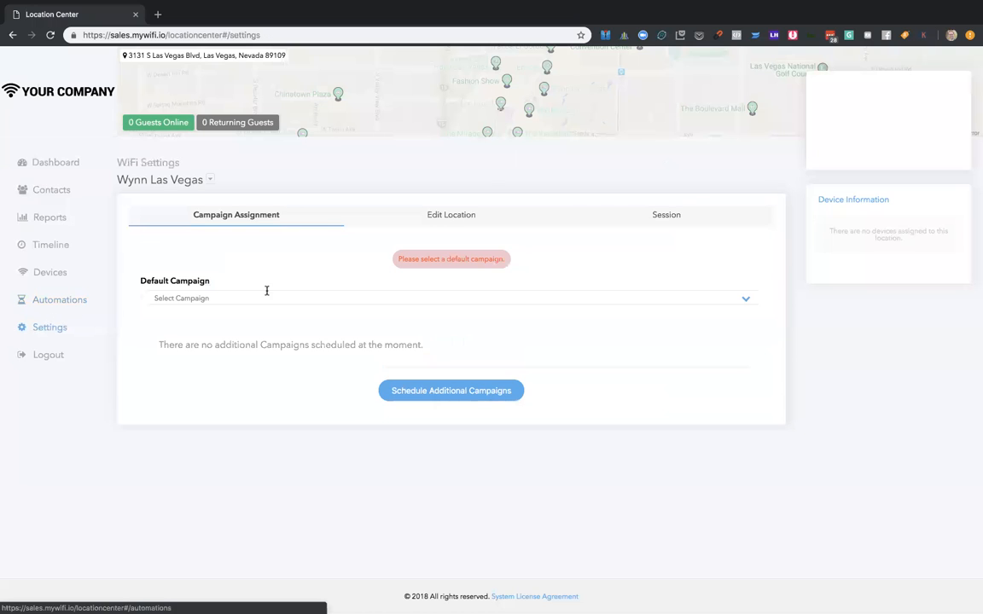
{"action": "left_click", "coordinate": [459, 216]}
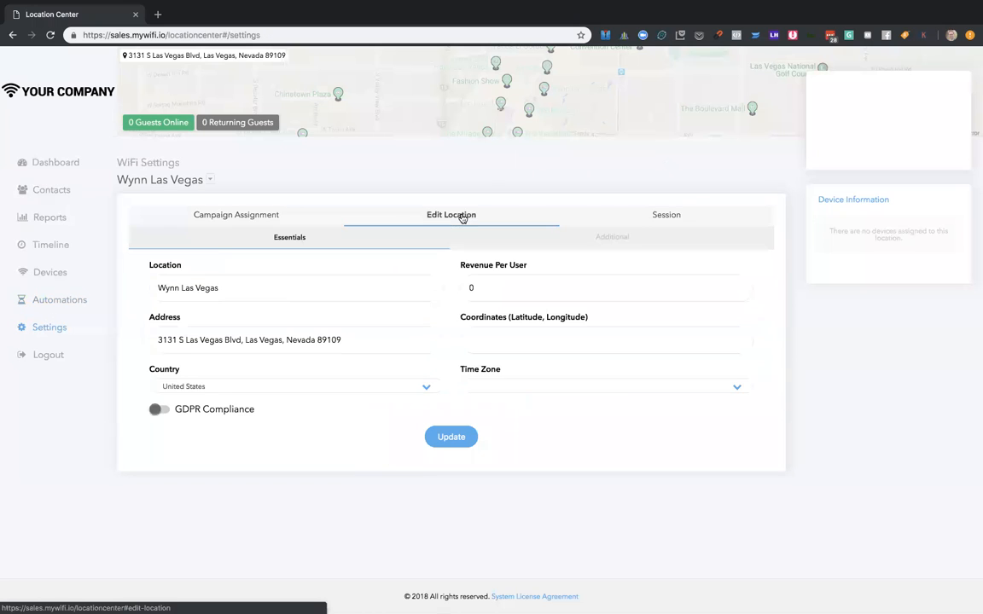
{"action": "left_click", "coordinate": [710, 218]}
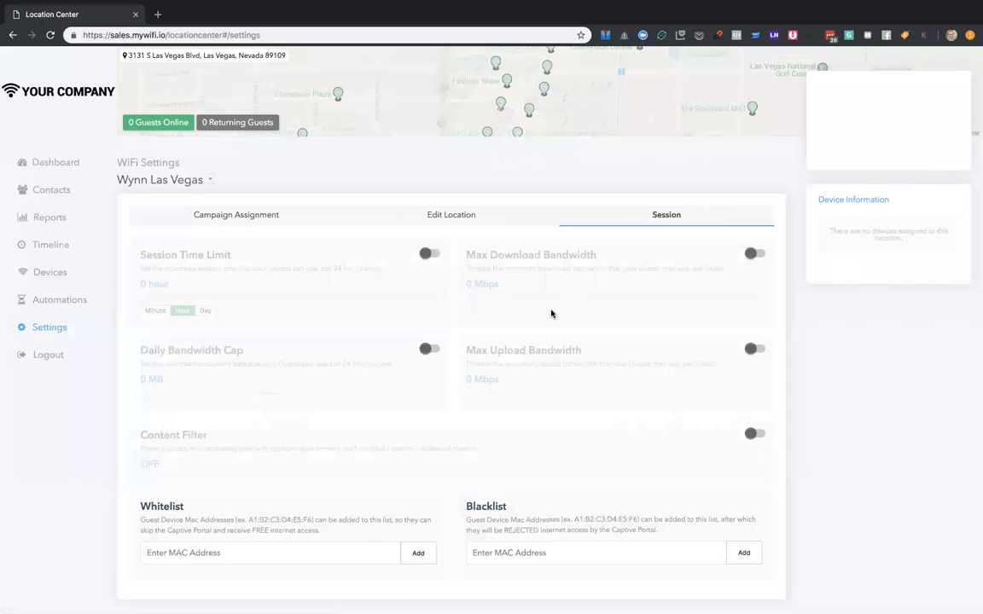
{"action": "scroll", "coordinate": [551, 312], "scroll_direction": "down", "scroll_amount": 1}
{"action": "scroll", "coordinate": [551, 312], "scroll_direction": "up", "scroll_amount": 1}
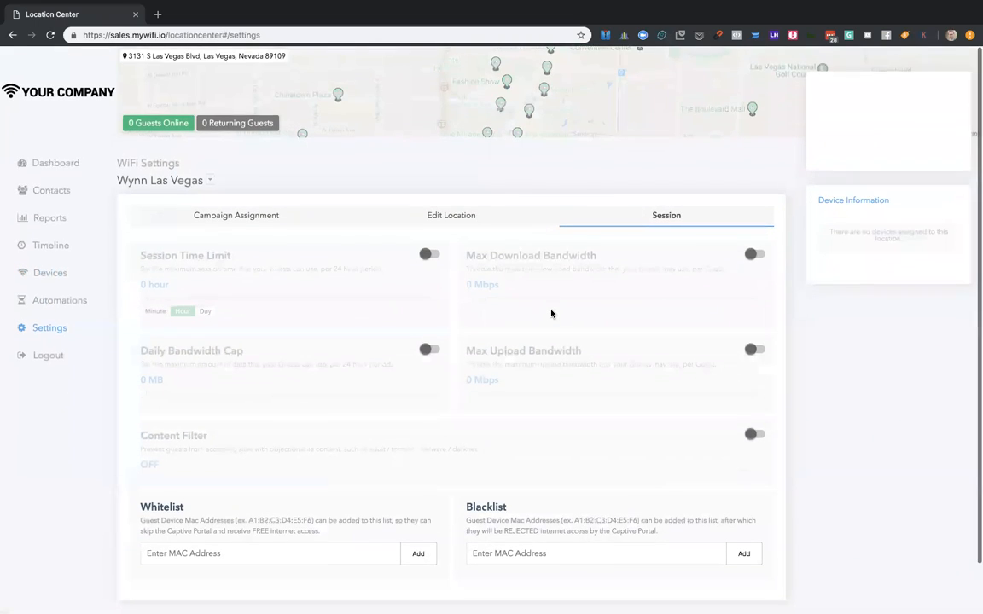
- Log out of the client user's account and log in to the reseller account with its saved e-mail and password
{"action": "left_click", "coordinate": [48, 356]}
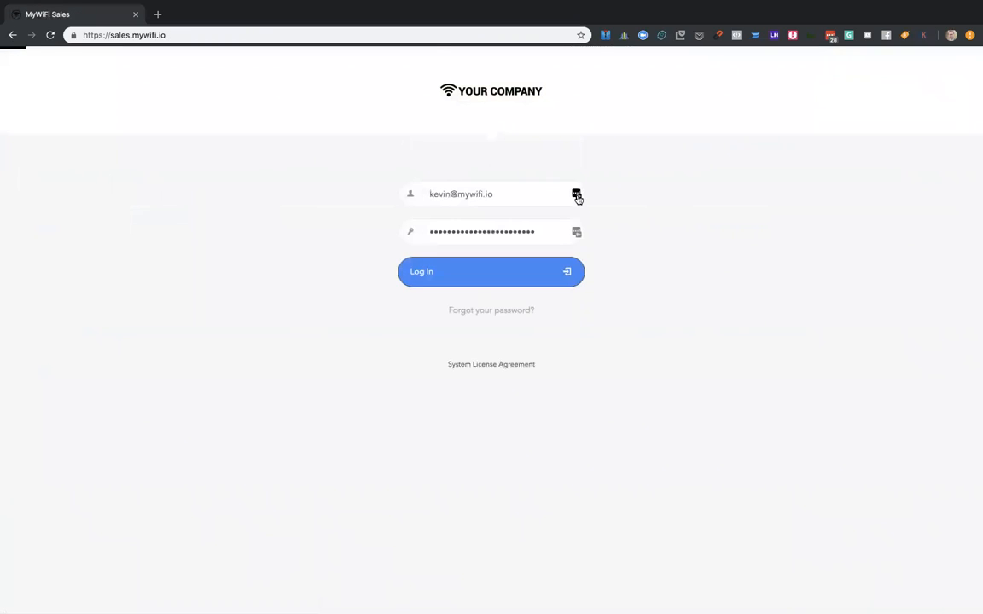
{"action": "left_click", "coordinate": [577, 195]}
{"action": "scroll", "coordinate": [502, 306], "scroll_direction": "down", "scroll_amount": 3}
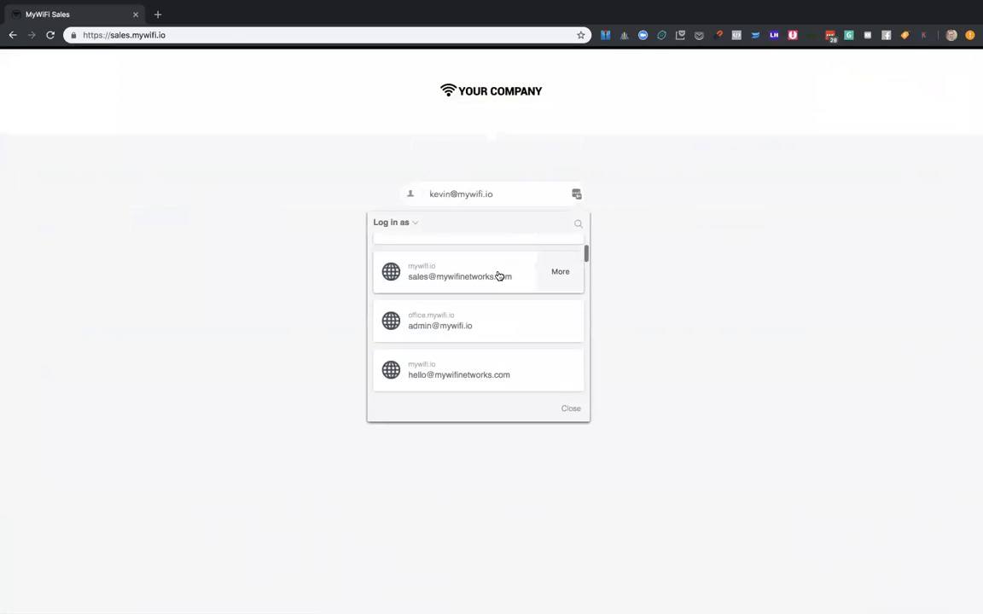
{"action": "left_click", "coordinate": [499, 276]}
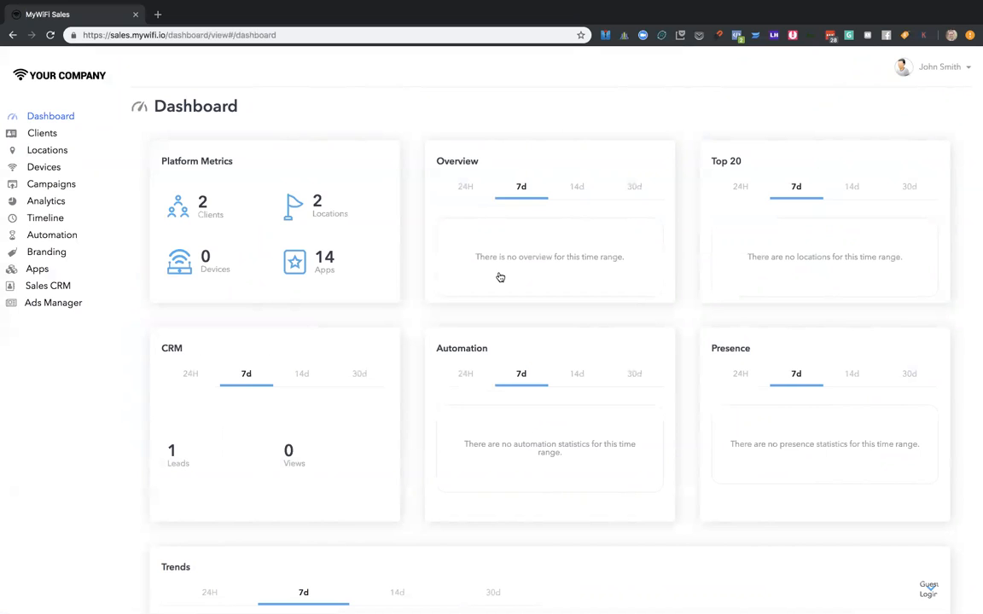
- Open the client list and examine the apps assigned to Test Client
{"action": "left_click", "coordinate": [59, 138]}
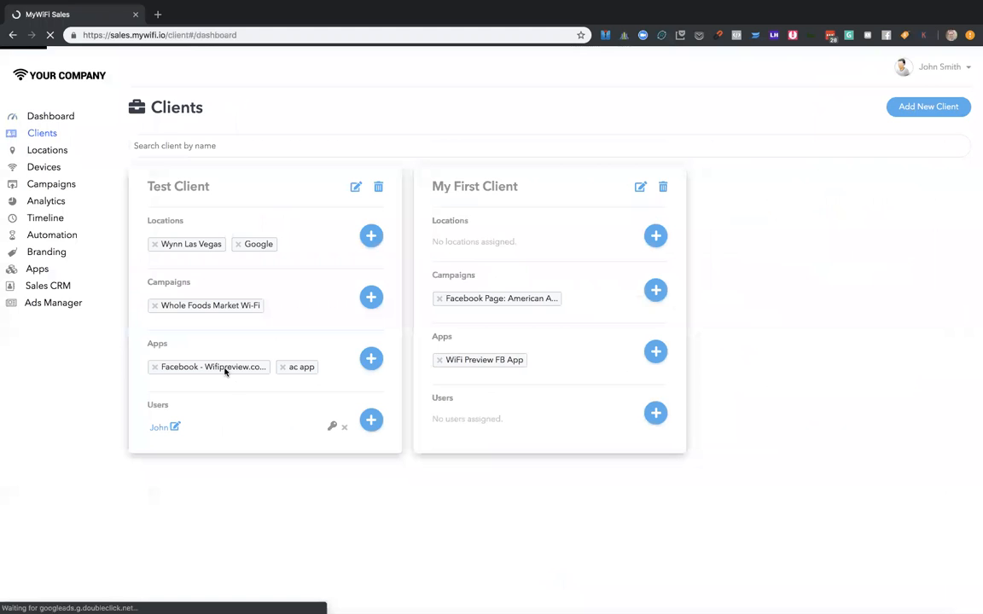
{"action": "scroll", "coordinate": [235, 391], "scroll_direction": "up", "scroll_amount": 5}
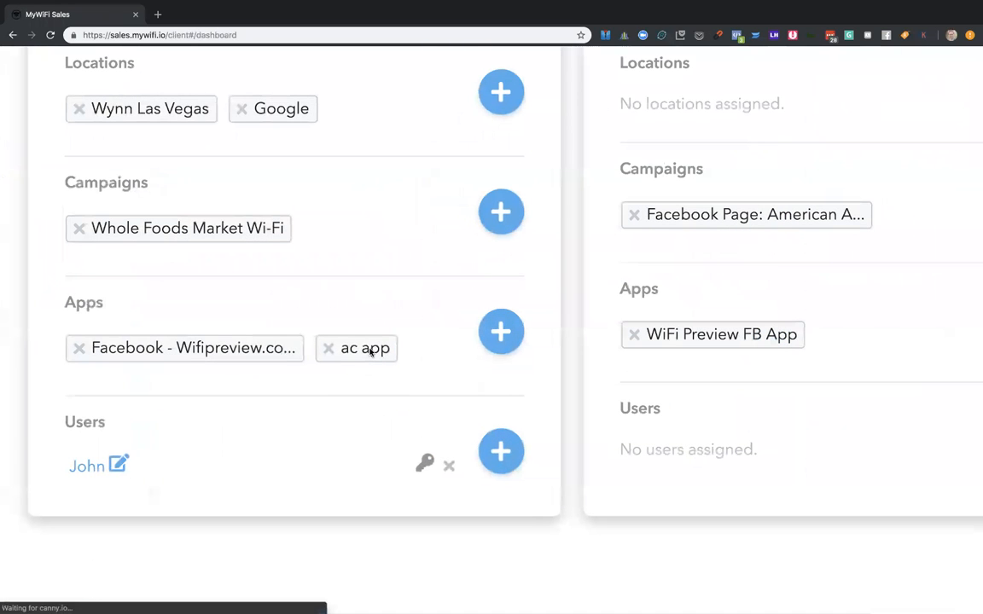
{"action": "scroll", "coordinate": [356, 358], "scroll_direction": "up", "scroll_amount": 3}
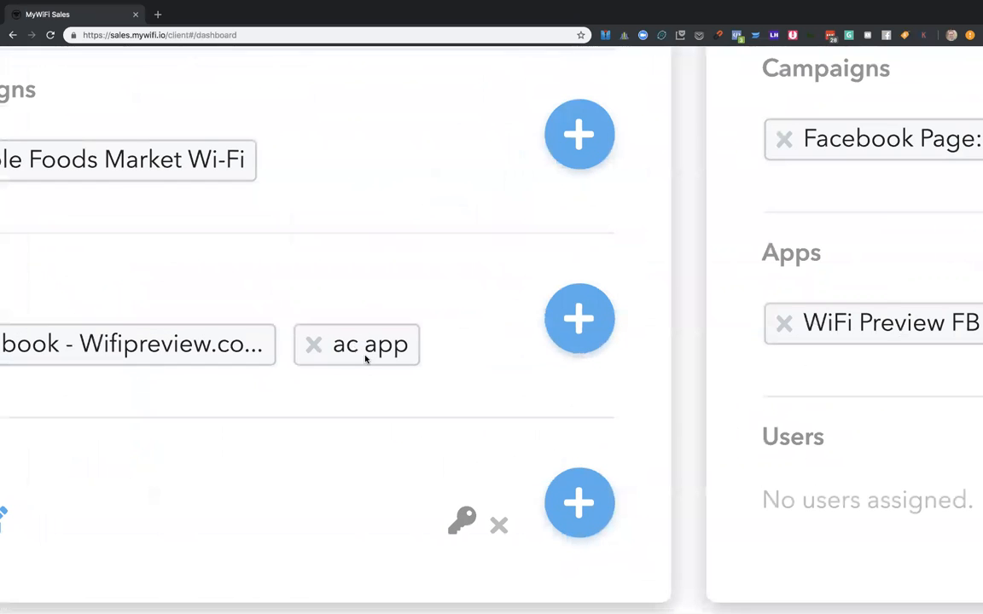
{"action": "scroll", "coordinate": [361, 350], "scroll_direction": "down", "scroll_amount": 5}
- Inspect the configuration of the ActiveCampaign app "ac app", close it unchanged and postpone the recommendation survey
{"action": "left_click", "coordinate": [41, 276]}
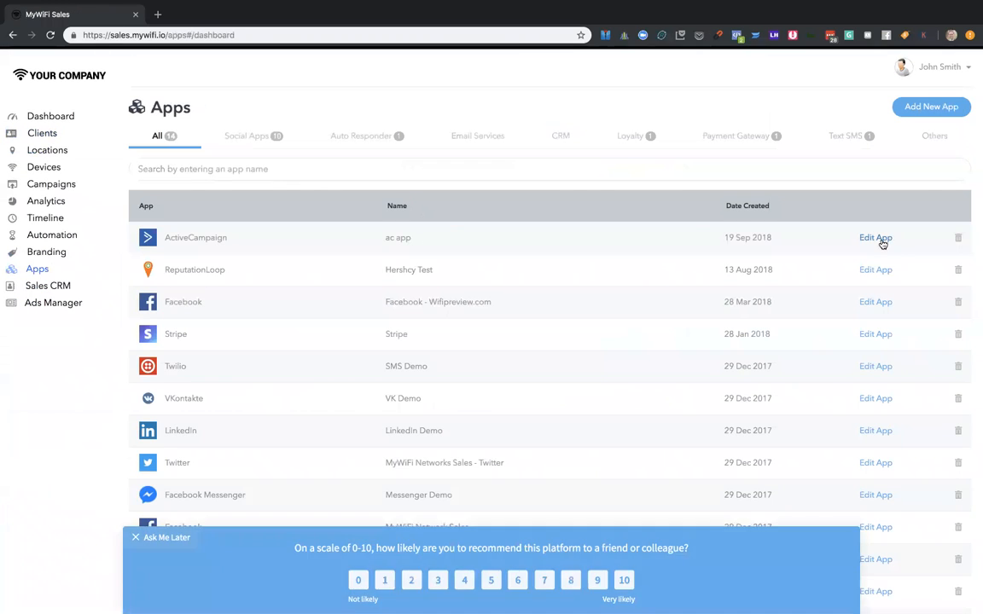
{"action": "left_click", "coordinate": [882, 241]}
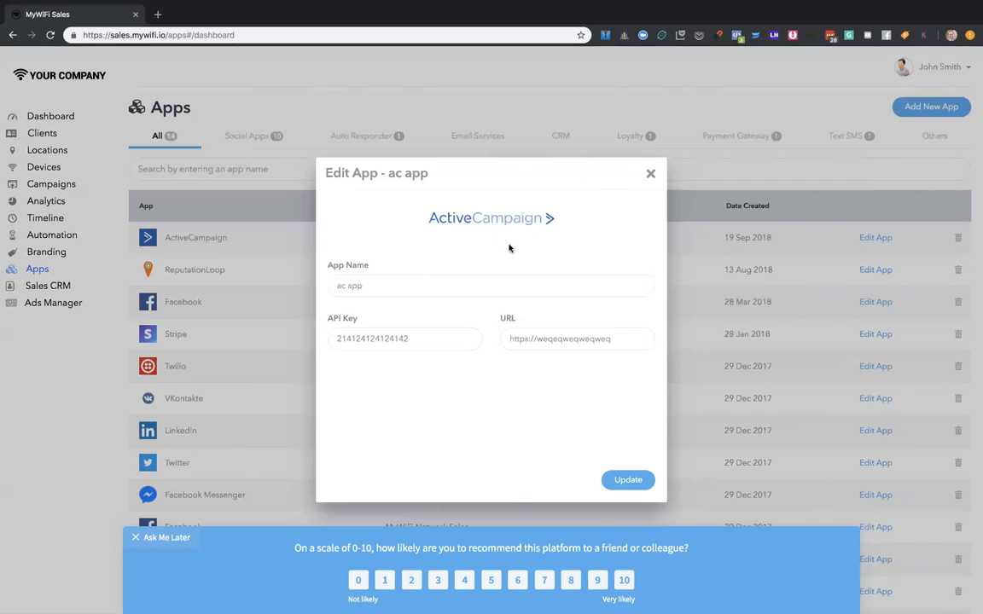
{"action": "left_click", "coordinate": [650, 173]}
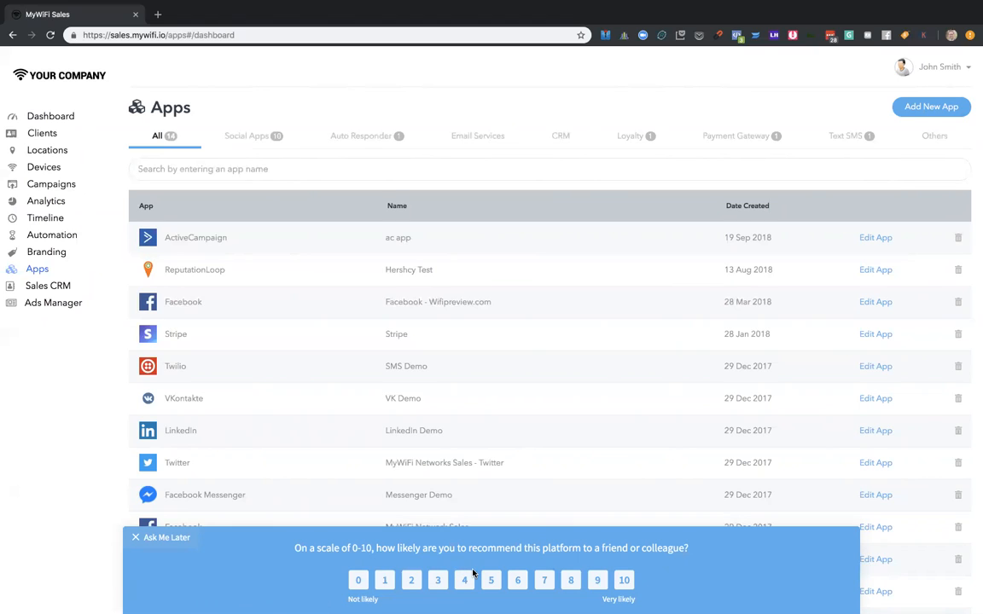
{"action": "left_click", "coordinate": [150, 537]}
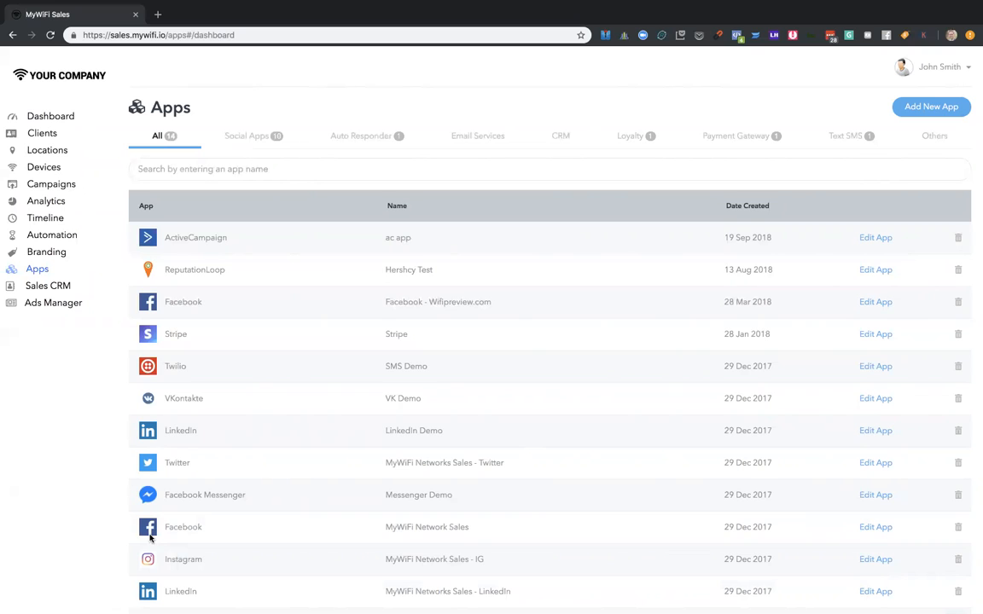
- Look through the reseller account's Clients, Locations, Devices, Campaigns and Analytics pages
{"action": "left_click", "coordinate": [47, 136]}
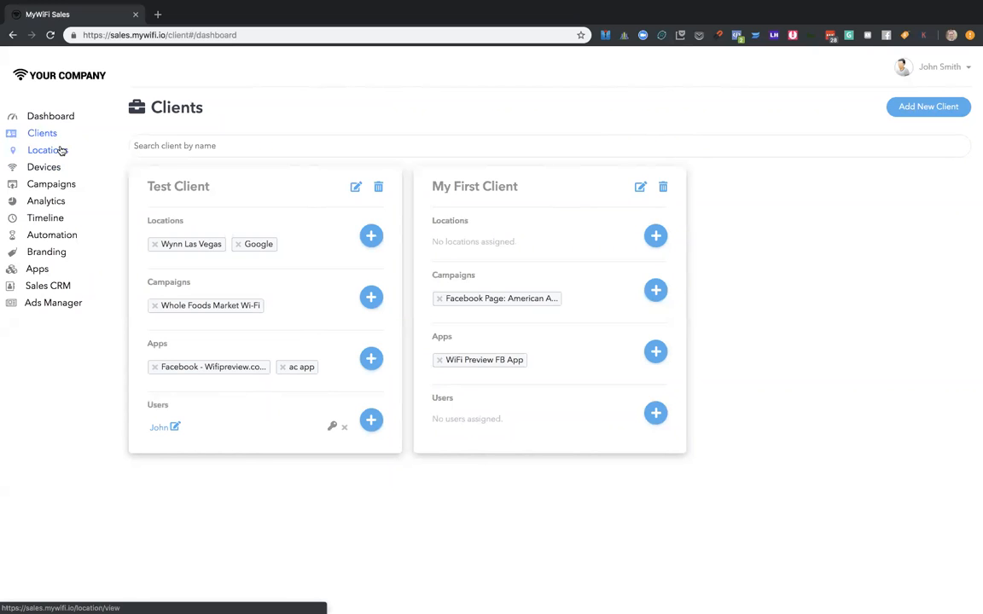
{"action": "left_click", "coordinate": [47, 150]}
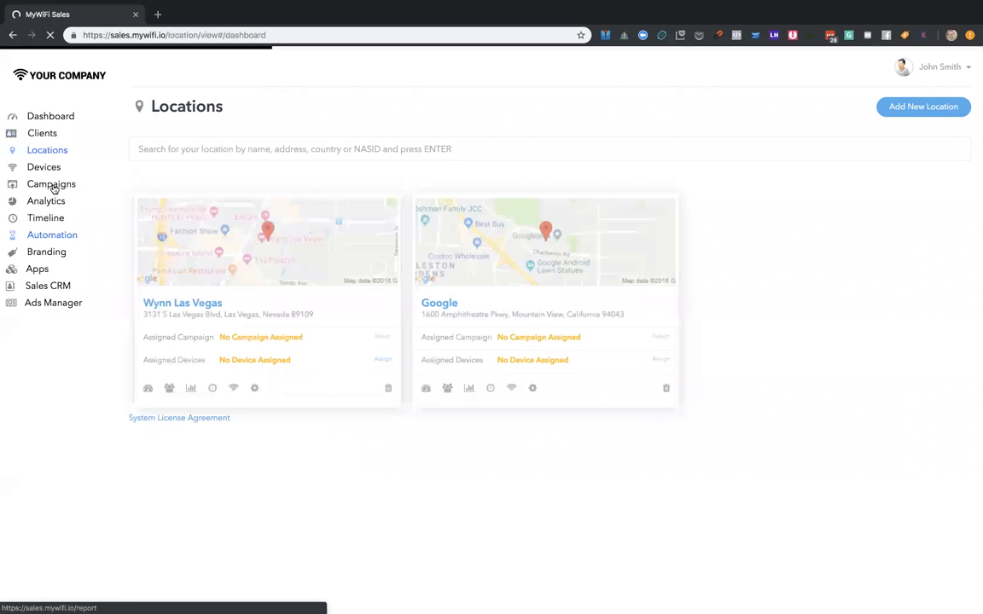
{"action": "left_click", "coordinate": [50, 172]}
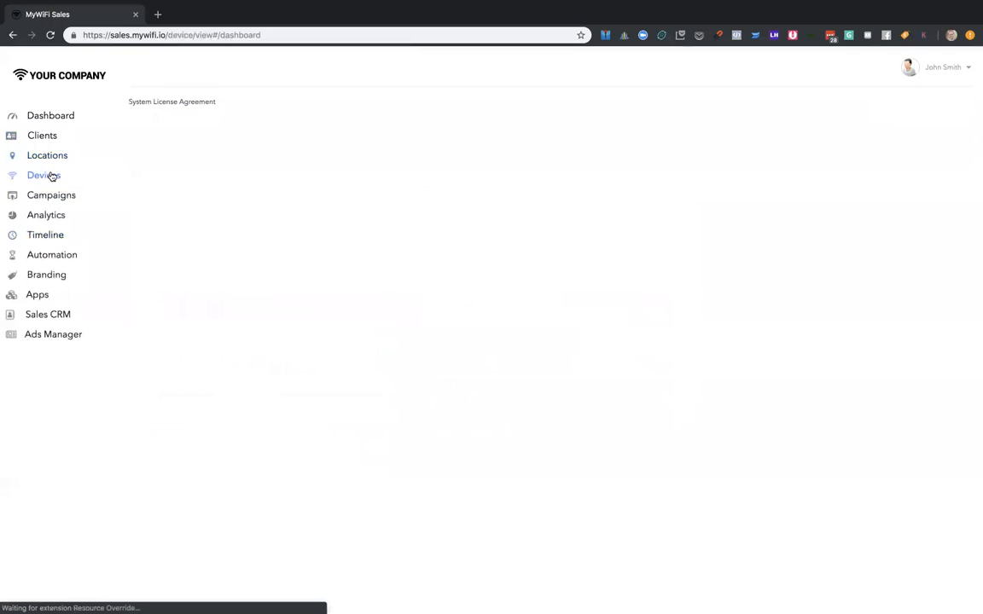
{"action": "left_click", "coordinate": [52, 184]}
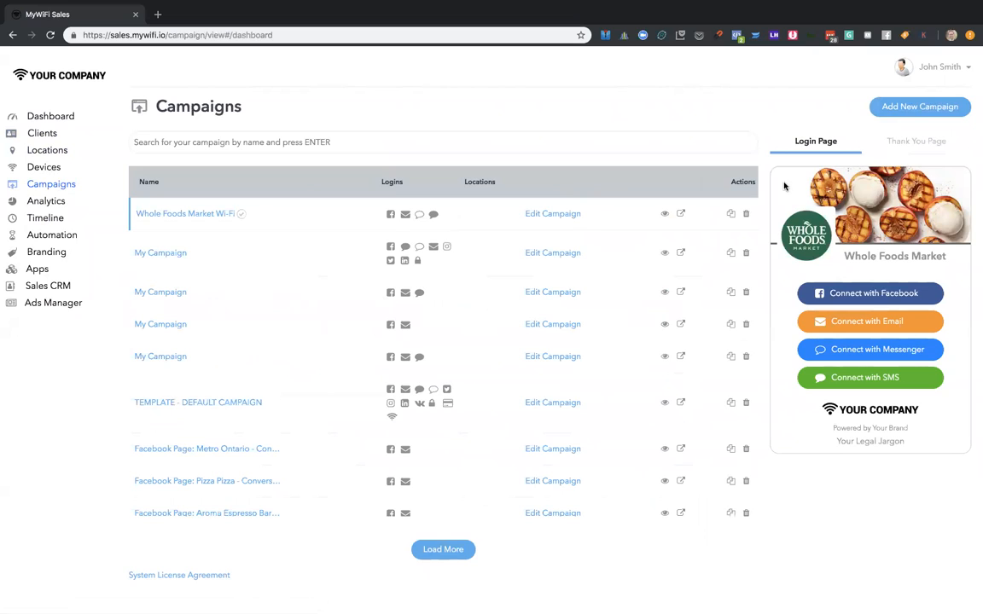
{"action": "left_click", "coordinate": [62, 203]}
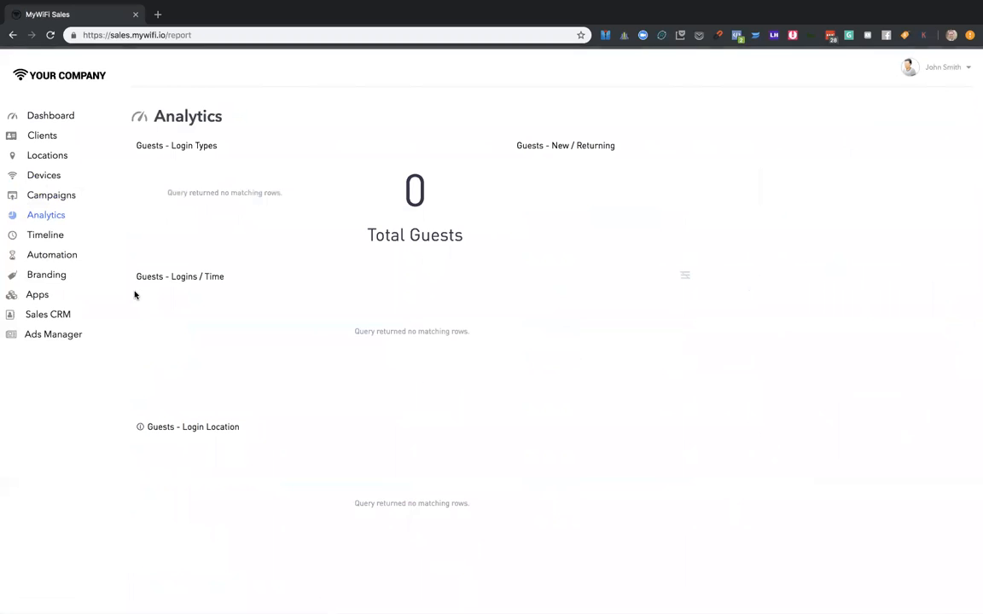
- Switch to Finder, close the meeting recording folder's window and open the Screenshots folder
{"action": "key", "text": "super+Tab"}
{"action": "key", "text": "super+Tab"}
{"action": "key", "text": "super+Tab"}
{"action": "key", "text": "super+Tab"}
{"action": "key", "text": "super+Tab"}
{"action": "key", "text": "super+Tab"}
{"action": "key", "text": "super+Tab"}
{"action": "key", "text": "super+Tab"}
{"action": "key", "text": "super+Tab"}
{"action": "key", "text": "super+Tab"}
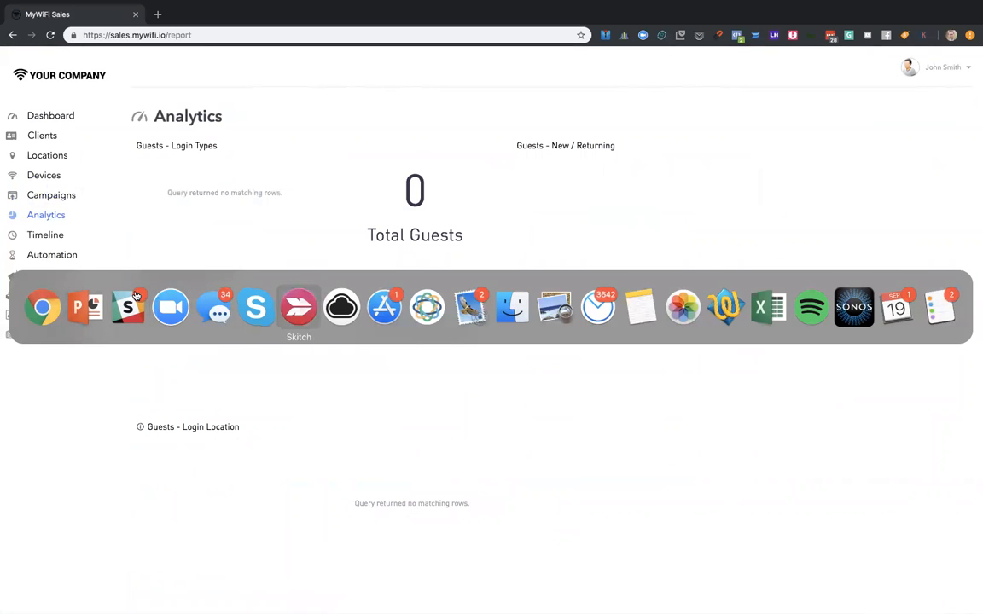
{"action": "key", "text": "super+Tab"}
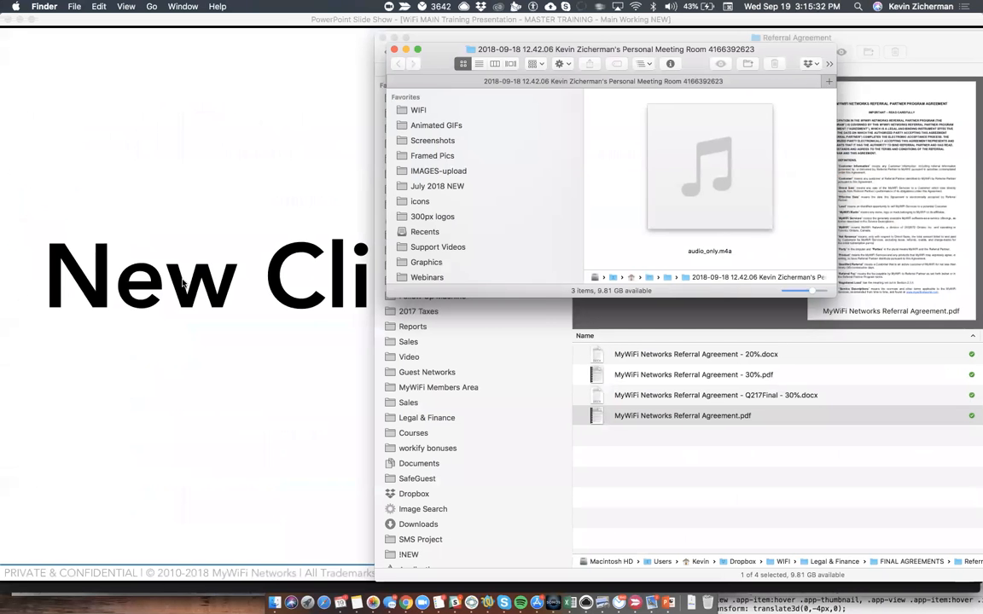
{"action": "left_click", "coordinate": [394, 49]}
{"action": "left_click_drag", "start_coordinate": [488, 47], "coordinate": [223, 44]}
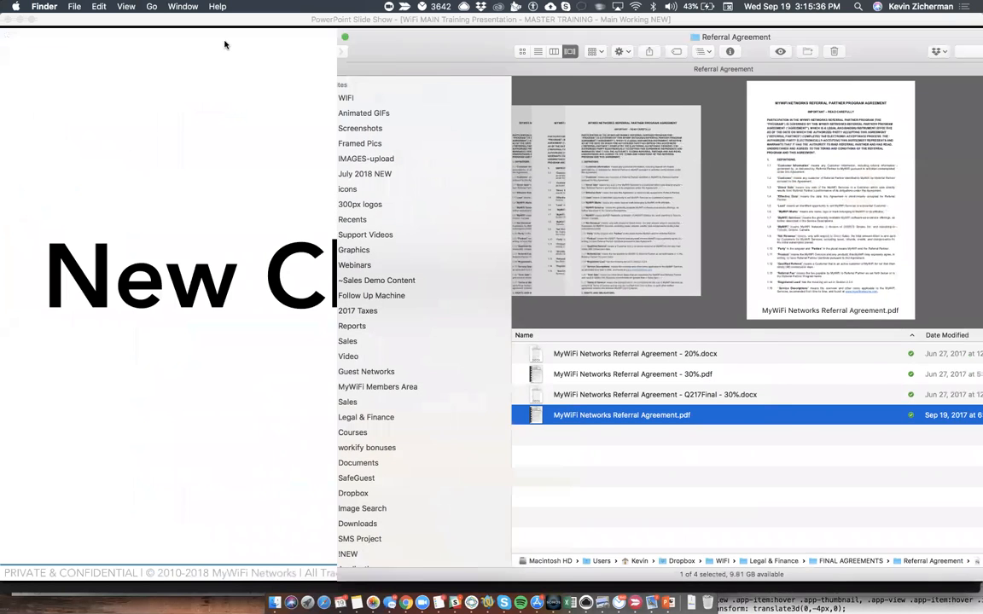
{"action": "left_click", "coordinate": [158, 126]}
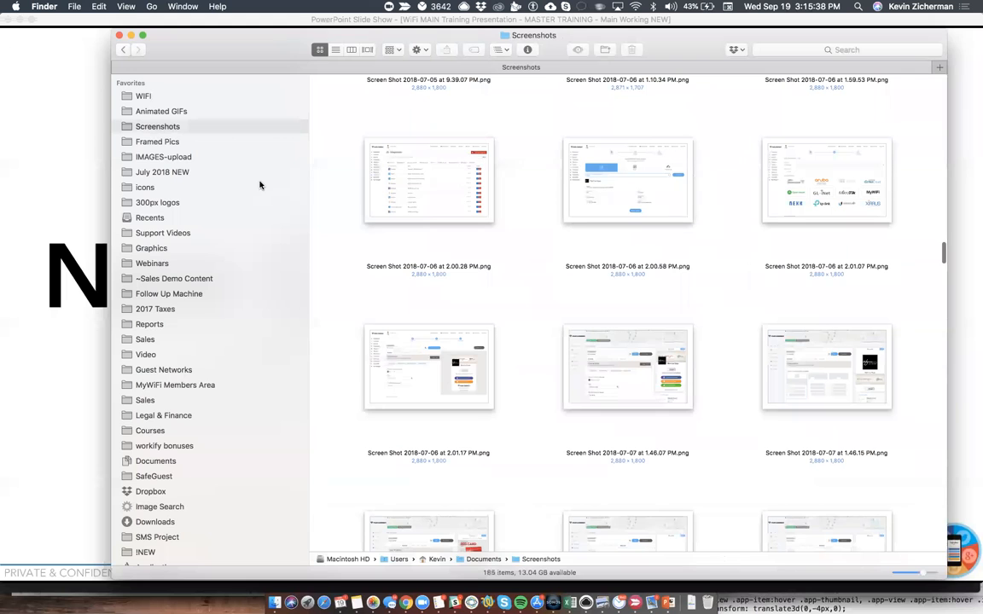
{"action": "left_click_drag", "start_coordinate": [303, 37], "coordinate": [226, 25]}
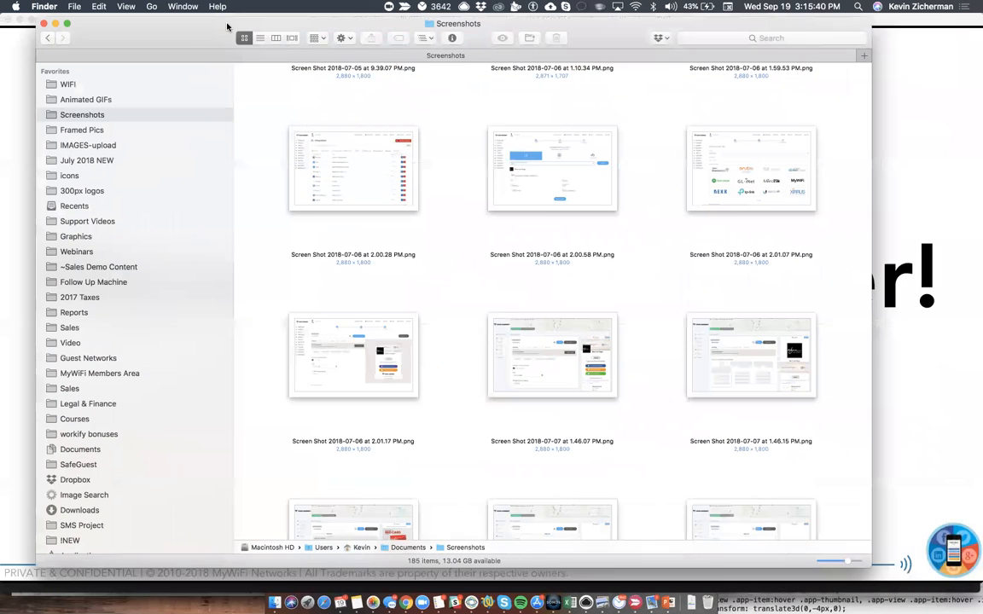
- Show the Screenshots folder as a list and preview "Screen Shot 2018-07-05 at 3.34.07 PM.png"
{"action": "left_click", "coordinate": [260, 38]}
{"action": "scroll", "coordinate": [444, 202], "scroll_direction": "down", "scroll_amount": 15}
{"action": "scroll", "coordinate": [445, 202], "scroll_direction": "down", "scroll_amount": 20}
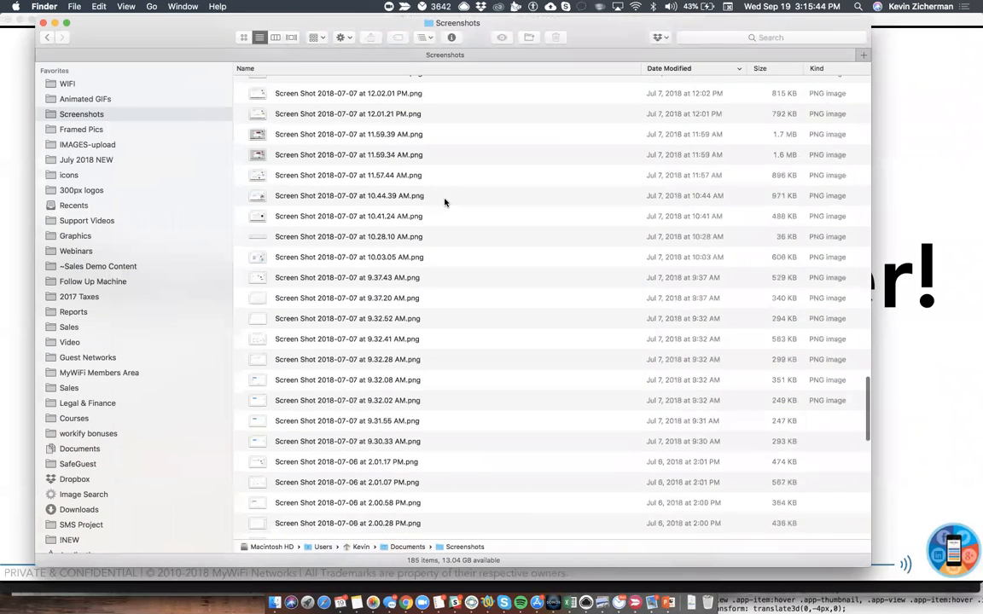
{"action": "left_click", "coordinate": [438, 189]}
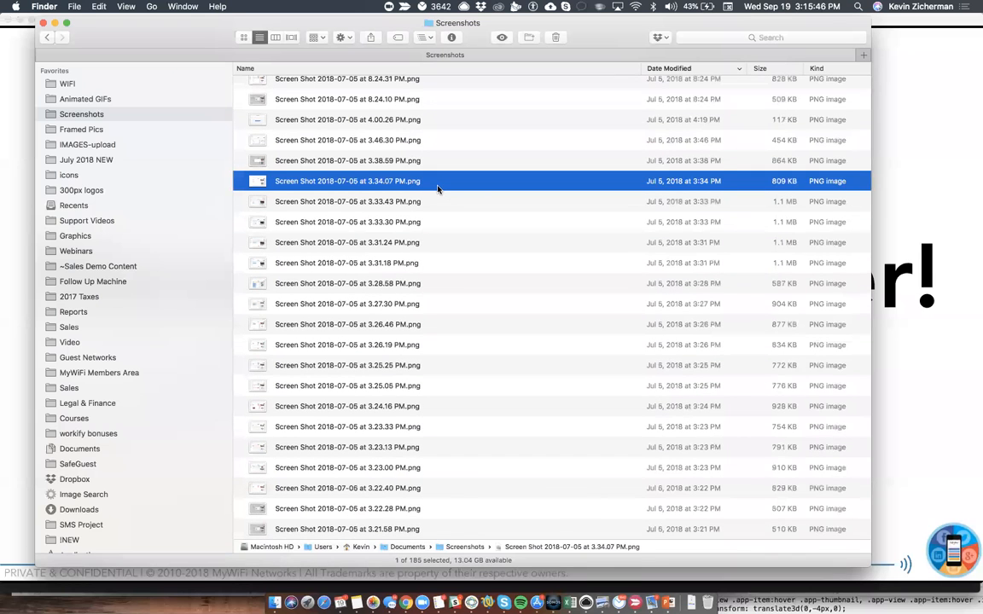
{"action": "key", "text": "space"}
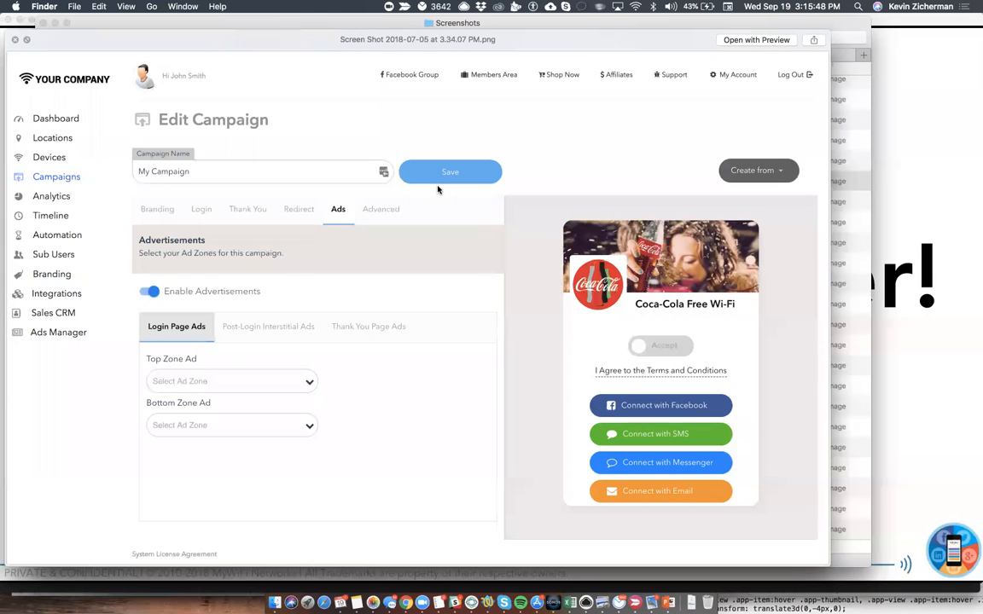
{"action": "key", "text": "space"}
- Preview the campaign editor screenshots of 2018-07-05 from 3.33.43 PM back to 3.21.58 PM, and return up the list to 3.46.30 PM
{"action": "key", "text": "Down"}
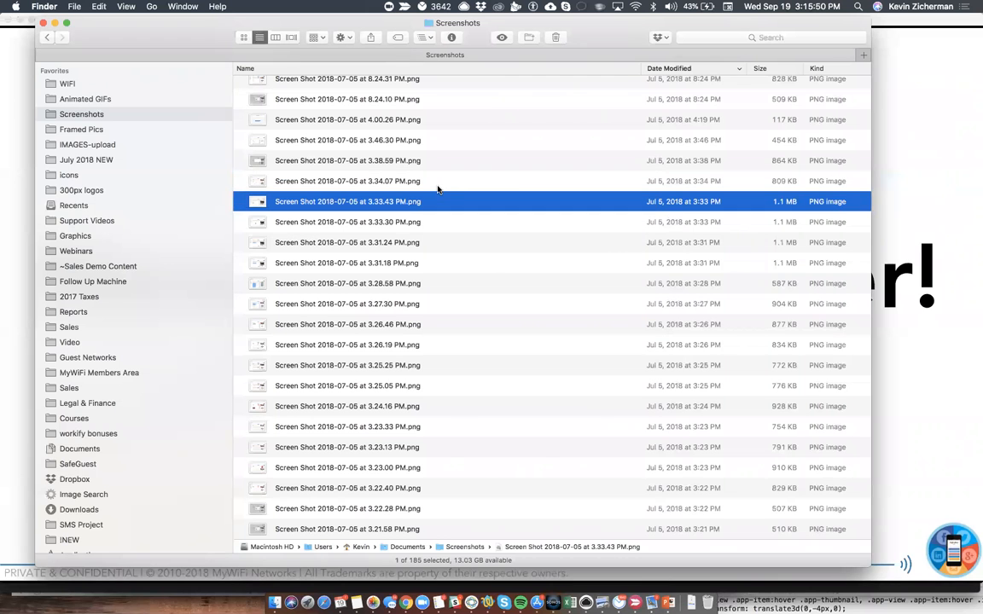
{"action": "key", "text": "space"}
{"action": "key", "text": "Down"}
{"action": "key", "text": "Down"}
{"action": "key", "text": "Down"}
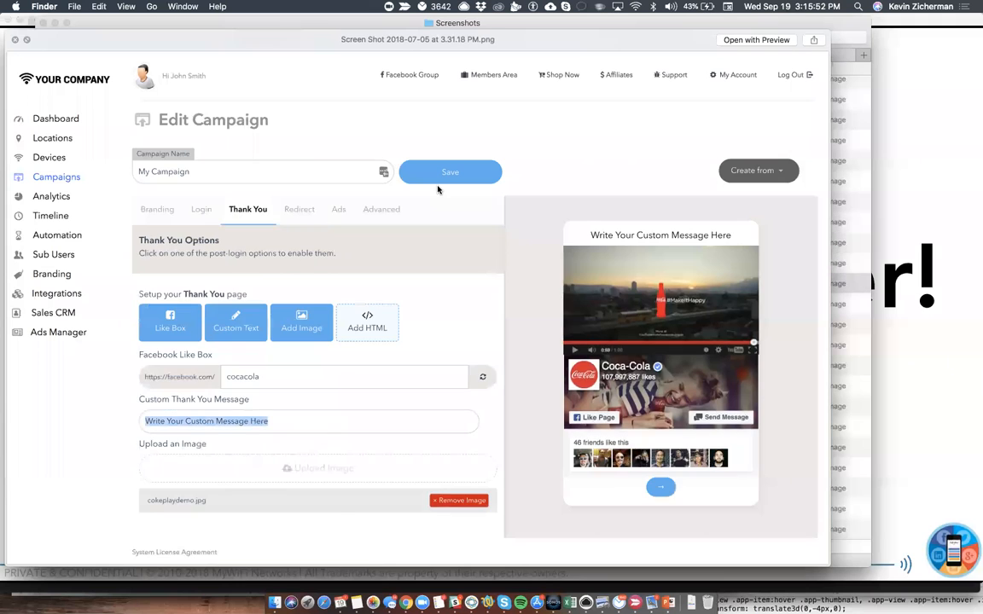
{"action": "key", "text": "Down"}
{"action": "key", "text": "Down"}
{"action": "key", "text": "Down"}
{"action": "key", "text": "Down"}
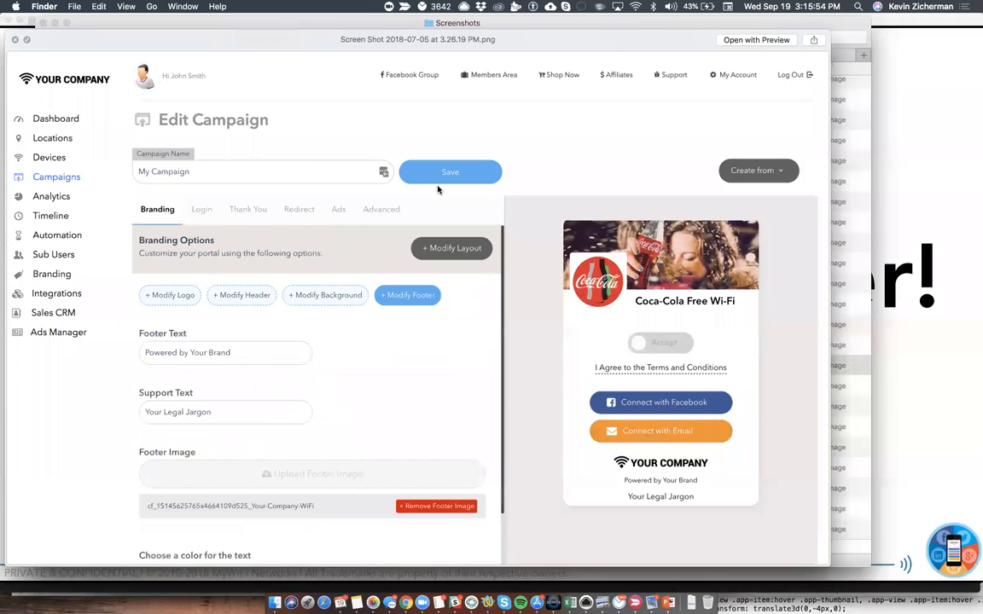
{"action": "key", "text": "Down"}
{"action": "key", "text": "Down"}
{"action": "key", "text": "Down"}
{"action": "key", "text": "Down"}
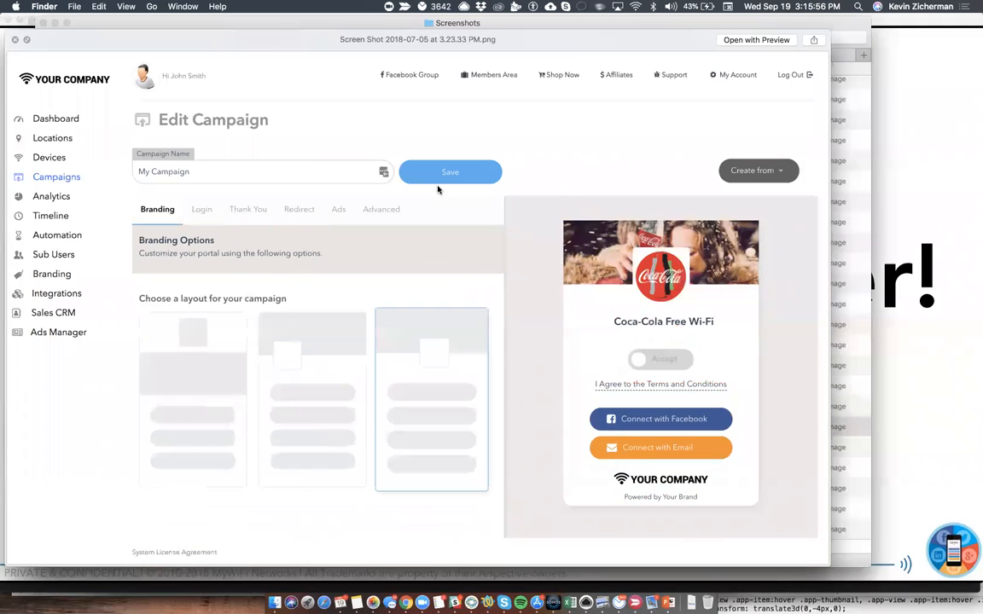
{"action": "key", "text": "Down"}
{"action": "key", "text": "Down"}
{"action": "key", "text": "Down"}
{"action": "key", "text": "Down"}
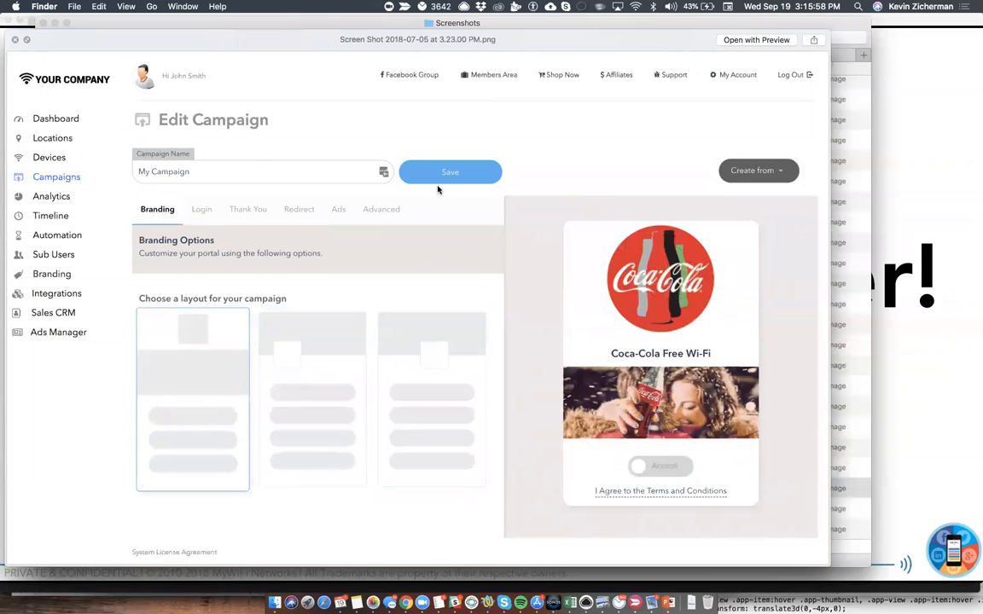
{"action": "key", "text": "Down"}
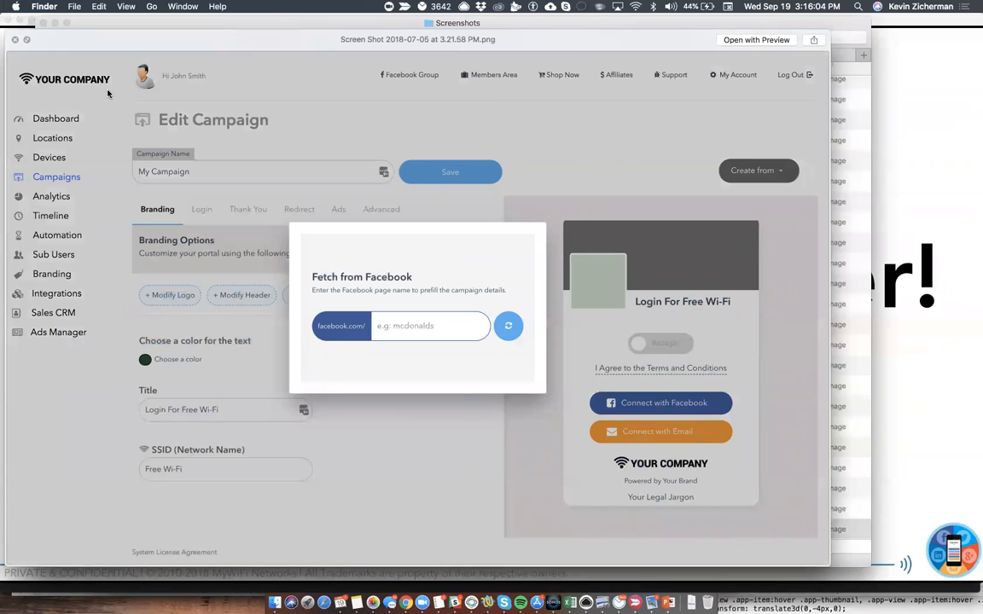
{"action": "key", "text": "Up"}
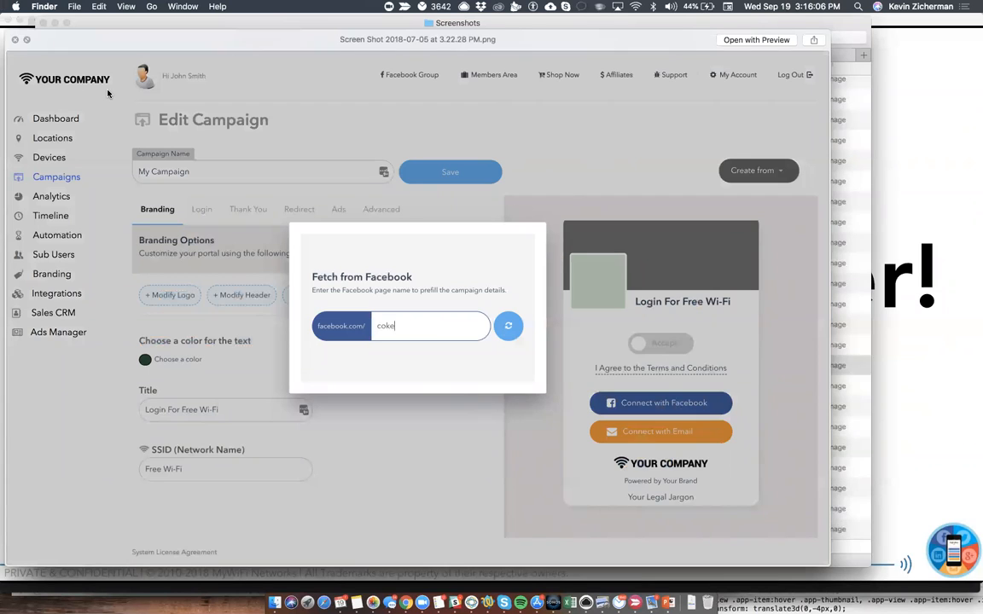
{"action": "key", "text": "Up"}
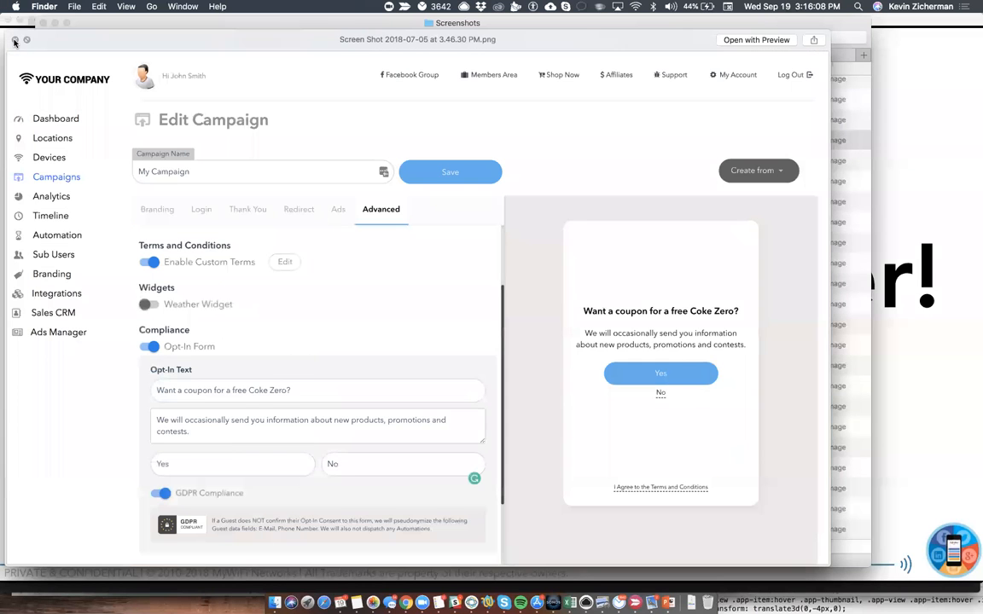
- Close the image preview, show the Screenshots folder in Cover Flow view with an enlarged preview area, and select "Screen Shot 2018-07-05 at 9.16.36 PM.png"
{"action": "left_click", "coordinate": [15, 40]}
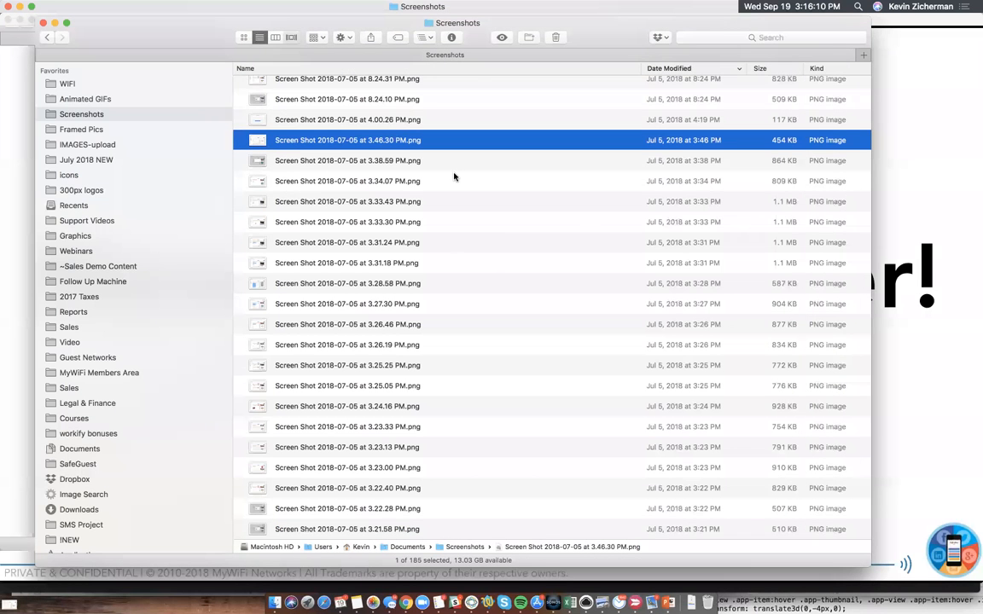
{"action": "key", "text": "super+4"}
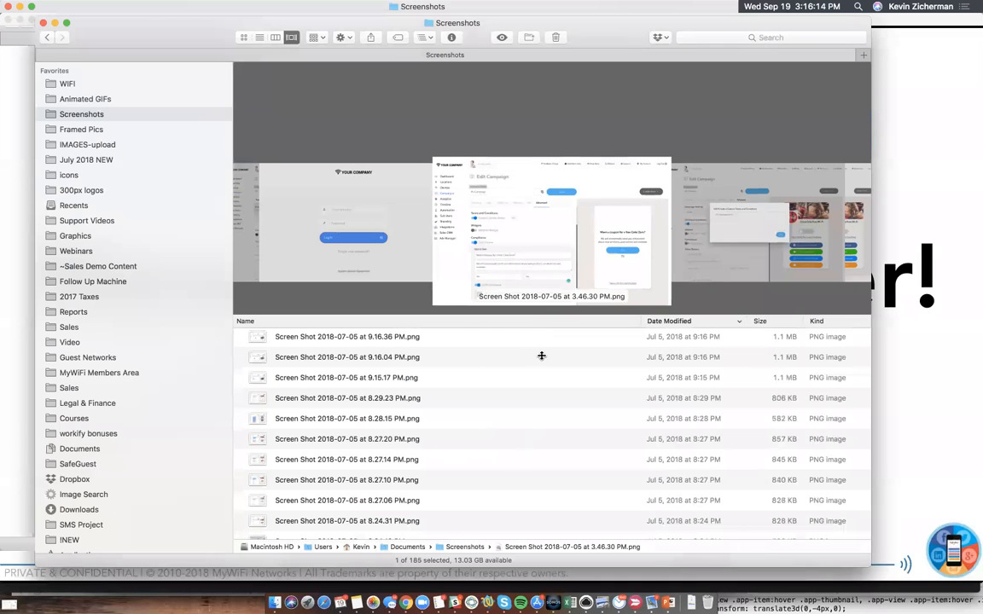
{"action": "left_click_drag", "start_coordinate": [491, 318], "coordinate": [511, 483]}
{"action": "left_click", "coordinate": [388, 509]}
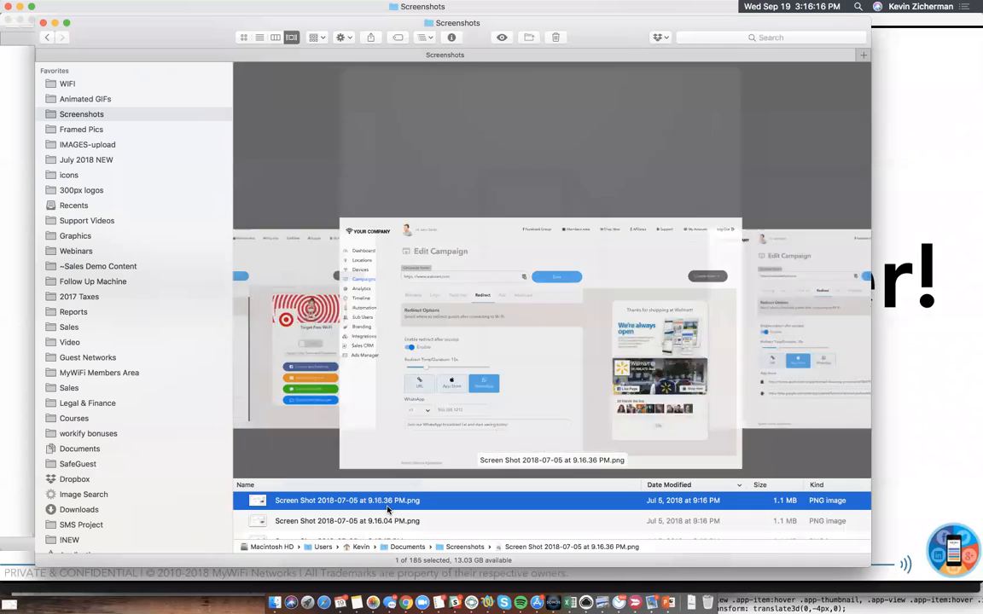
- Preview the newer screenshots up the list, through wholefoods.png to the Branding page in "Screen Shot 2018-07-06 at 1.59.53 PM.png"
{"action": "key", "text": "Up"}
{"action": "key", "text": "Up"}
{"action": "key", "text": "Up"}
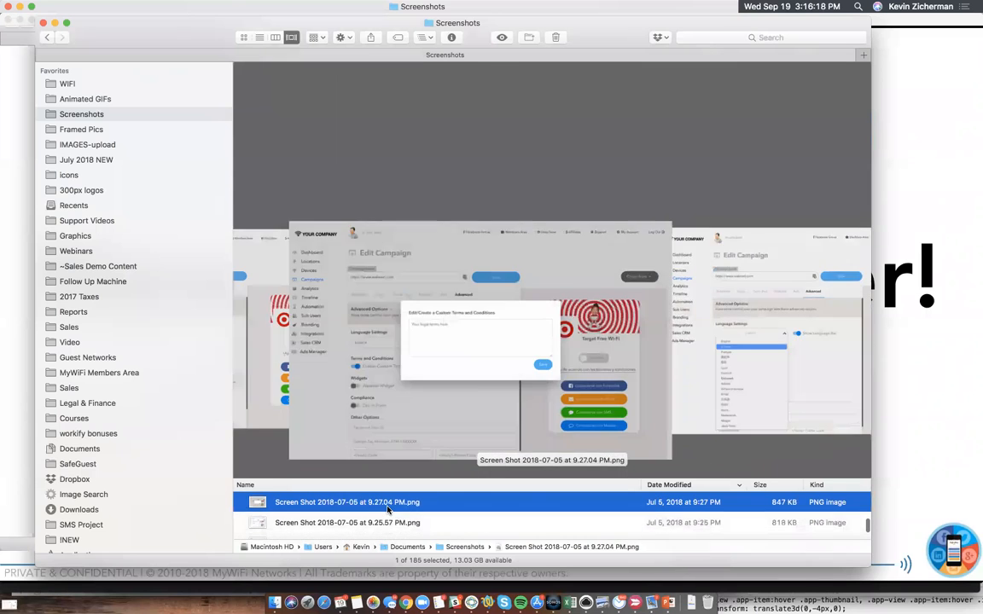
{"action": "key", "text": "Up"}
{"action": "key", "text": "Up"}
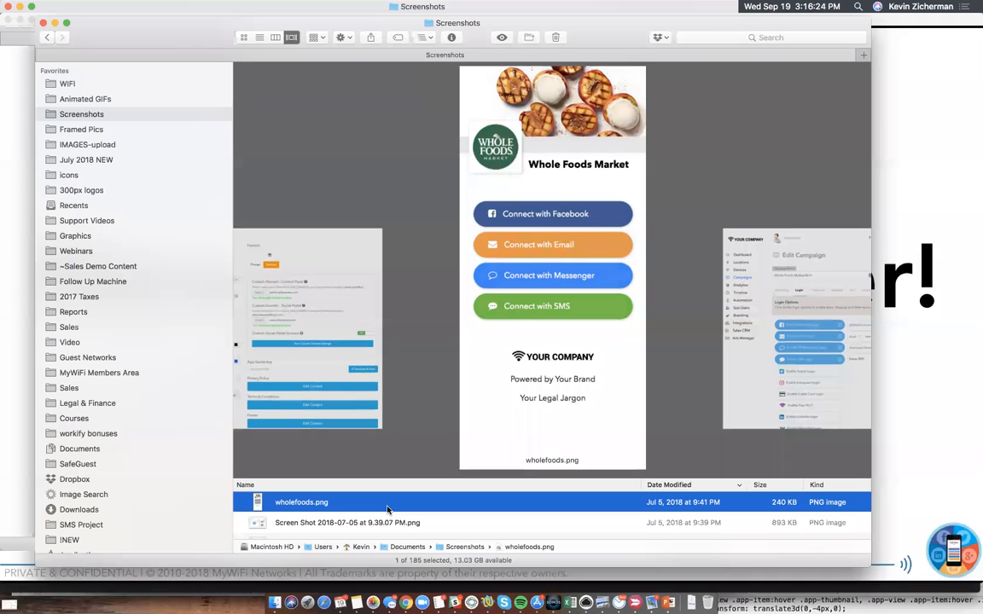
{"action": "key", "text": "Up"}
{"action": "key", "text": "Up"}
{"action": "key", "text": "Up"}
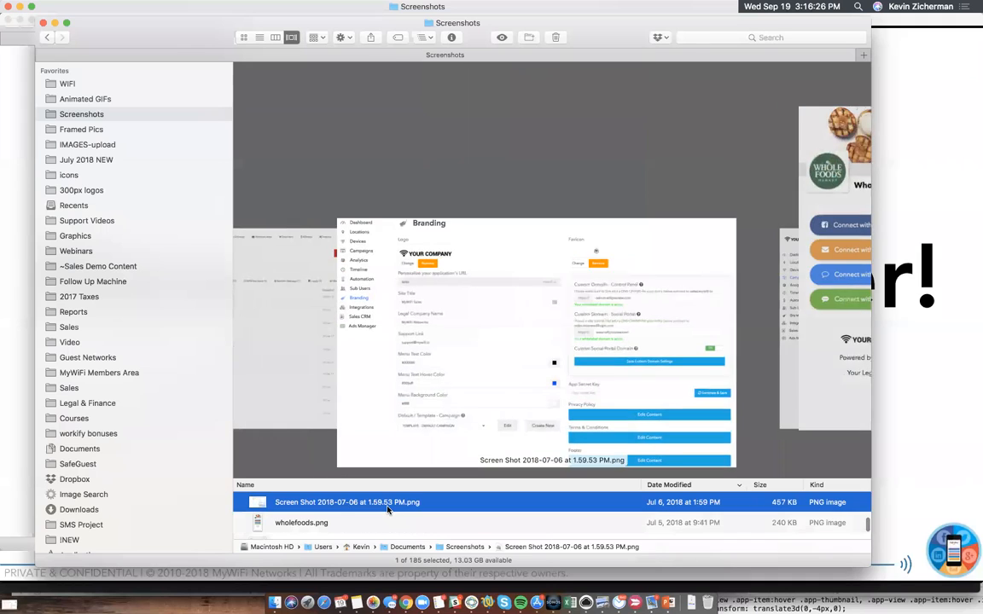
- Preview the router selection and Wynn Las Vegas location screenshots of 2018-07-07, up to the guest timeline at 12.24.10 PM
{"action": "key", "text": "Up"}
{"action": "key", "text": "Up"}
{"action": "key", "text": "Up"}
{"action": "key", "text": "Up"}
{"action": "key", "text": "Up"}
{"action": "key", "text": "Up"}
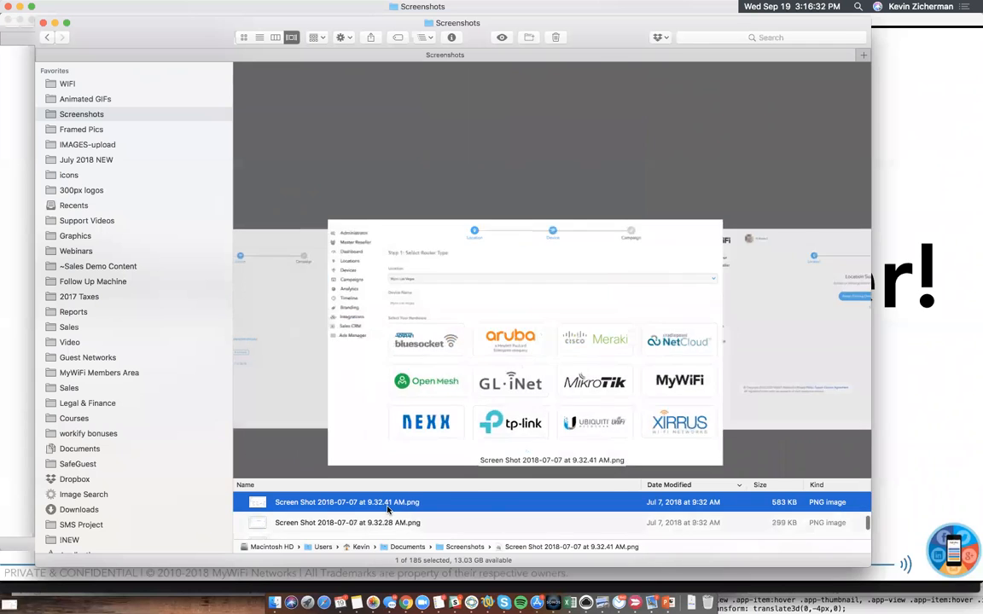
{"action": "key", "text": "Up"}
{"action": "key", "text": "Up"}
{"action": "key", "text": "Up"}
{"action": "key", "text": "Up"}
{"action": "key", "text": "Up"}
{"action": "key", "text": "Up"}
{"action": "key", "text": "Up"}
{"action": "key", "text": "Up"}
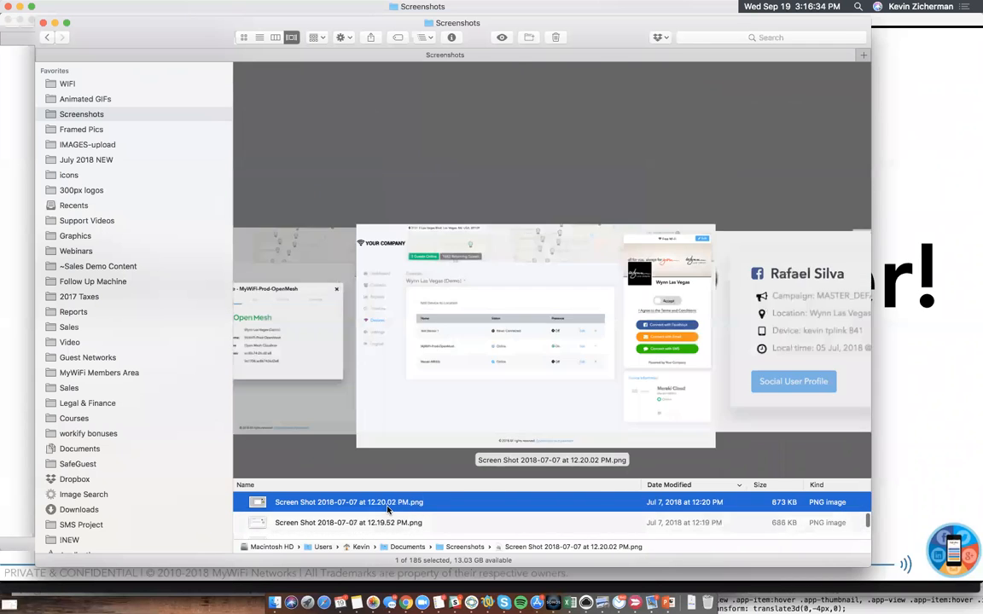
{"action": "key", "text": "Up"}
{"action": "key", "text": "Up"}
{"action": "key", "text": "Up"}
{"action": "key", "text": "Up"}
{"action": "key", "text": "Up"}
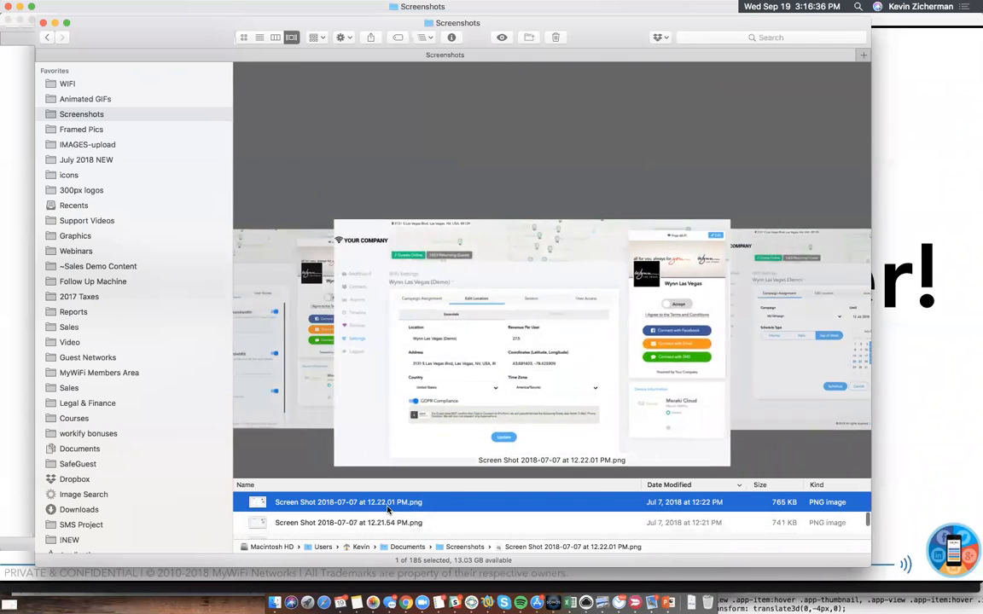
{"action": "key", "text": "Up"}
{"action": "key", "text": "Up"}
{"action": "key", "text": "Up"}
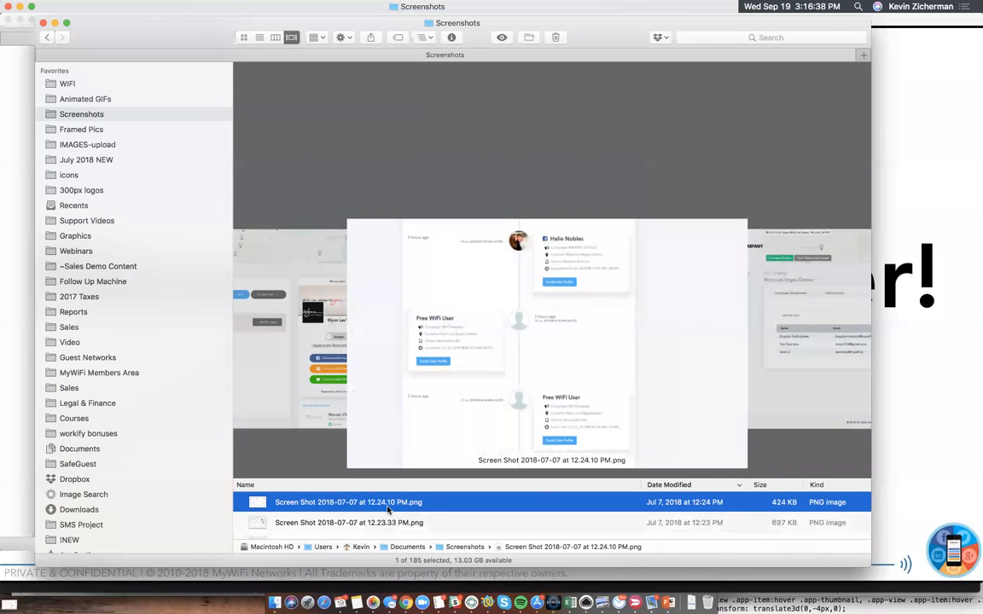
- Preview the campaign editor, analytics and device screenshots of 2018-07-07 up to the login location map at 4.05.33 PM
{"action": "key", "text": "Up"}
{"action": "key", "text": "Up"}
{"action": "key", "text": "Up"}
{"action": "key", "text": "Up"}
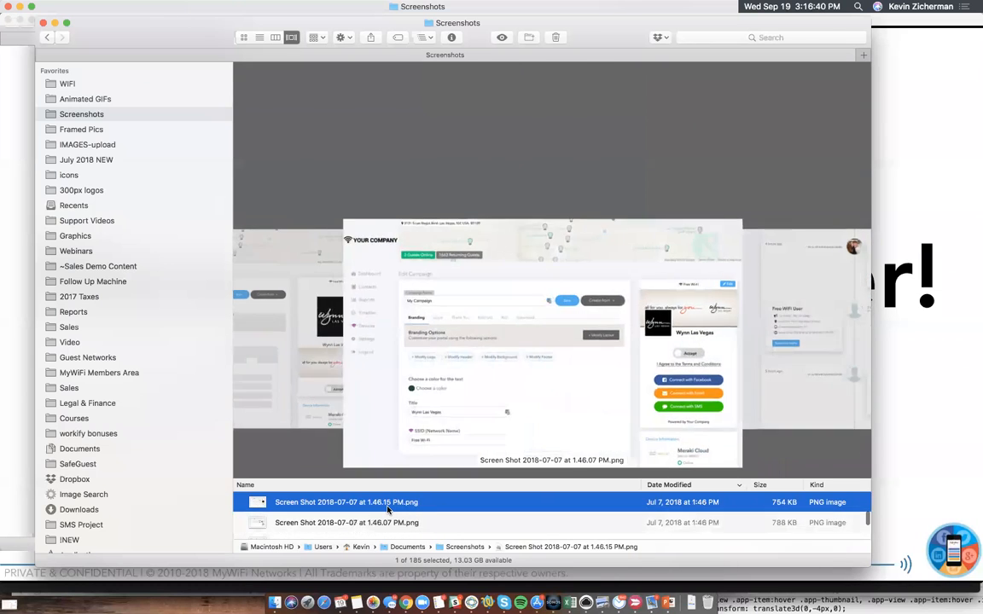
{"action": "key", "text": "Up"}
{"action": "key", "text": "Up"}
{"action": "key", "text": "Up"}
{"action": "key", "text": "Up"}
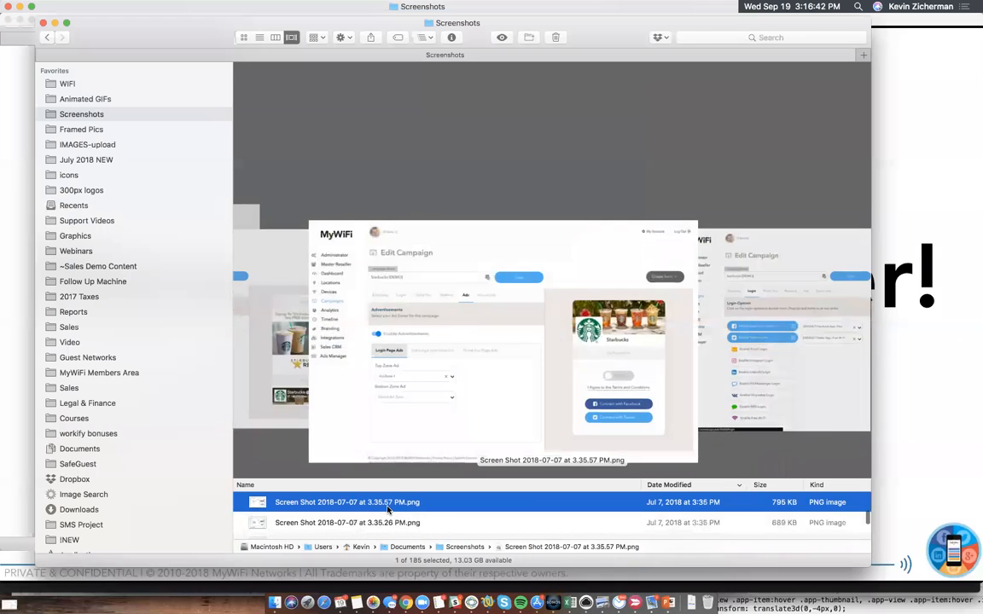
{"action": "key", "text": "Up"}
{"action": "key", "text": "Up"}
{"action": "key", "text": "Up"}
{"action": "key", "text": "Up"}
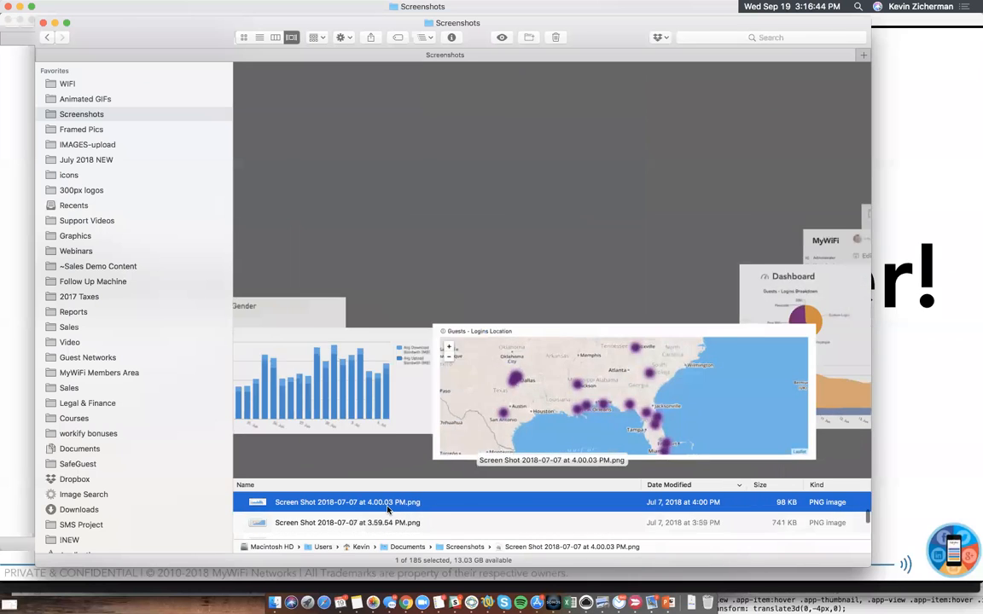
{"action": "key", "text": "Up"}
{"action": "key", "text": "Up"}
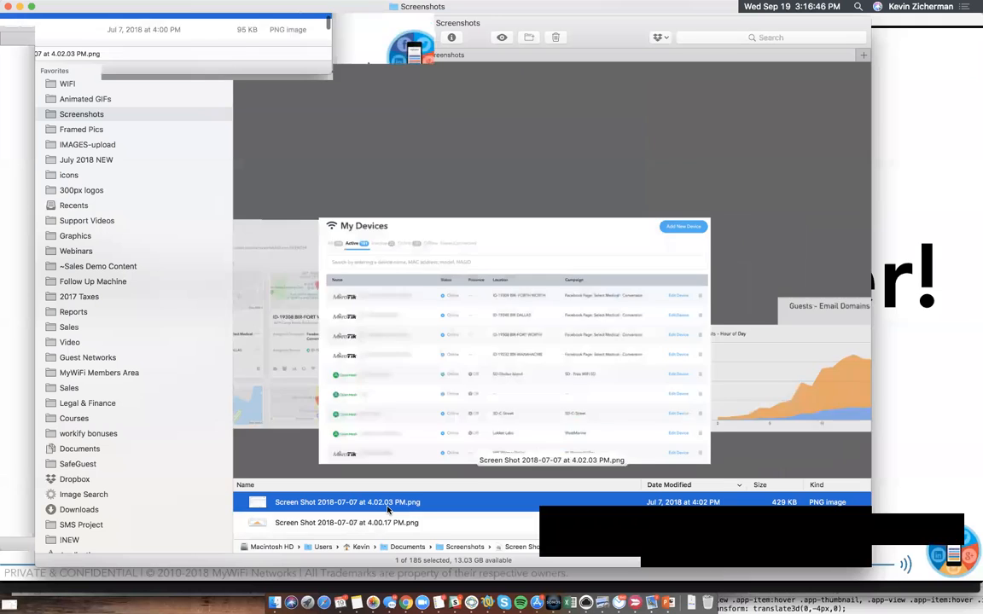
{"action": "key", "text": "Up"}
{"action": "key", "text": "Up"}
{"action": "key", "text": "Up"}
{"action": "key", "text": "Up"}
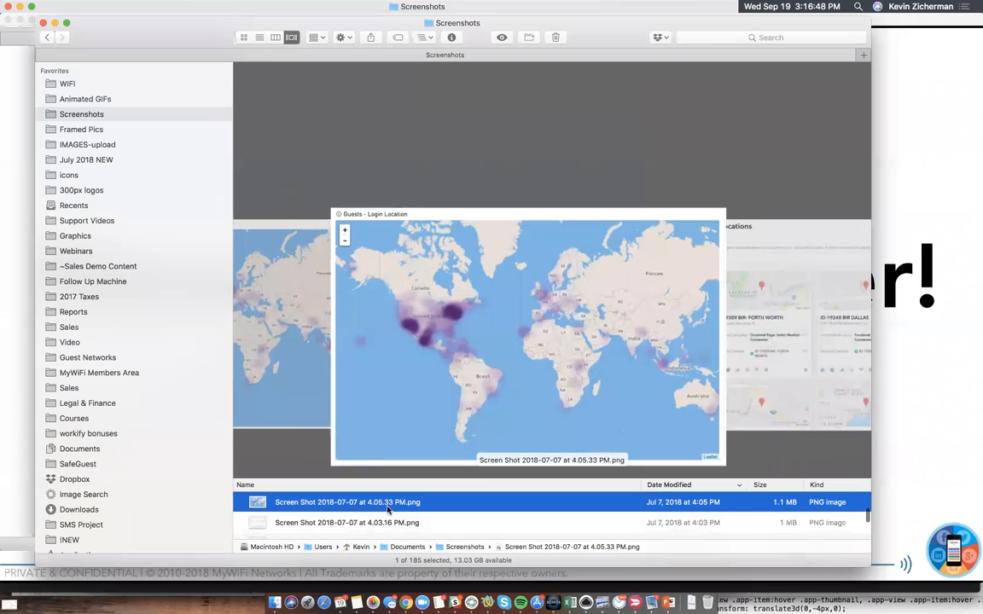
- Preview the login and sales widget screenshots of 2018-07-09, from 9.25.04 AM up to 3.24.47 PM
{"action": "key", "text": "Up"}
{"action": "key", "text": "Up"}
{"action": "key", "text": "Up"}
{"action": "key", "text": "Up"}
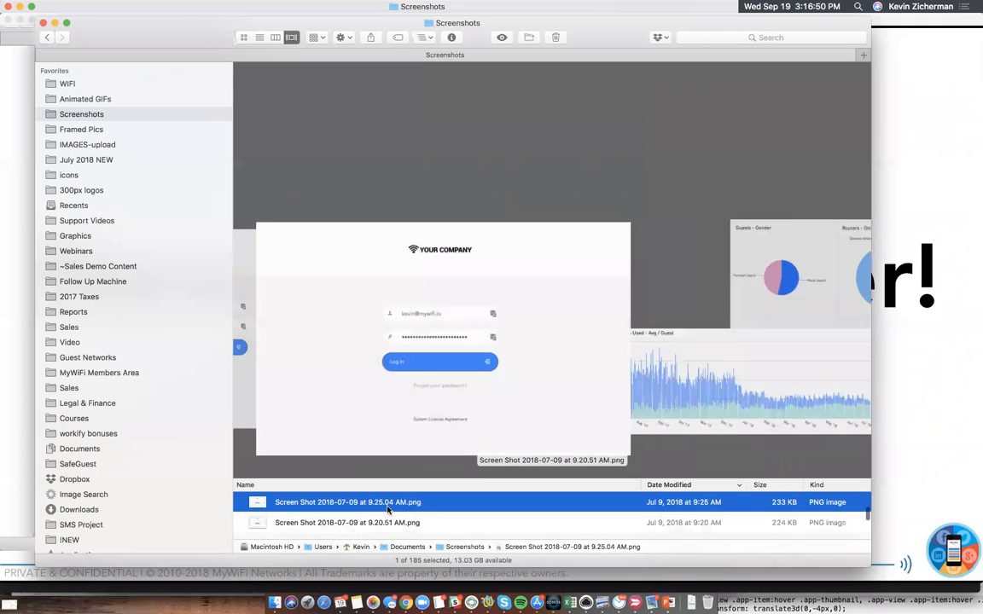
{"action": "key", "text": "Up"}
{"action": "key", "text": "Up"}
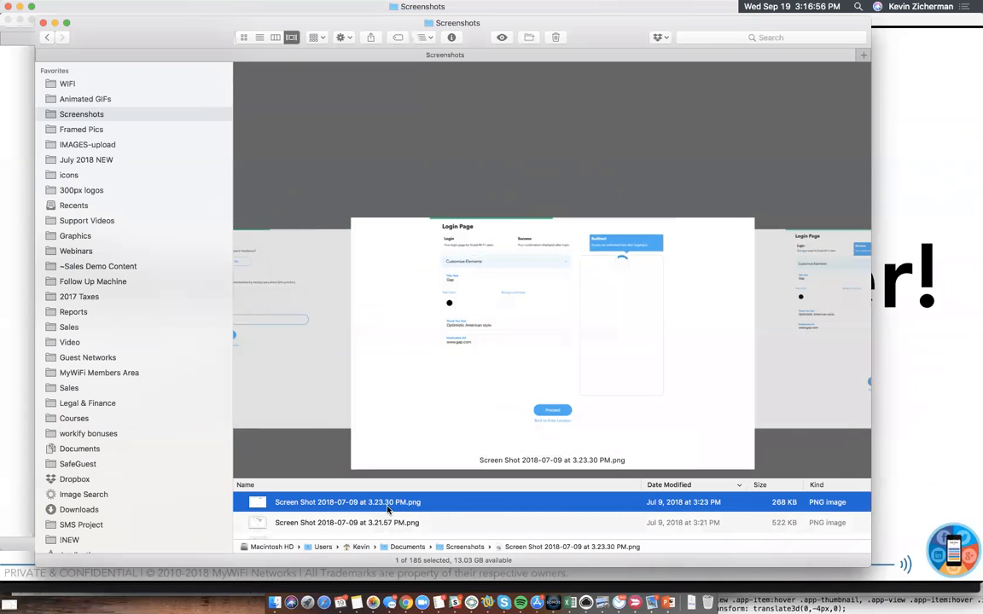
{"action": "key", "text": "Up"}
{"action": "key", "text": "Up"}
{"action": "key", "text": "Up"}
{"action": "key", "text": "Up"}
{"action": "key", "text": "Up"}
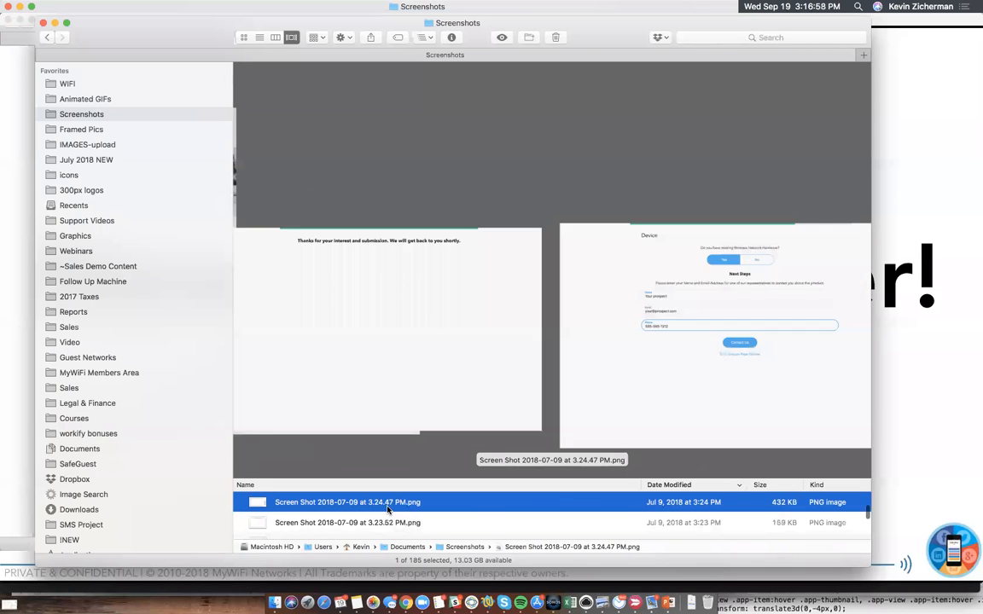
- Compare the mobile Wi-Fi login pages for IKEA and Wendy's in ikea IMG_5258.JPG, IMG_5256.JPG and IMG_5261.JPG
{"action": "key", "text": "Down"}
{"action": "key", "text": "Down"}
{"action": "key", "text": "Down"}
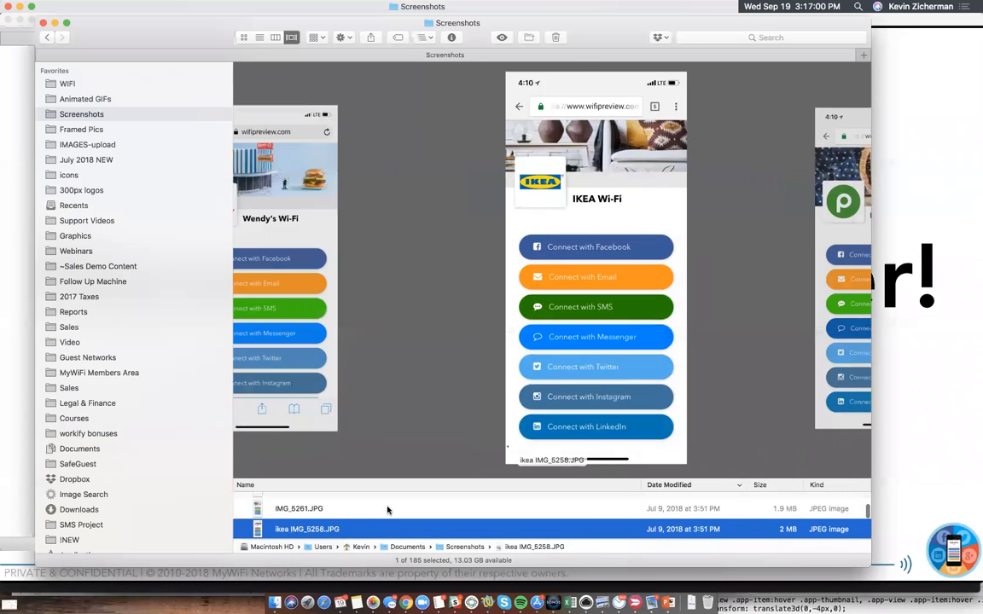
{"action": "key", "text": "Up"}
{"action": "key", "text": "Down"}
{"action": "key", "text": "Down"}
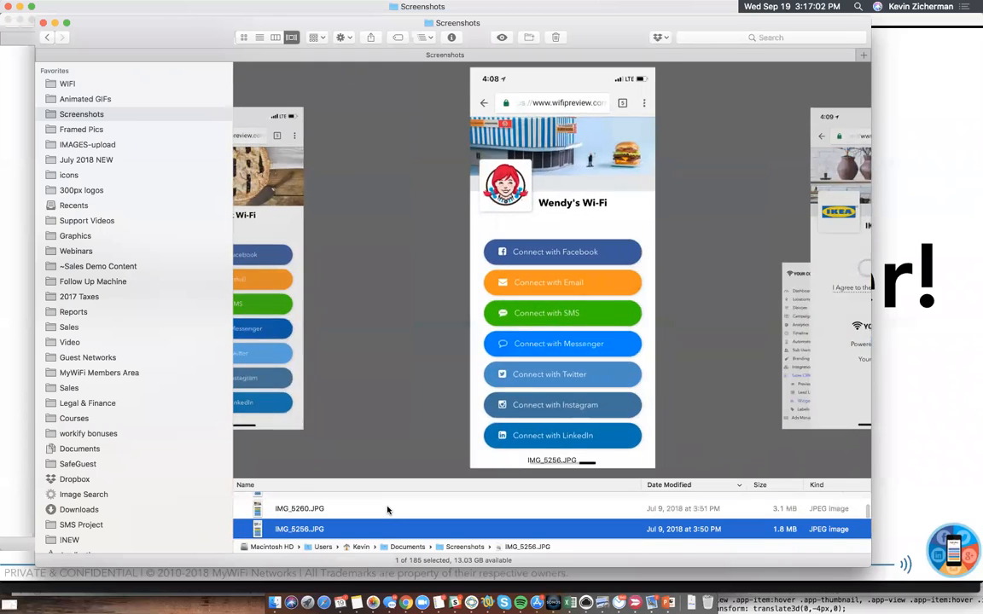
{"action": "key", "text": "Up"}
{"action": "key", "text": "Up"}
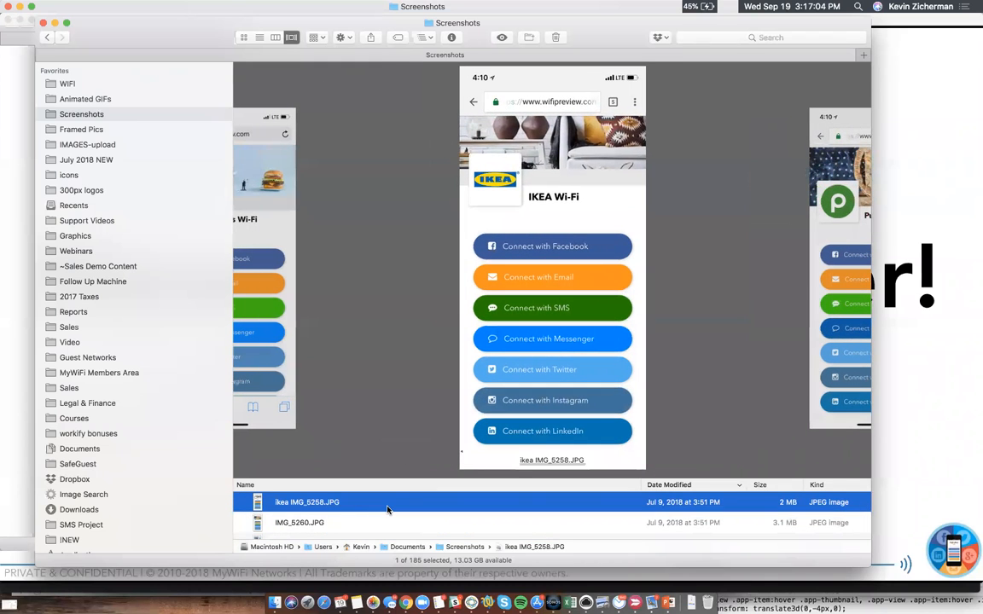
- Preview the mobile login images from IMG_5262.JPG through your-brand-FB-app.jpg, continuing to the Aruba integration page in "Screen Shot 2018-07-11 at 11.56.59 AM.png"
{"action": "key", "text": "Up"}
{"action": "key", "text": "Up"}
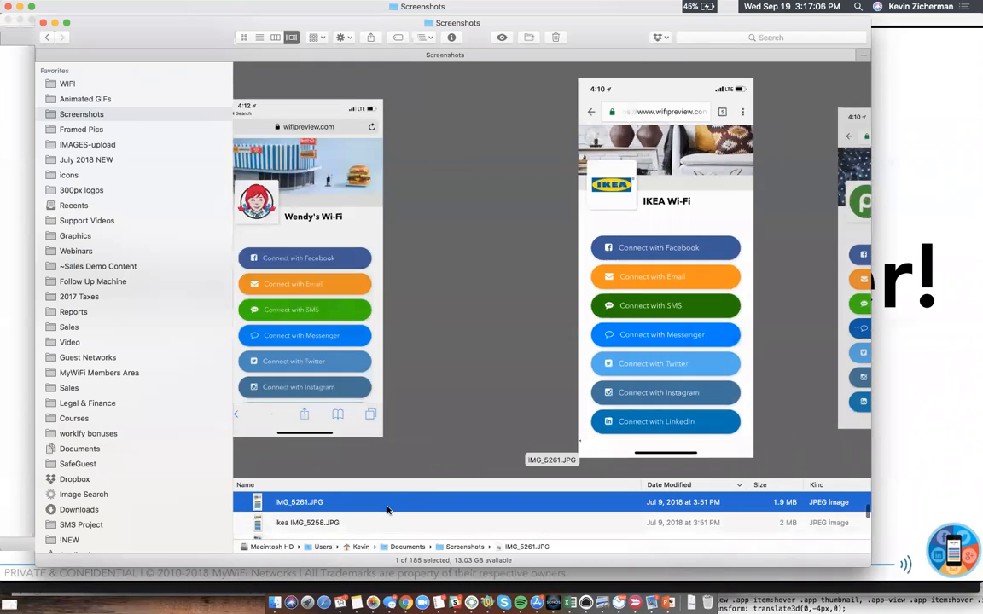
{"action": "key", "text": "Up"}
{"action": "key", "text": "Up"}
{"action": "key", "text": "Up"}
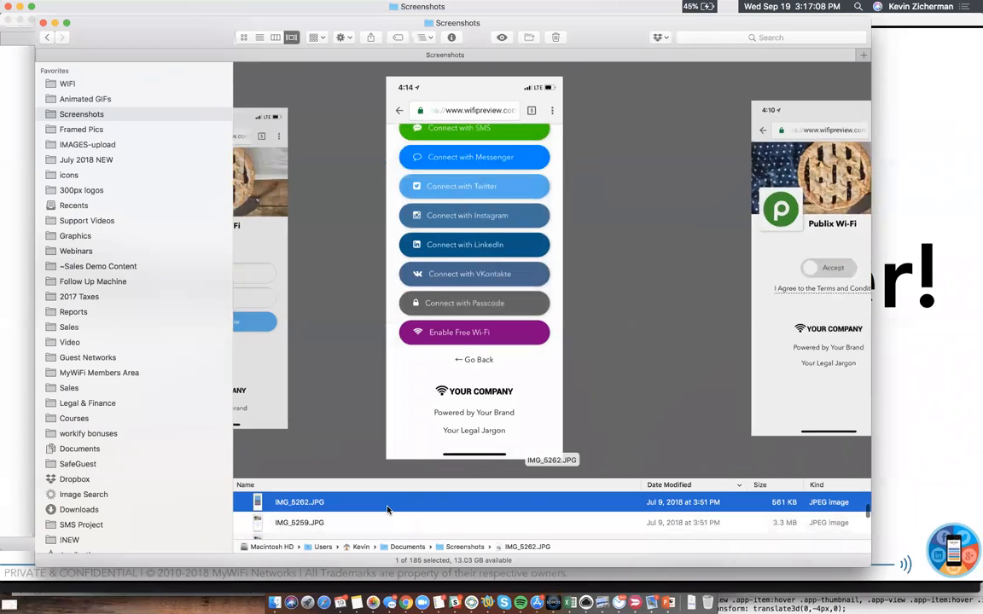
{"action": "key", "text": "Up"}
{"action": "key", "text": "Up"}
{"action": "key", "text": "Up"}
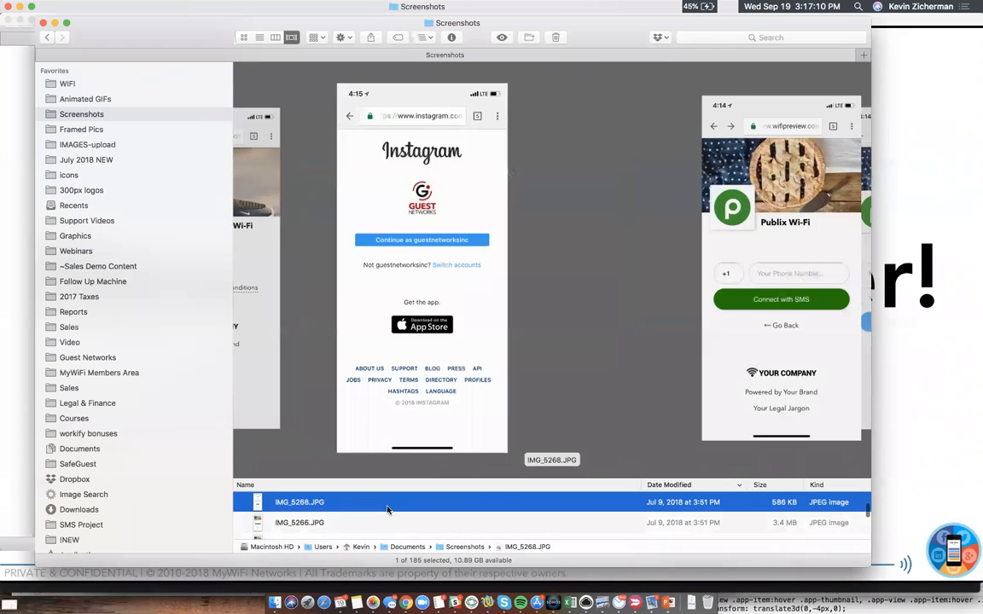
{"action": "key", "text": "Up"}
{"action": "key", "text": "Up"}
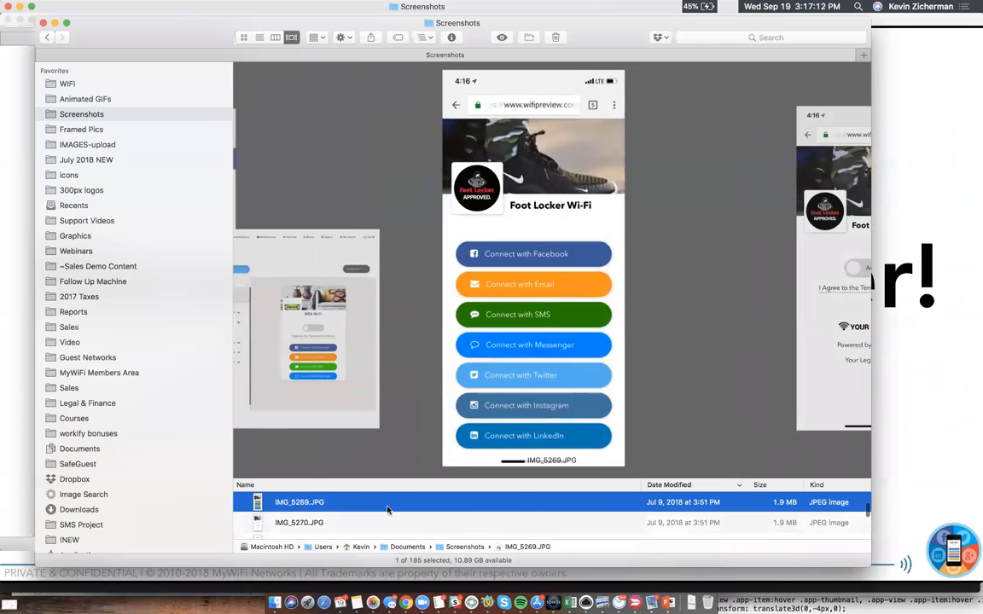
{"action": "key", "text": "Up"}
{"action": "key", "text": "Up"}
{"action": "key", "text": "Up"}
{"action": "key", "text": "Up"}
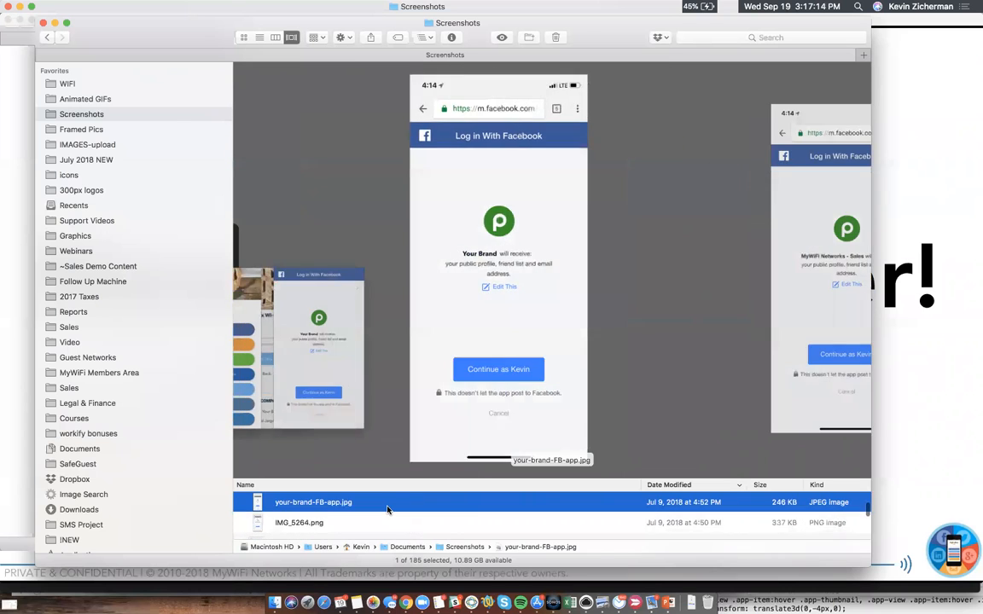
{"action": "key", "text": "Up"}
{"action": "key", "text": "Up"}
{"action": "key", "text": "Up"}
{"action": "key", "text": "Up"}
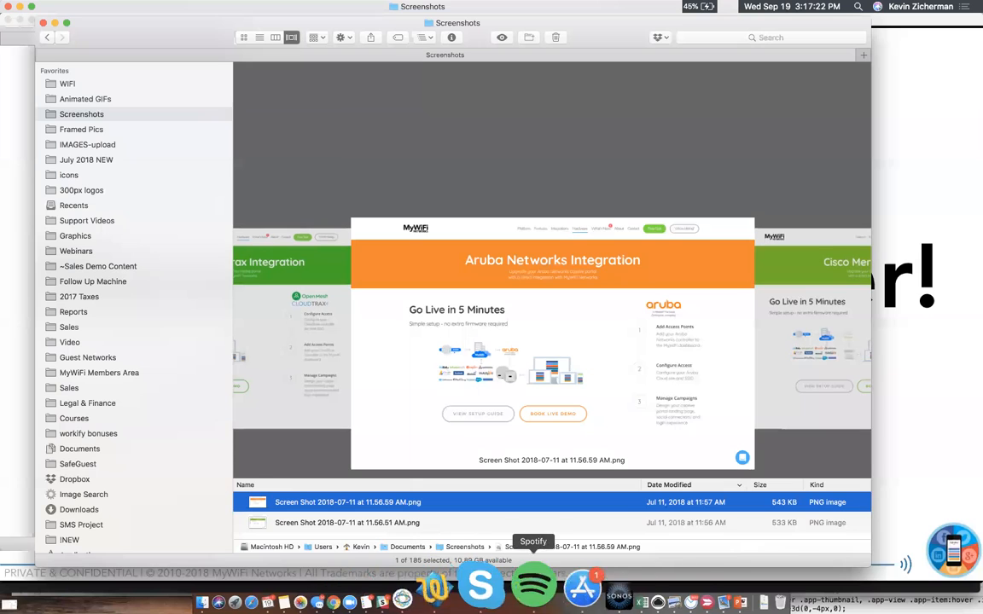
- Switch to the PowerPoint slide show and advance past the "New Client Manager!" slide
{"action": "left_click", "coordinate": [633, 587]}
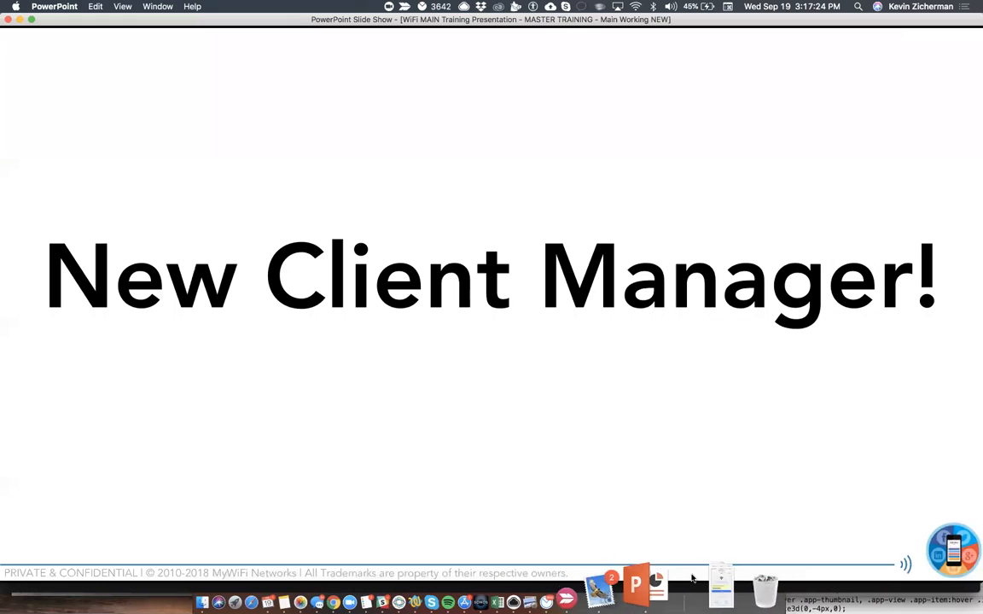
{"action": "left_click", "coordinate": [719, 530]}
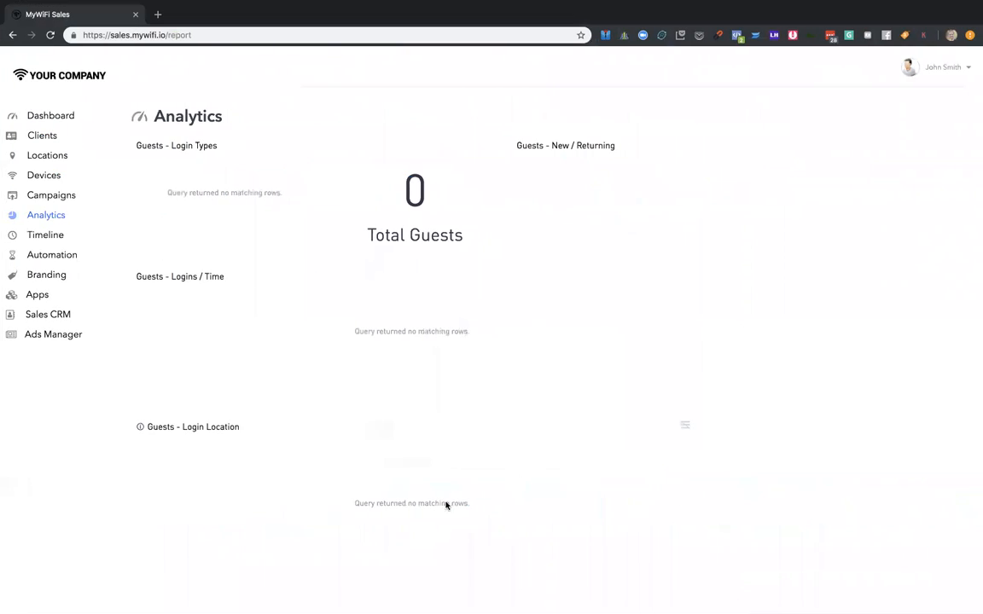
- On the Clients page in Chrome, set the Test Client user's access to Admin for Wynn Las Vegas and Read for Google, and save it
{"action": "left_click", "coordinate": [39, 135]}
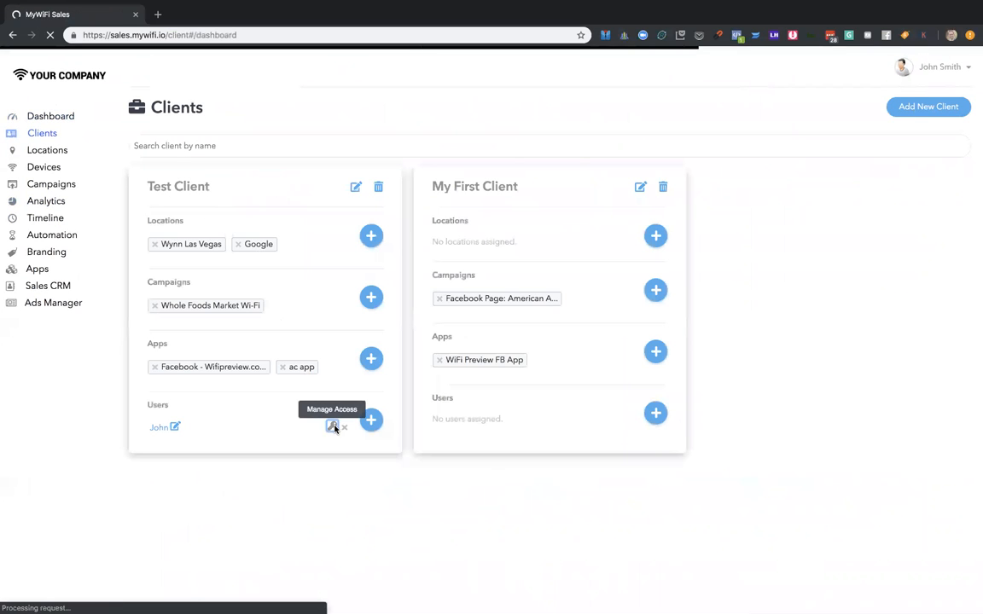
{"action": "left_click", "coordinate": [332, 424]}
{"action": "left_click", "coordinate": [670, 237]}
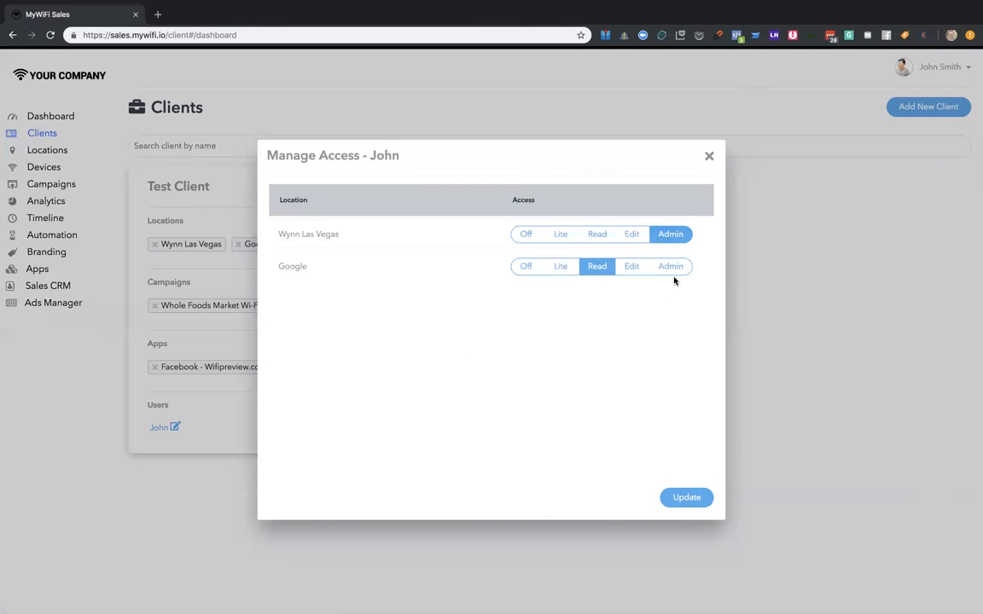
{"action": "left_click", "coordinate": [674, 268]}
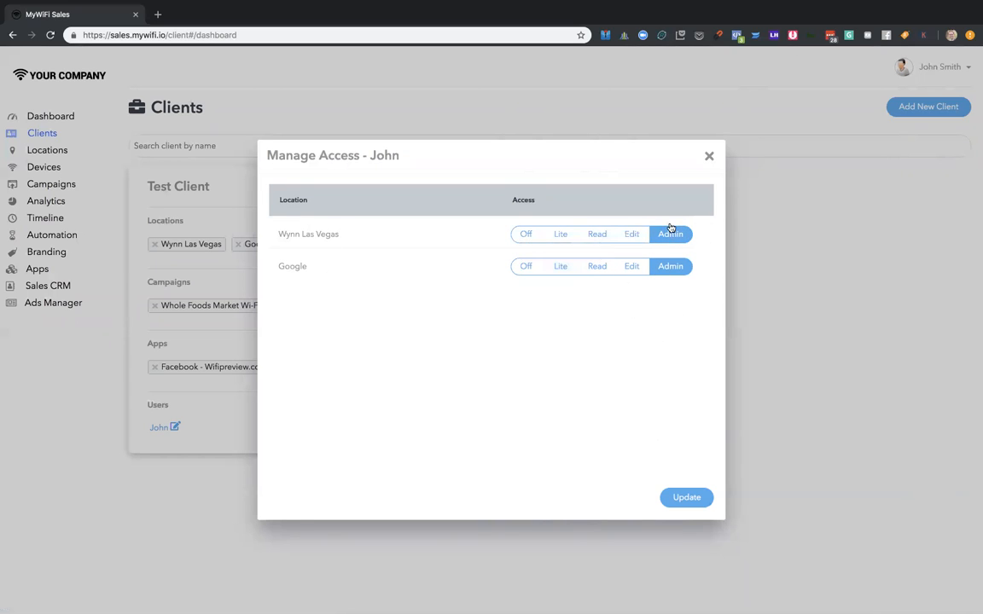
{"action": "left_click", "coordinate": [588, 266]}
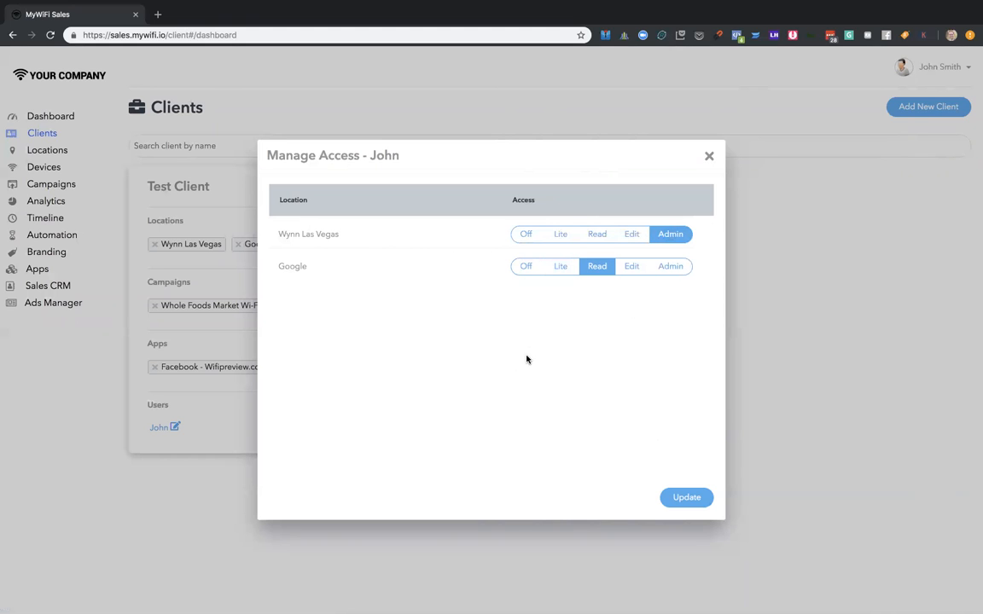
{"action": "left_click", "coordinate": [676, 495]}
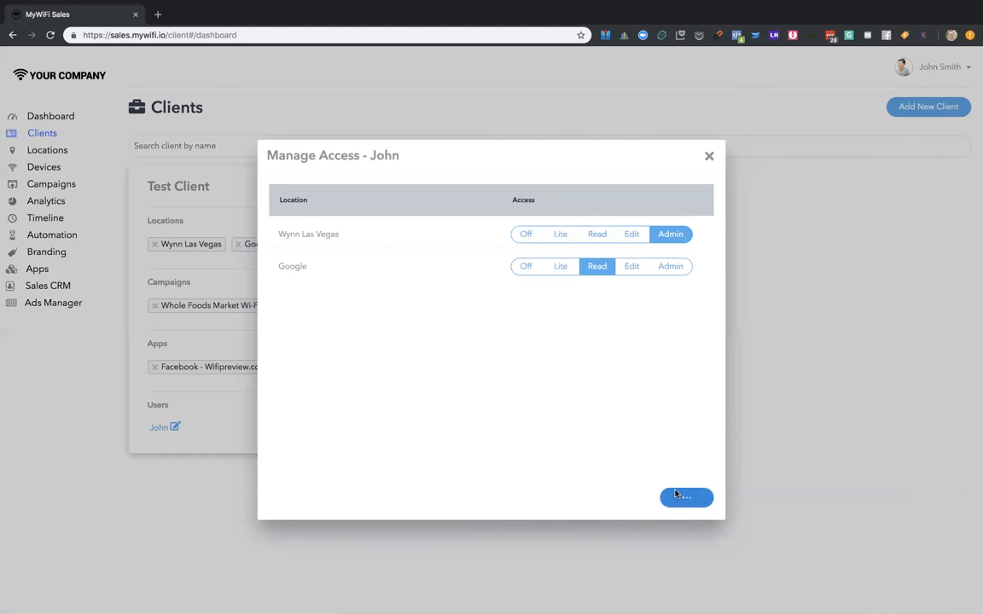